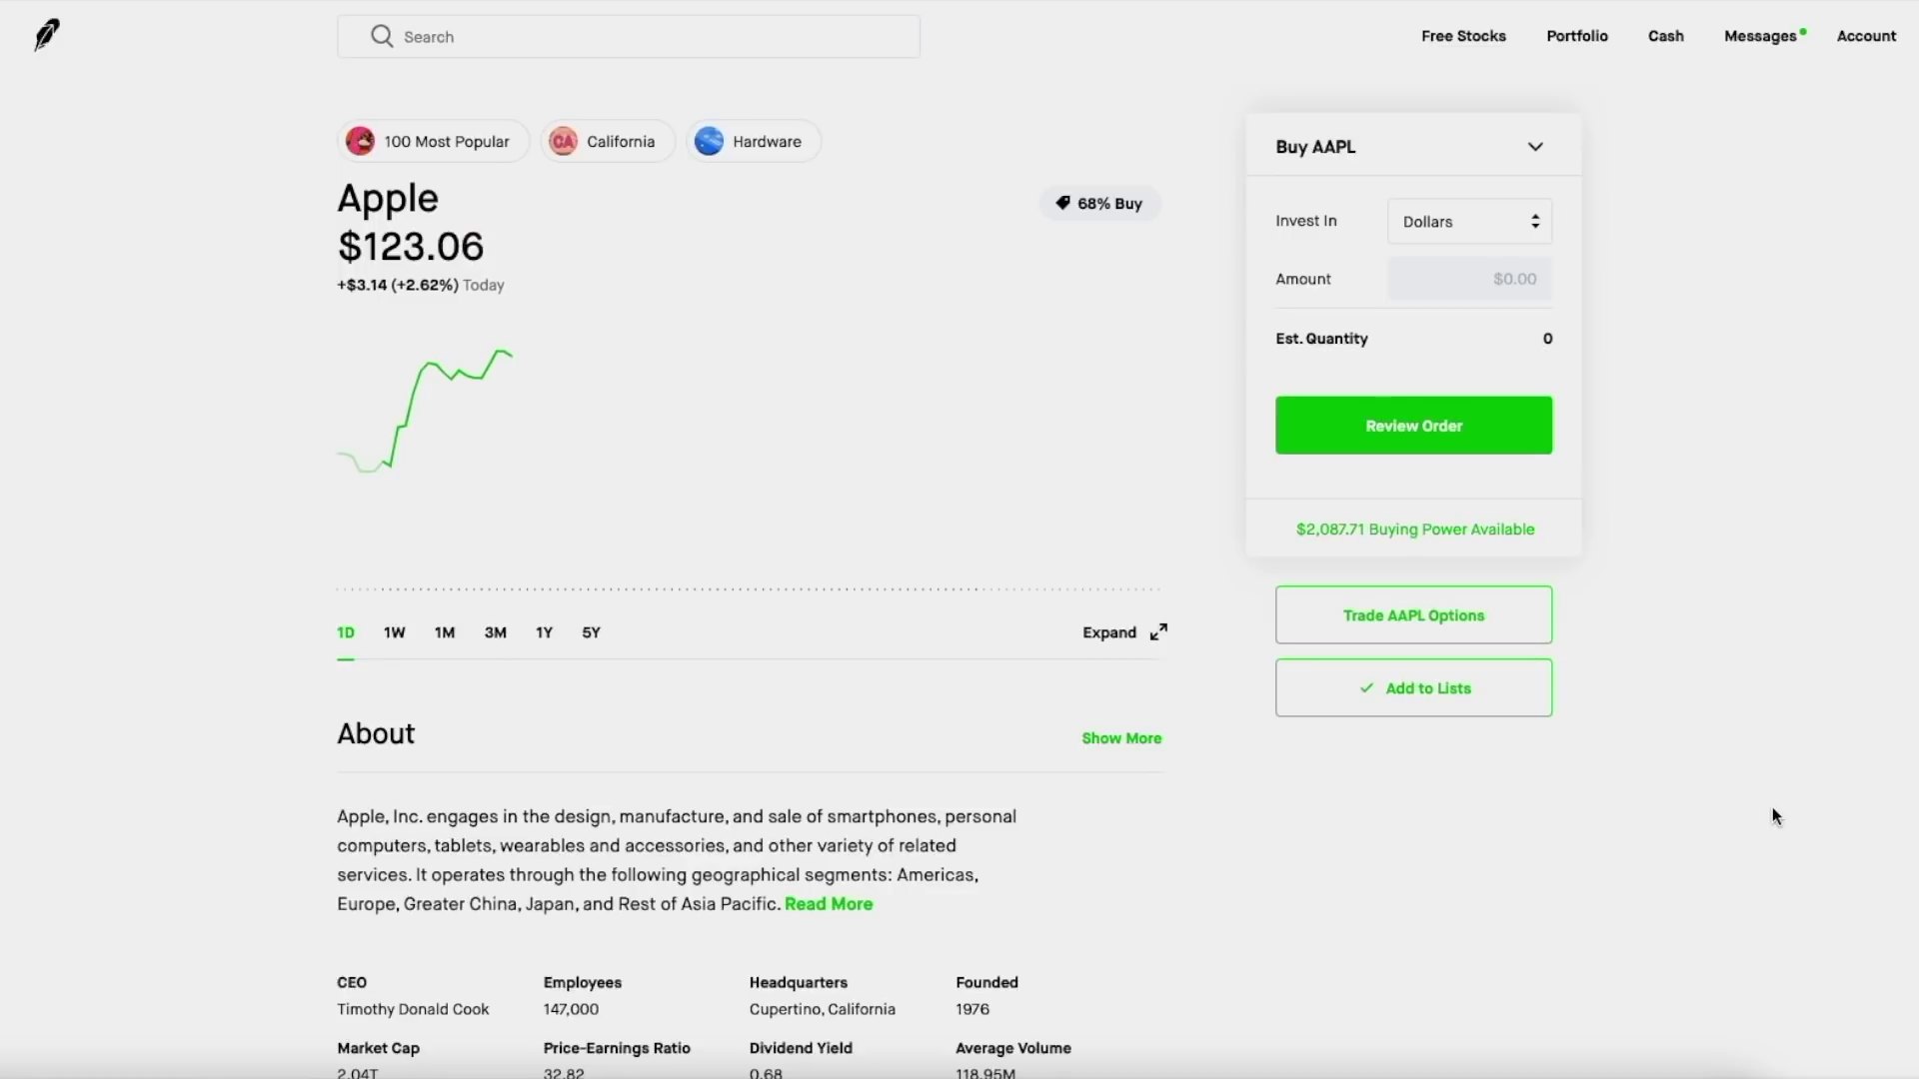
- Cycle Apple's chart through 1M, 3M, 1W and 1M, ending on the three-month view
click(444, 638)
click(490, 648)
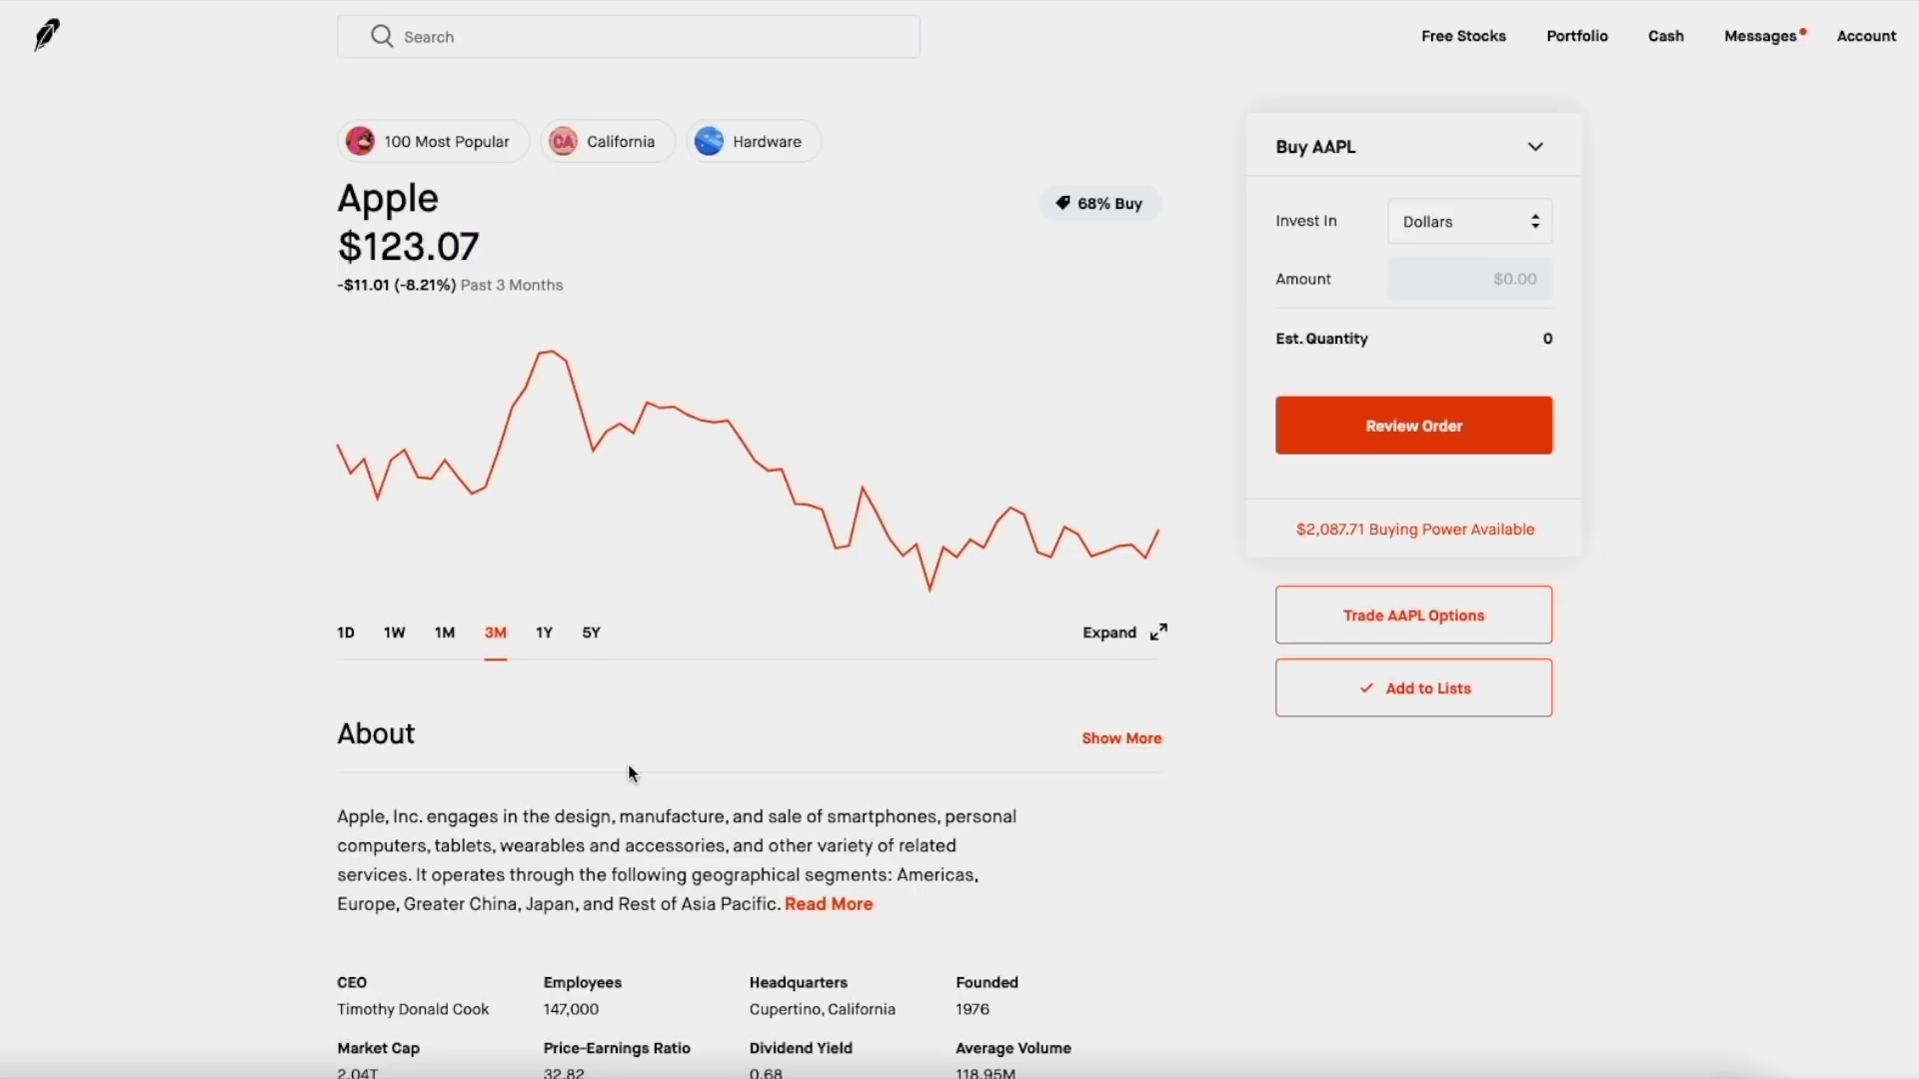
click(399, 636)
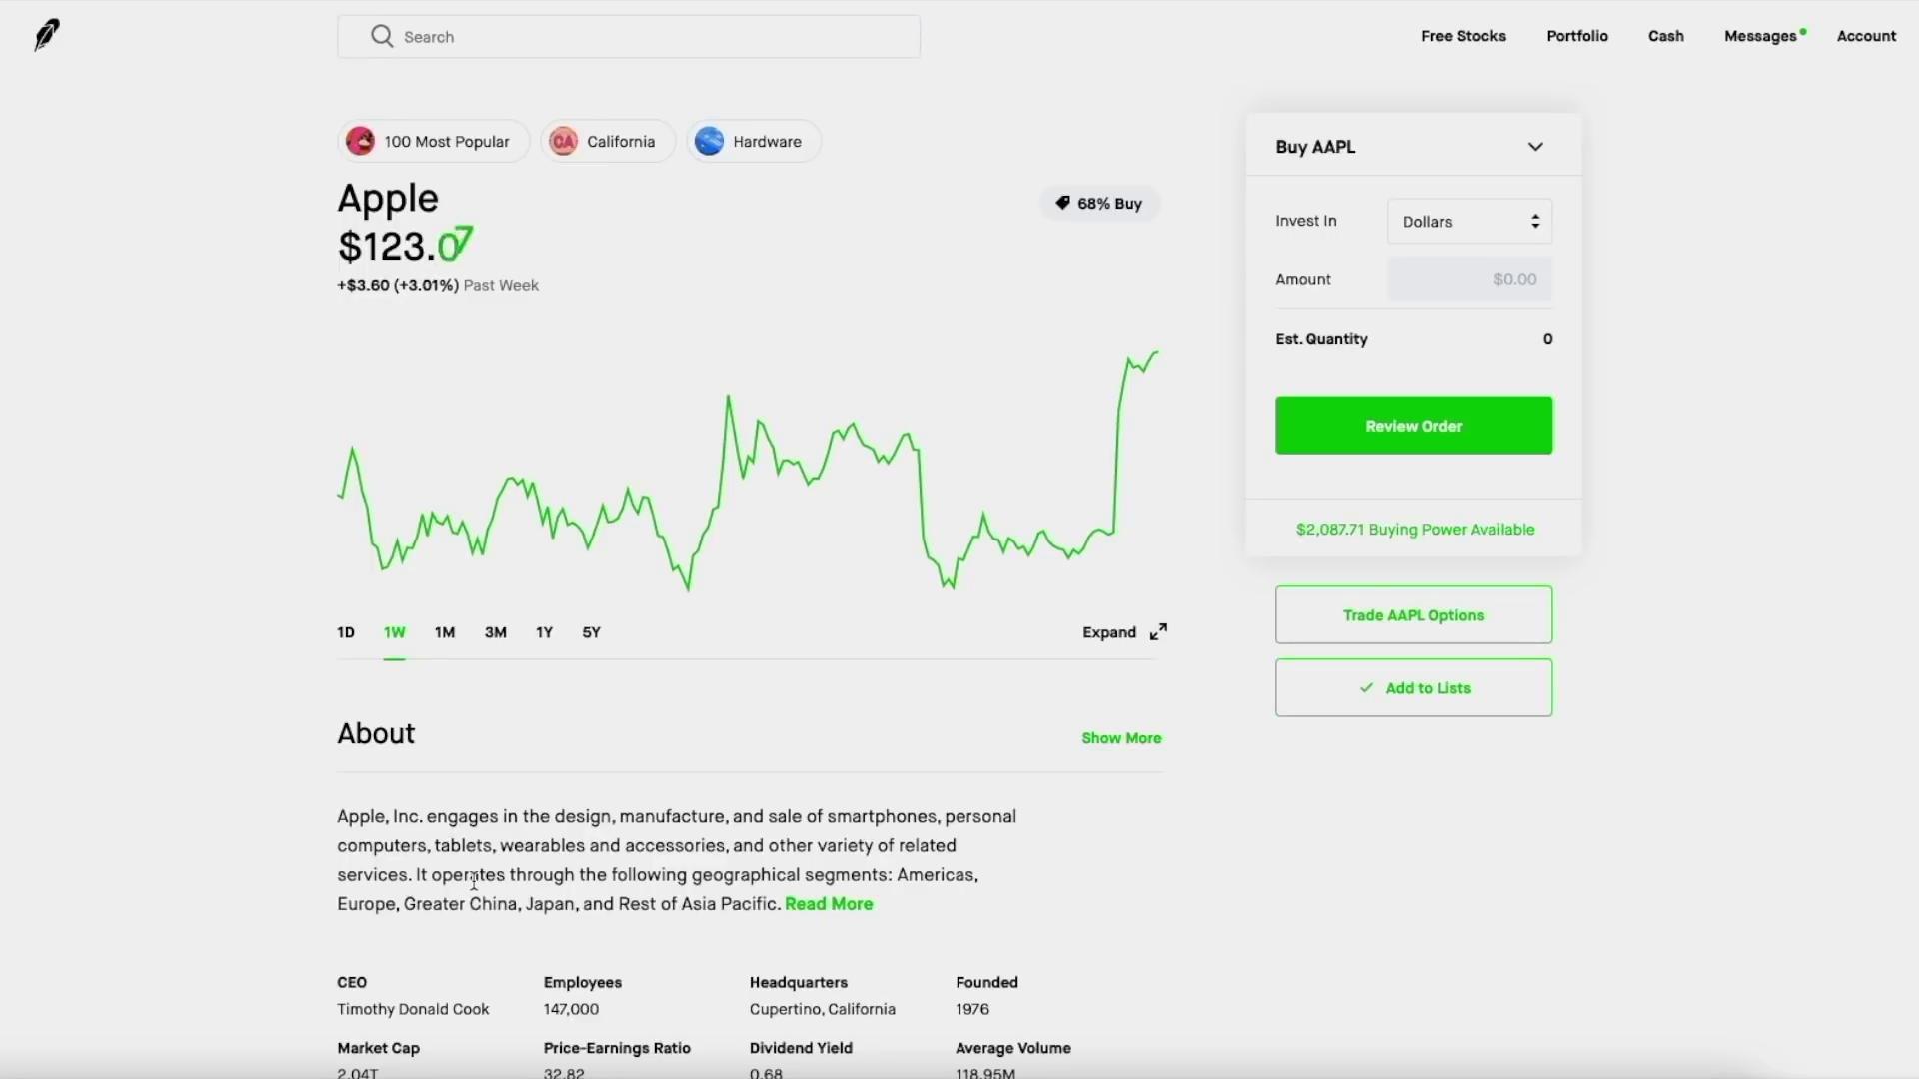
click(445, 655)
click(496, 640)
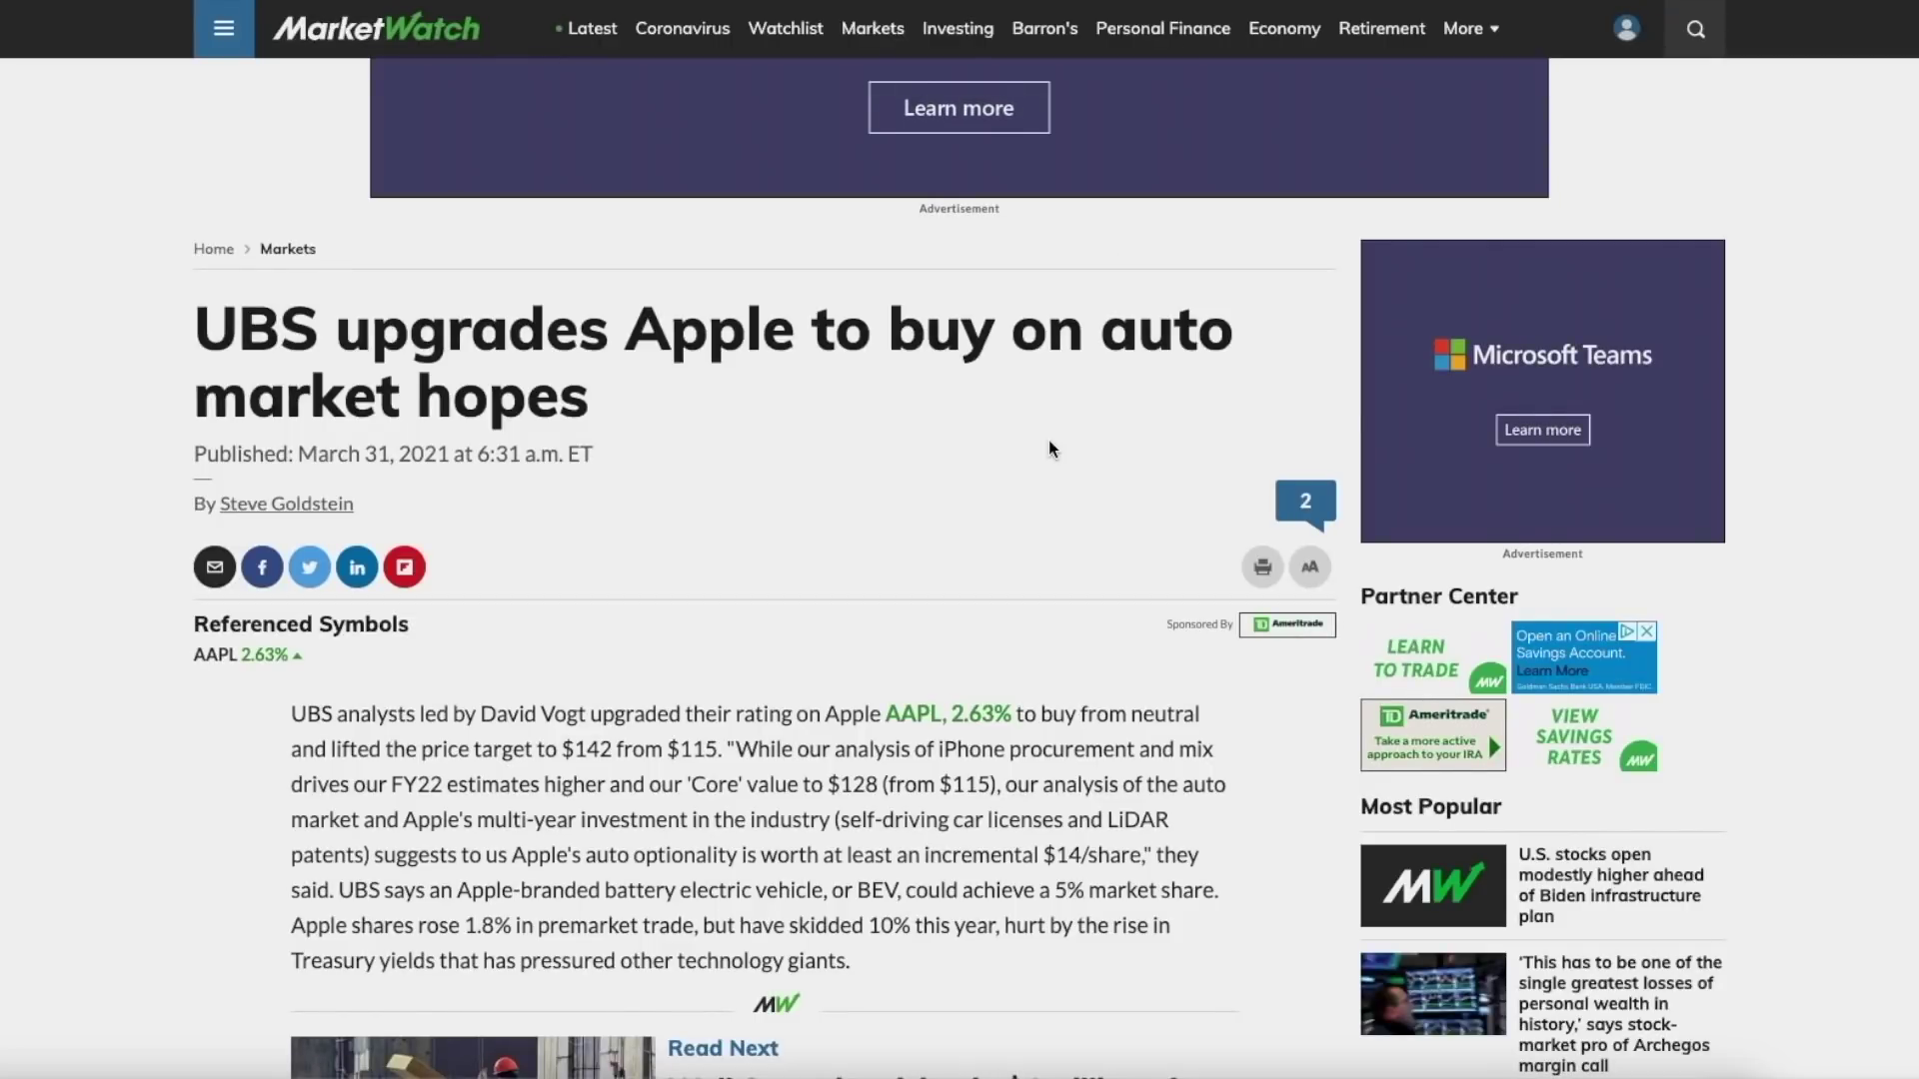
scroll(1049, 447, down, 1)
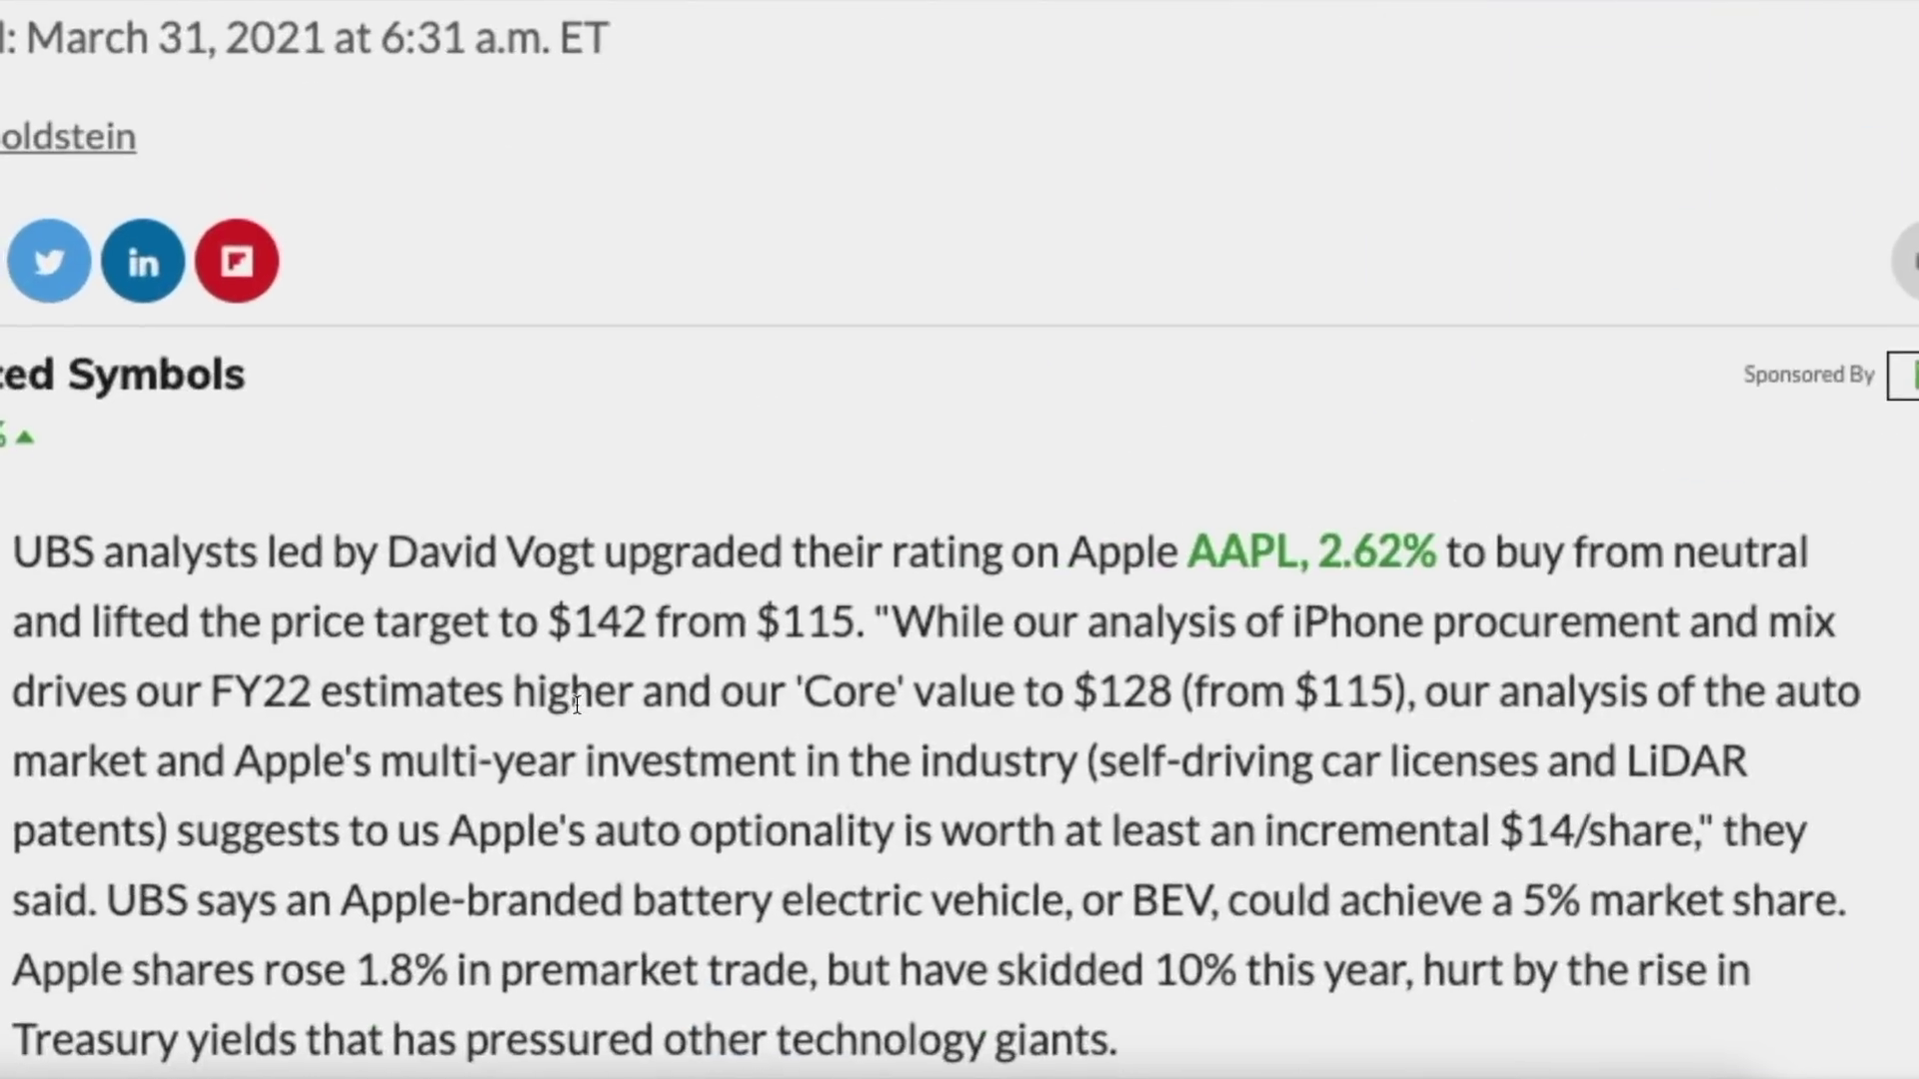
drag(757, 622, 850, 621)
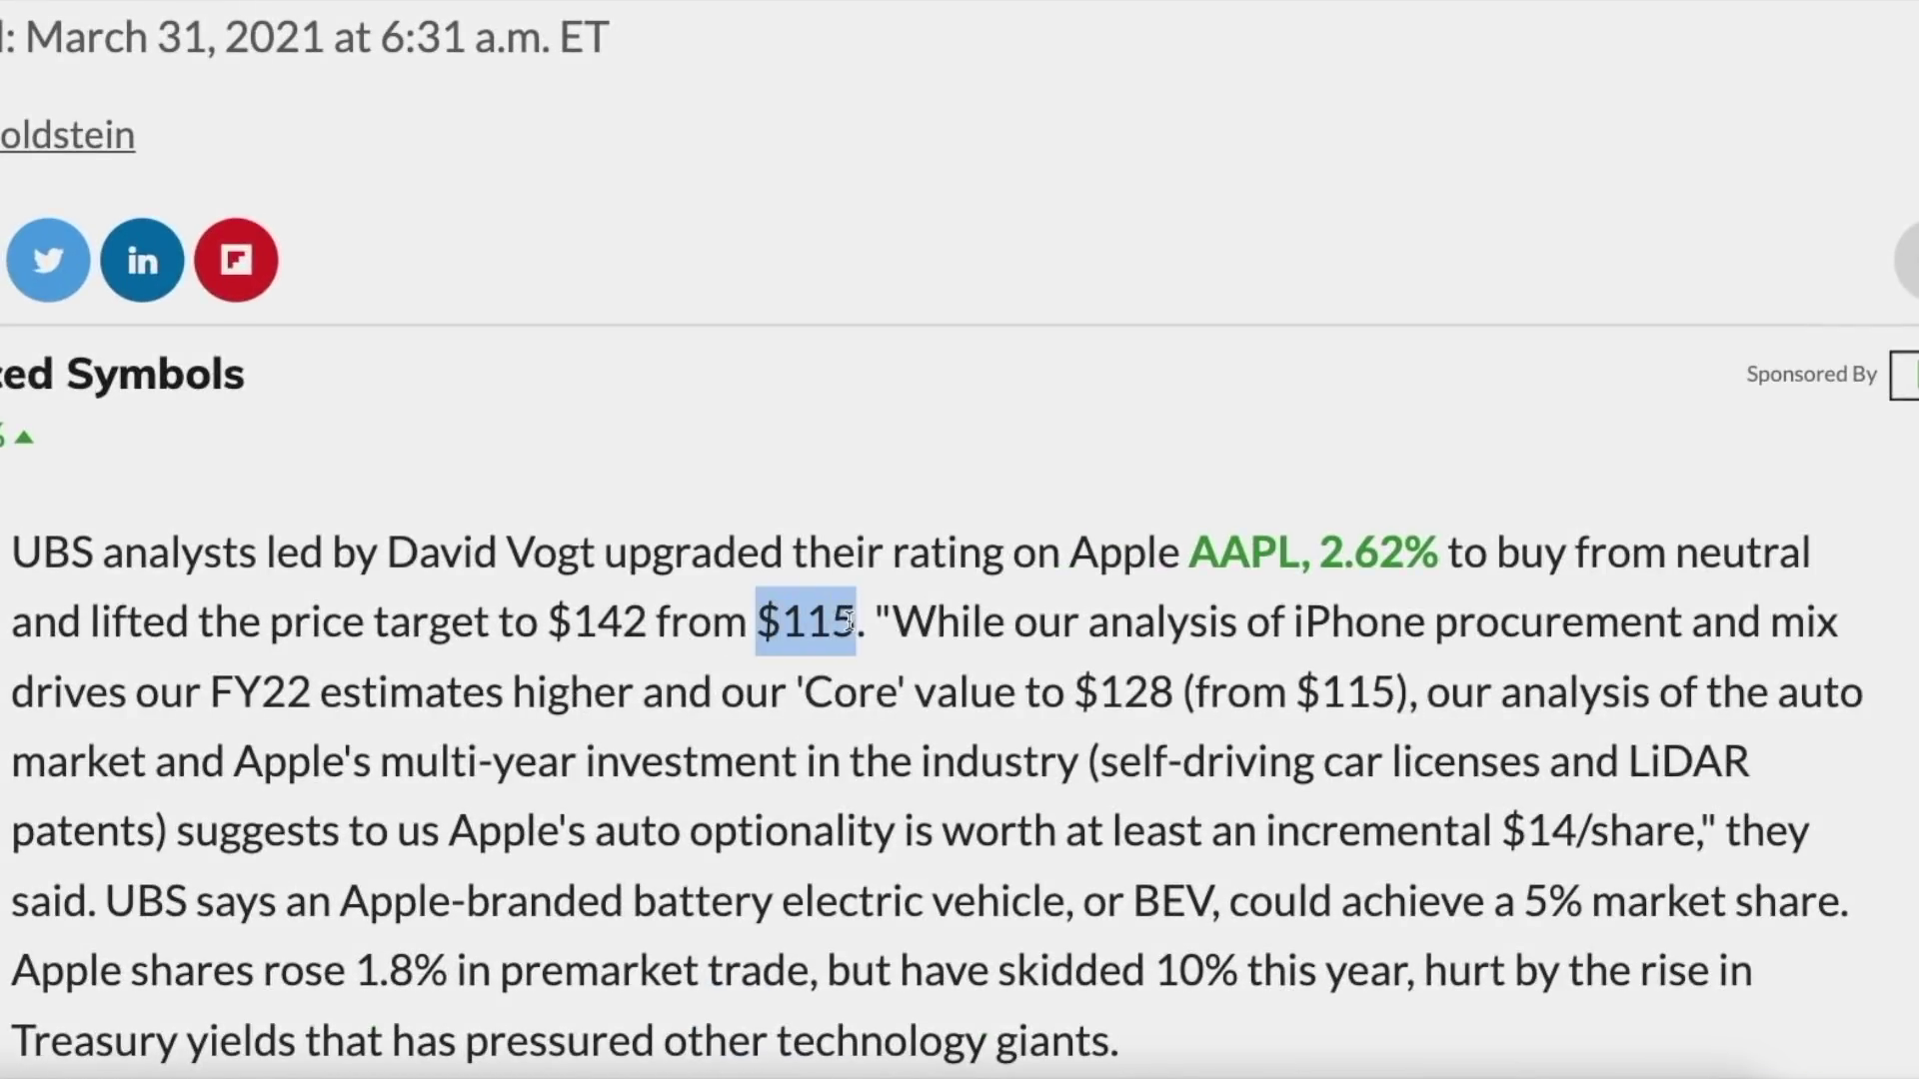
click(847, 621)
drag(551, 622, 645, 622)
click(637, 620)
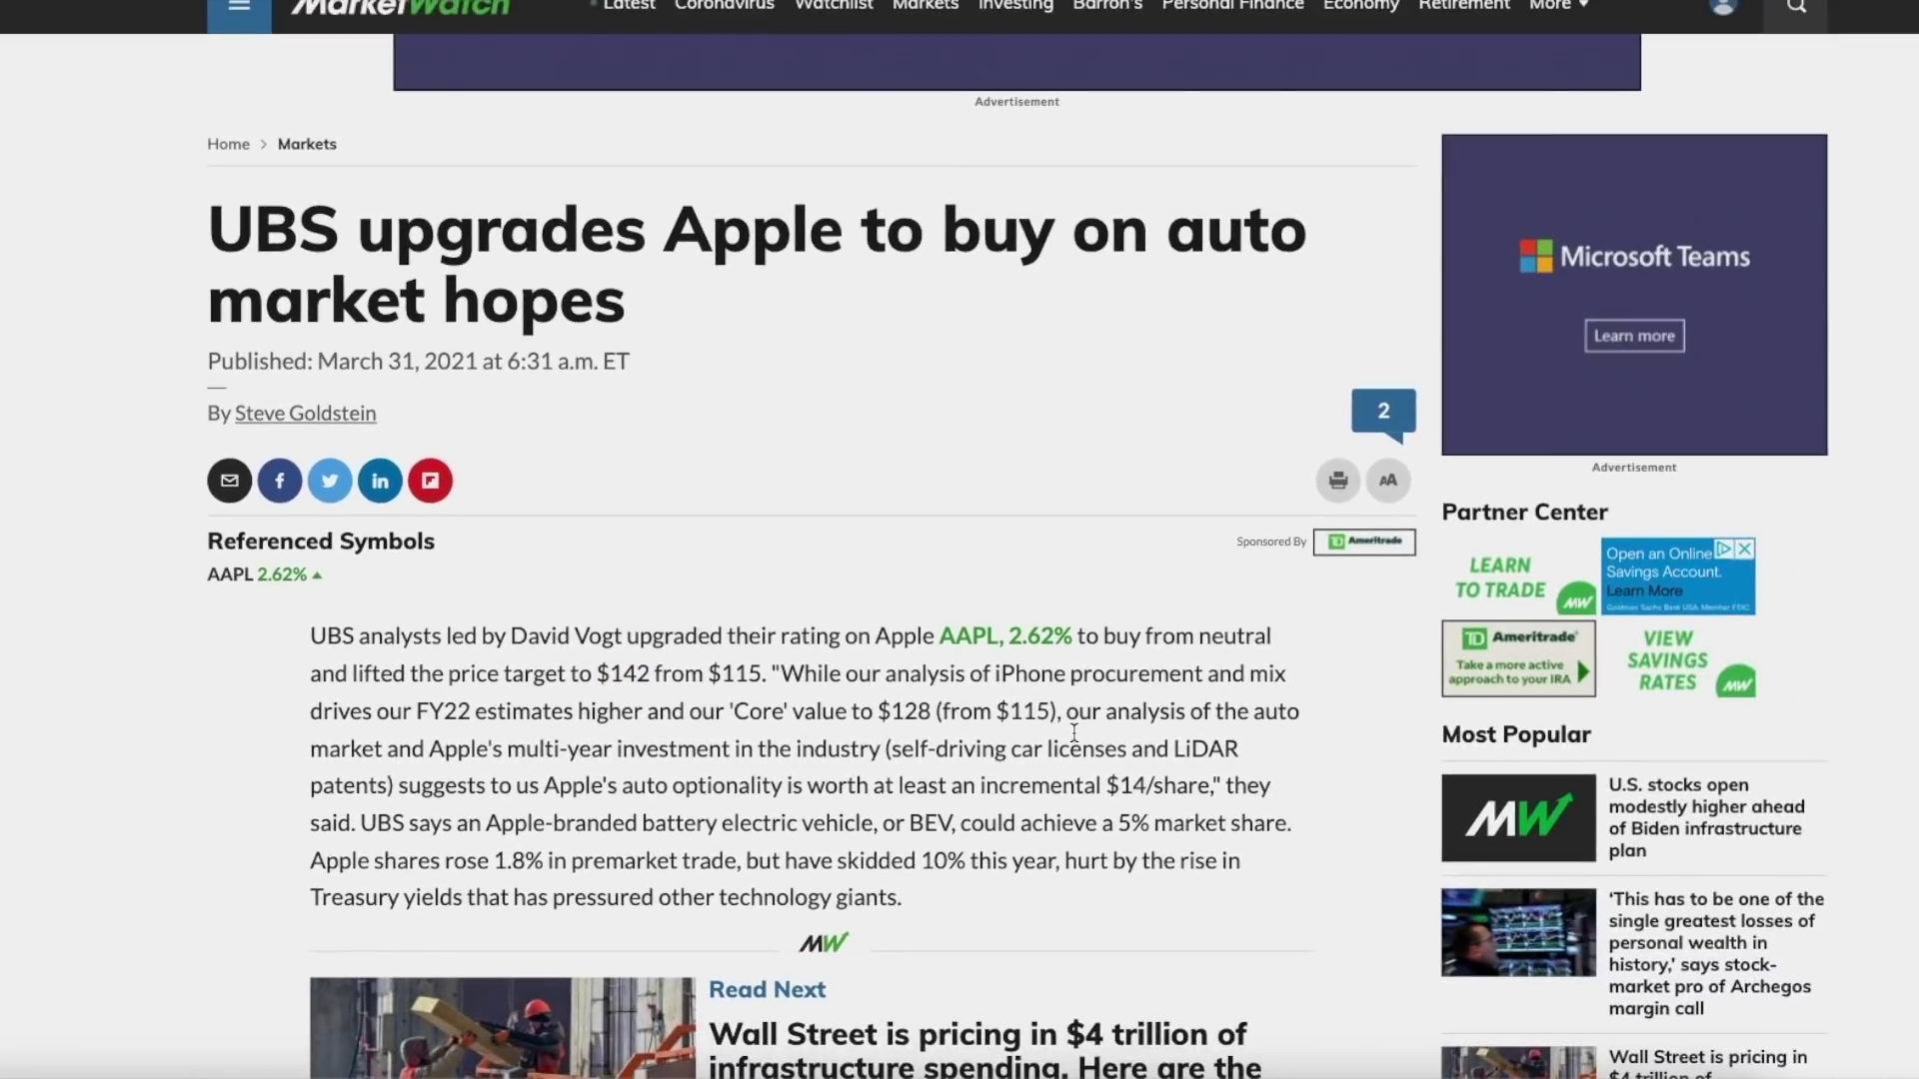
scroll(1074, 732, up, 1)
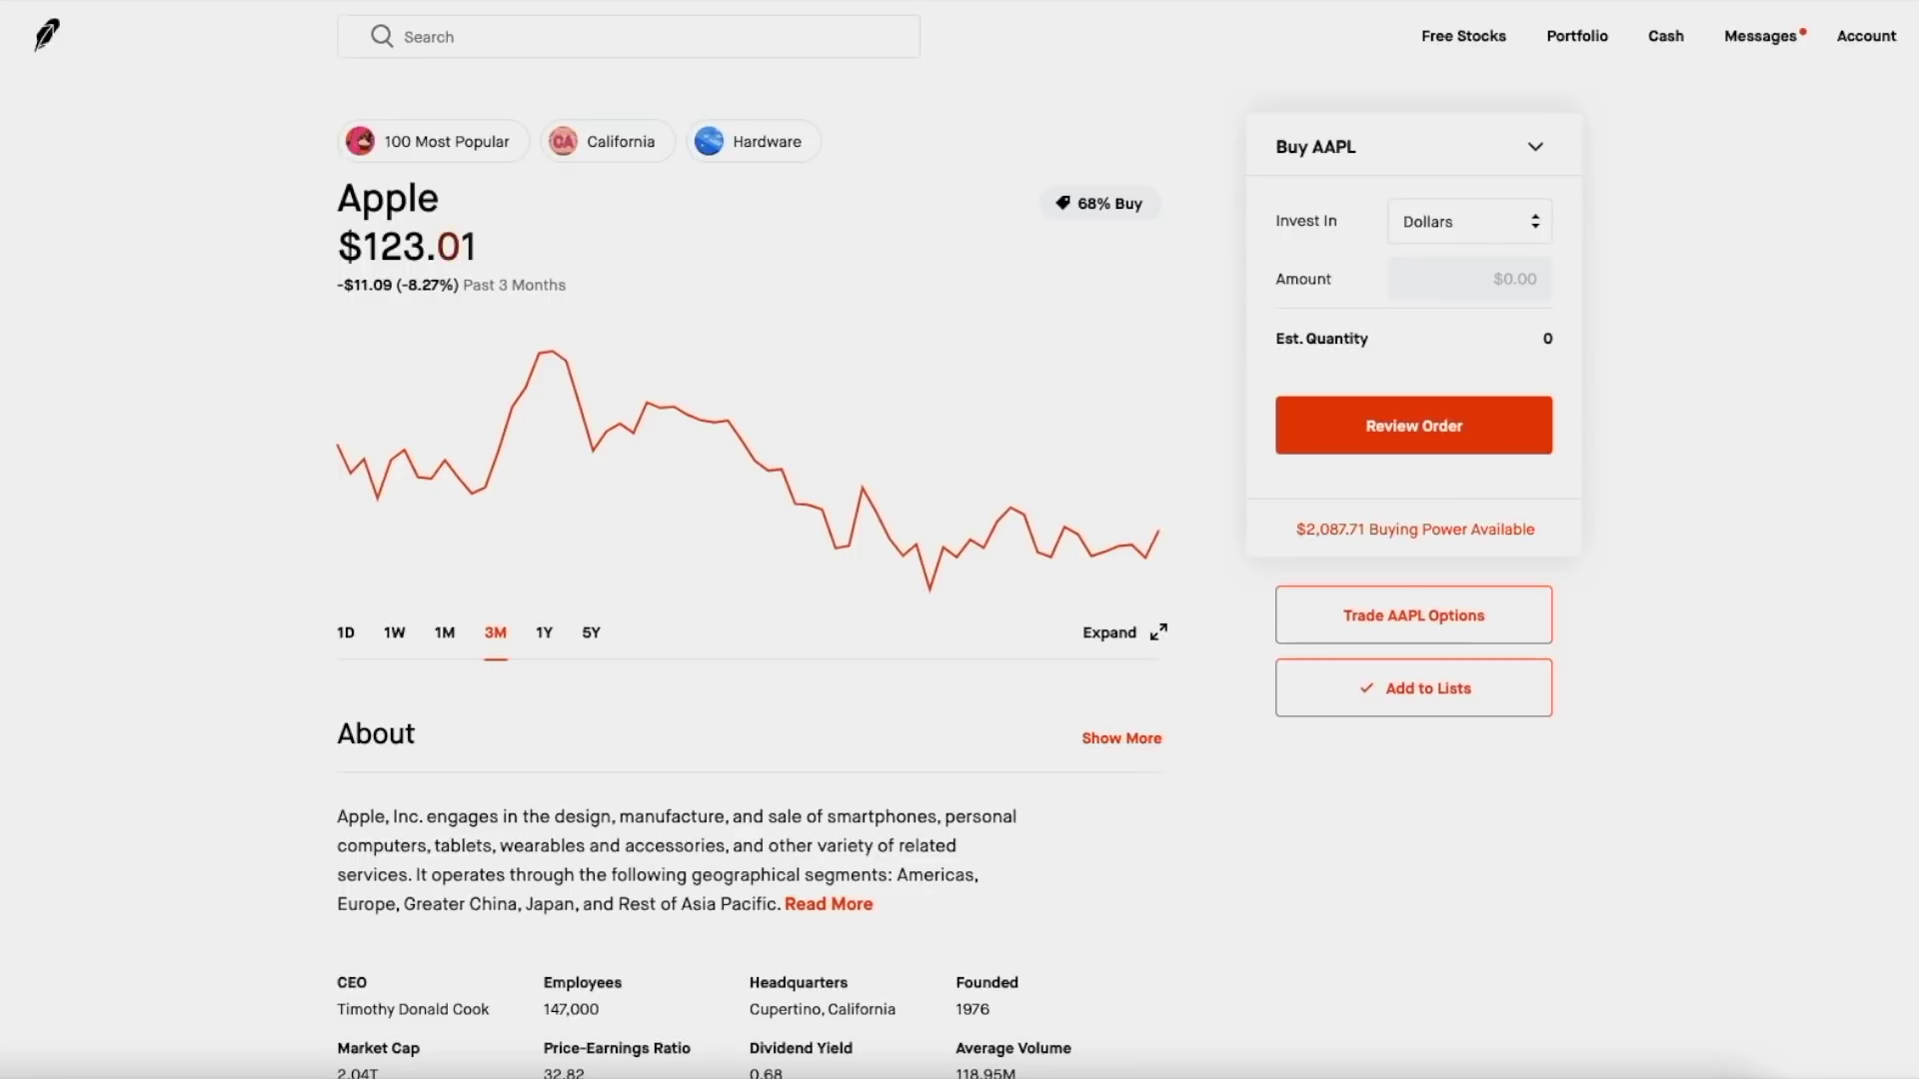
- Switch Apple's chart to one week, scan the key statistics, then show today's prices
click(445, 632)
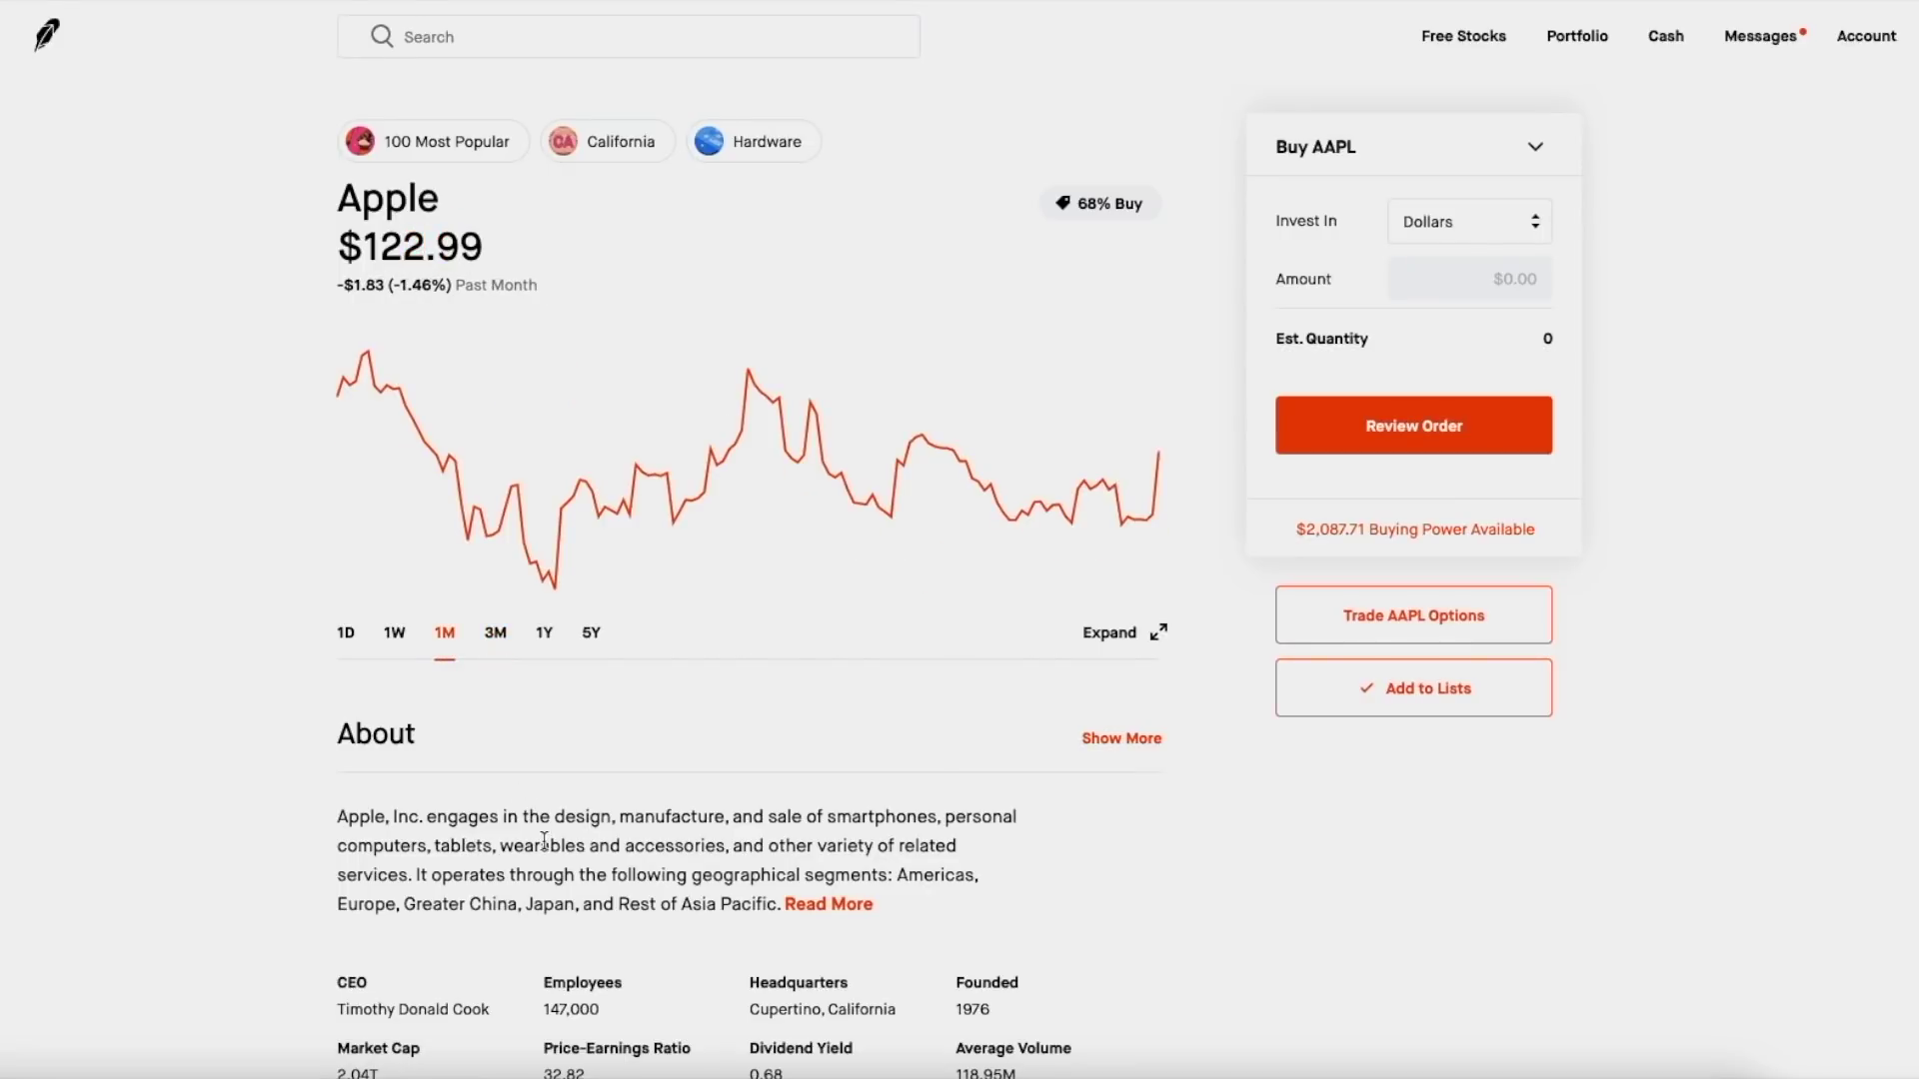
click(395, 633)
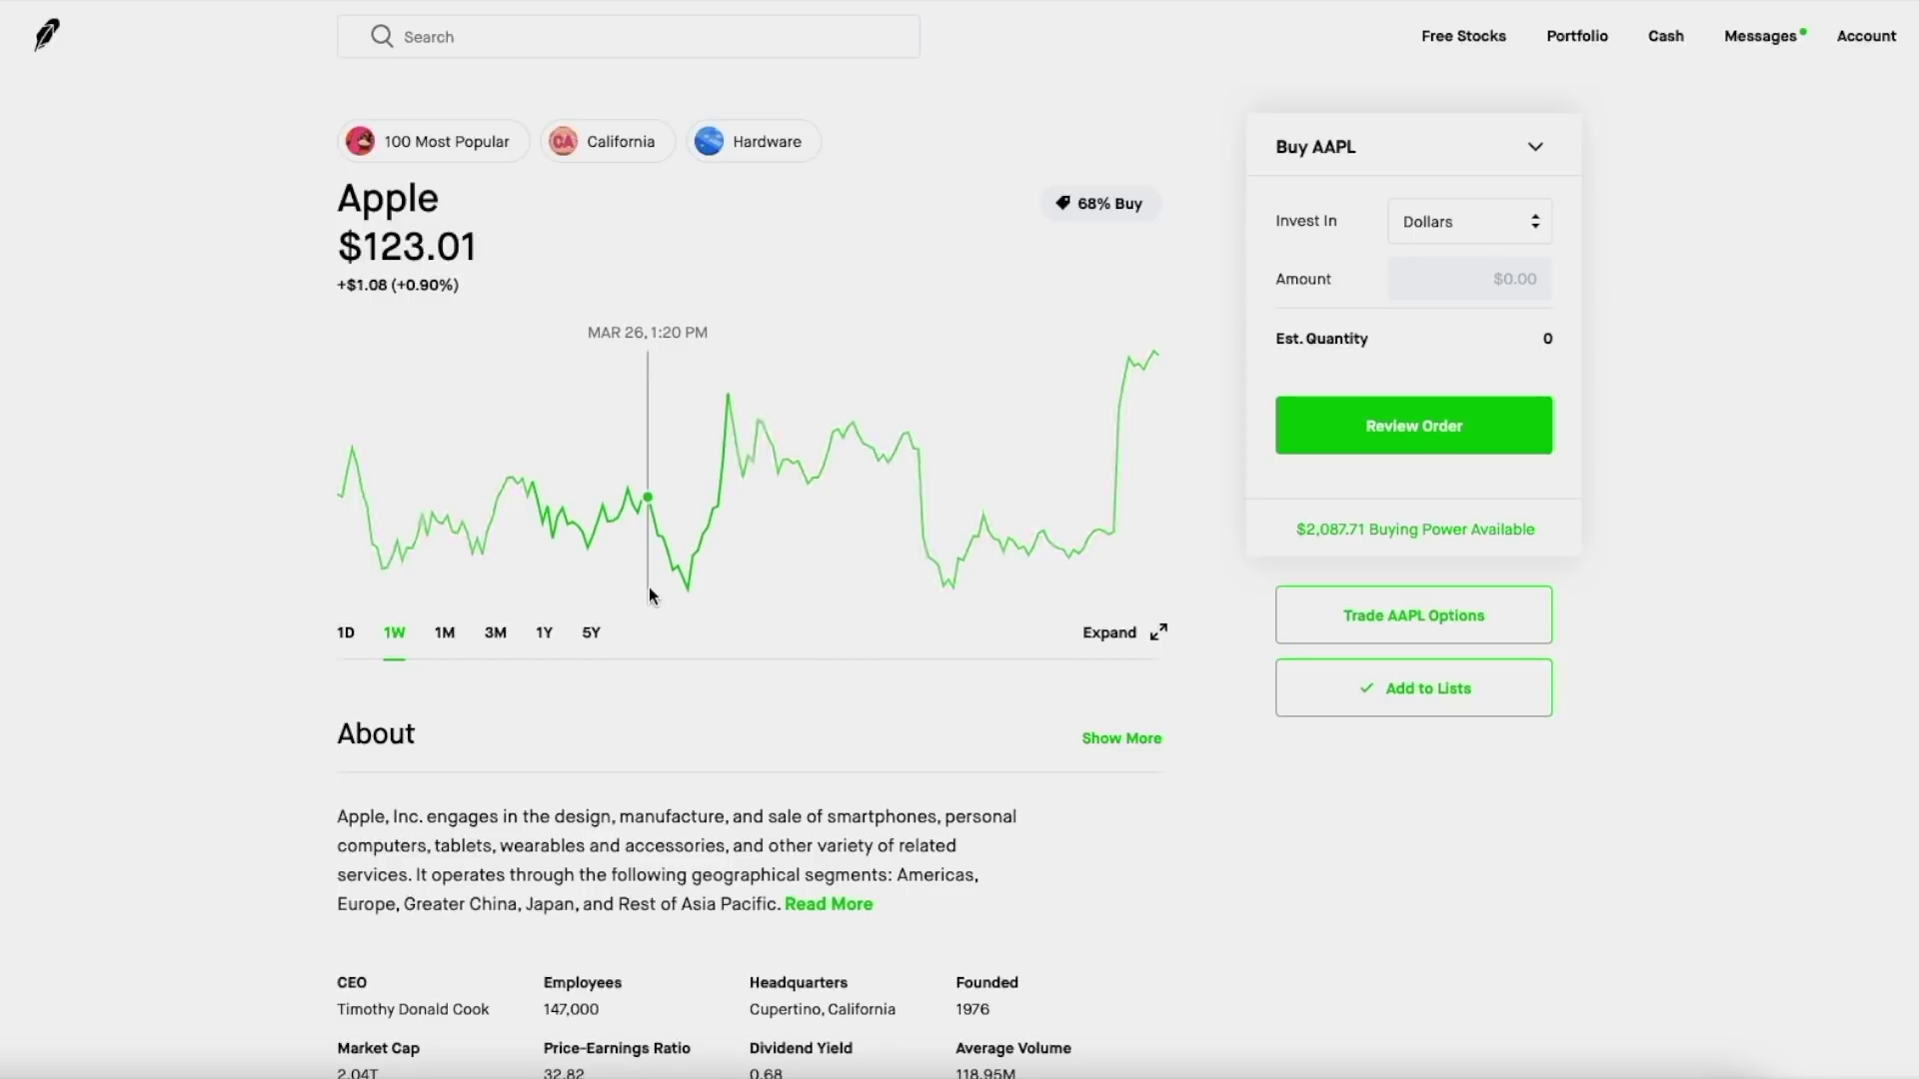
scroll(639, 905, down, 3)
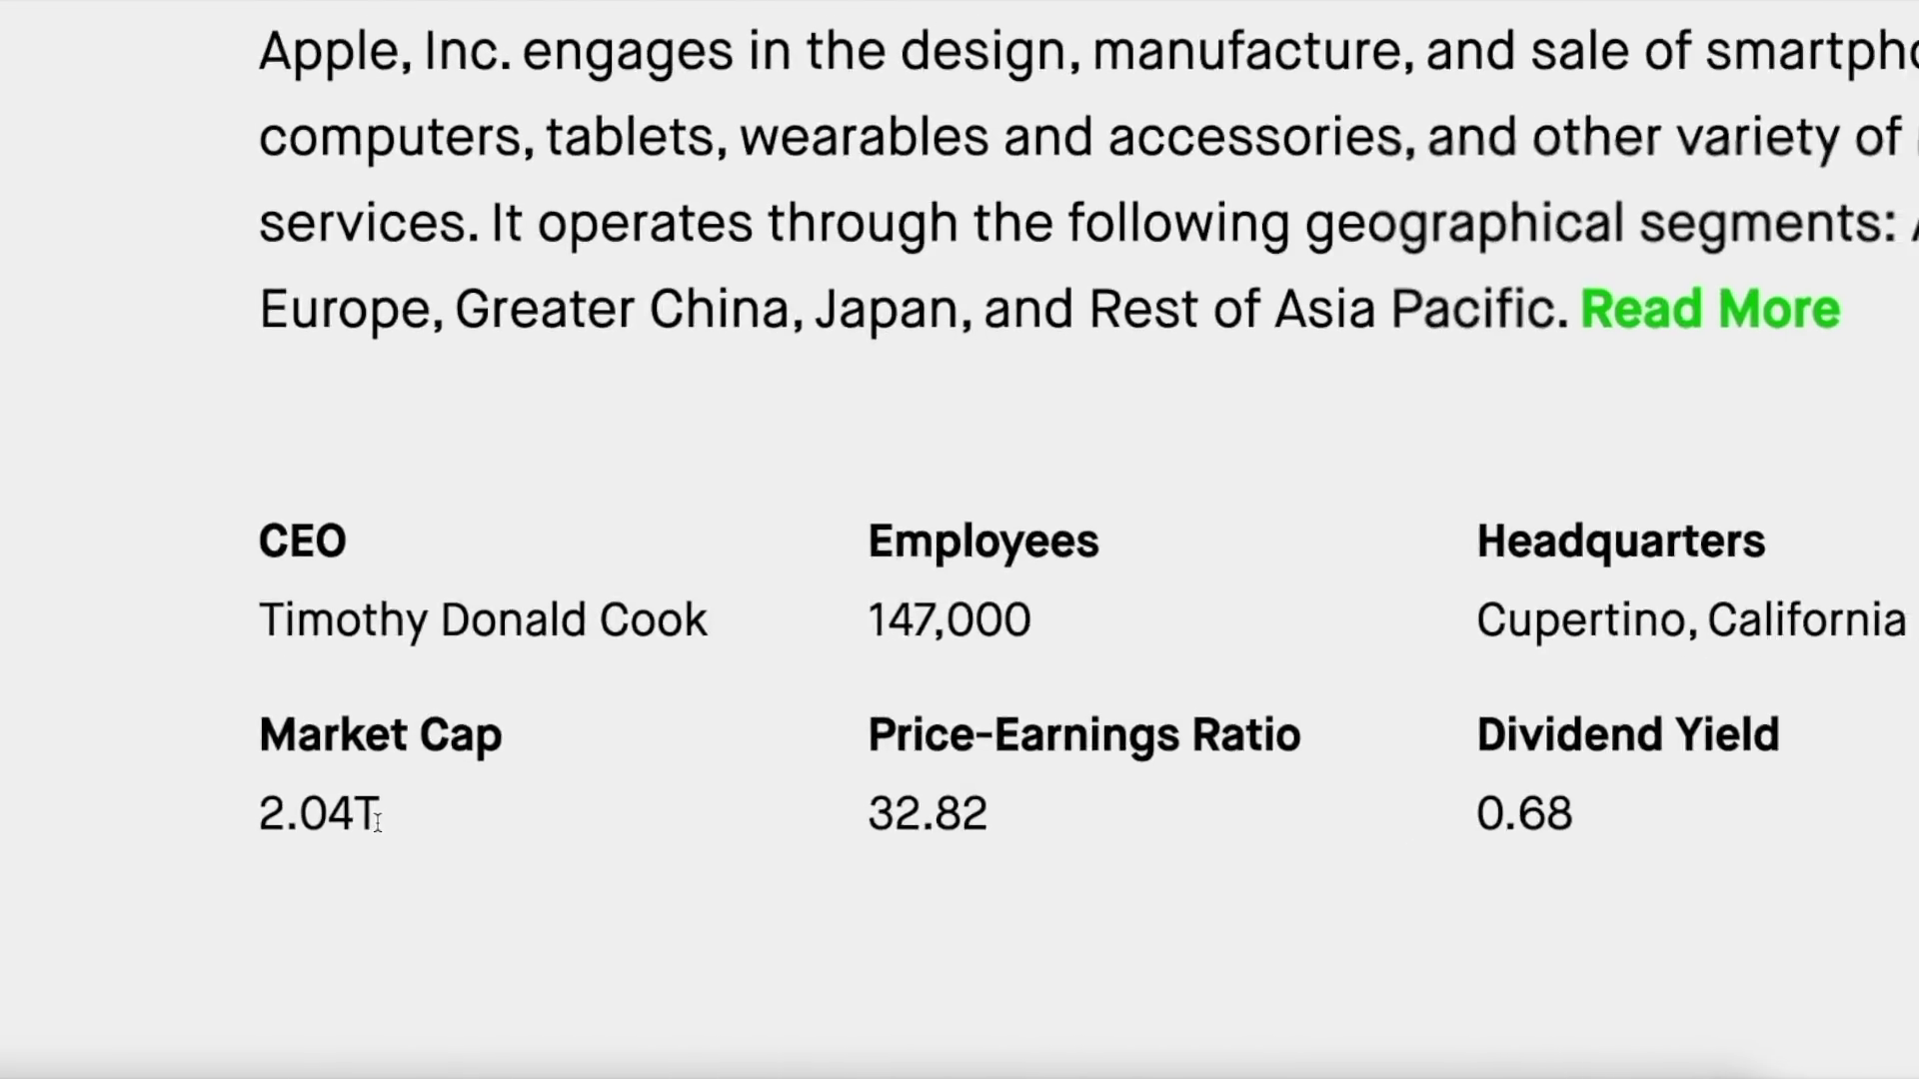
scroll(604, 704, up, 3)
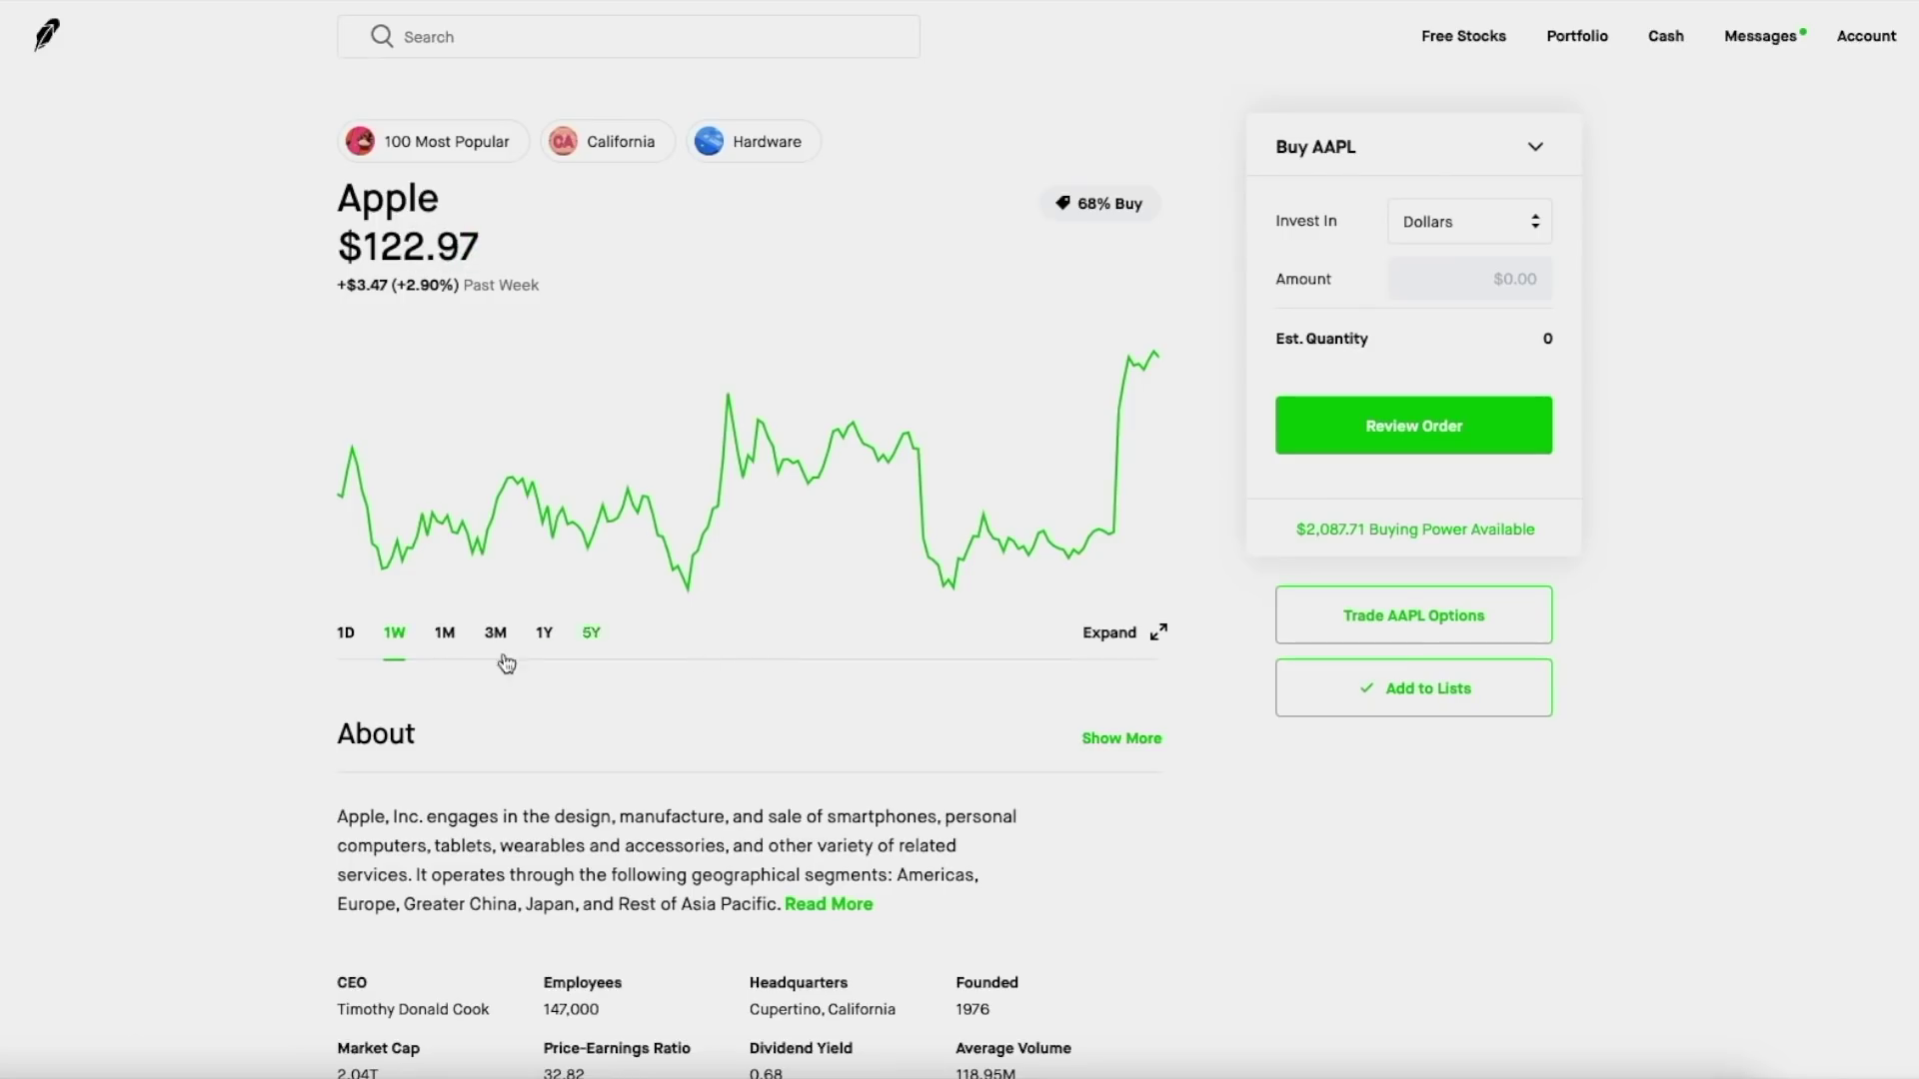
click(343, 633)
- In AAPL's call options chain, pick the September 17 expiration and add the $145 call
click(1398, 630)
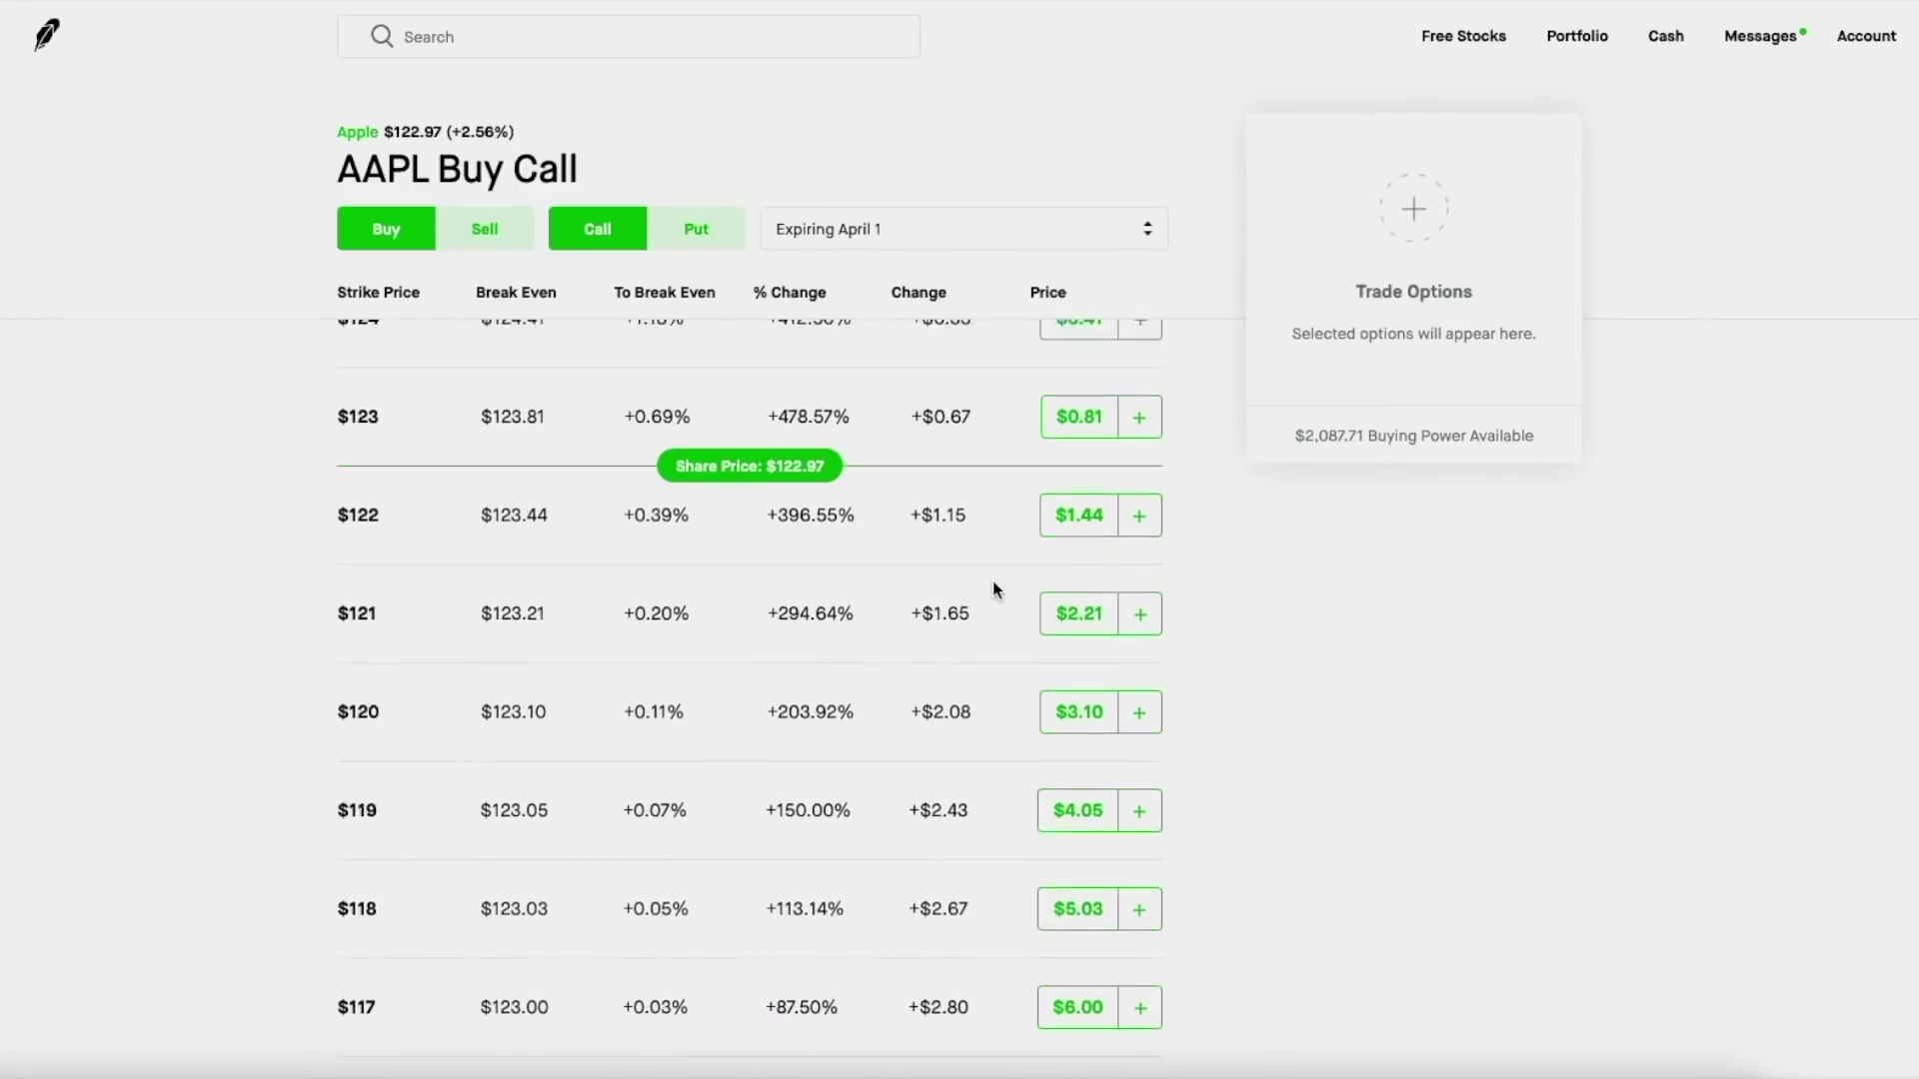
click(1016, 229)
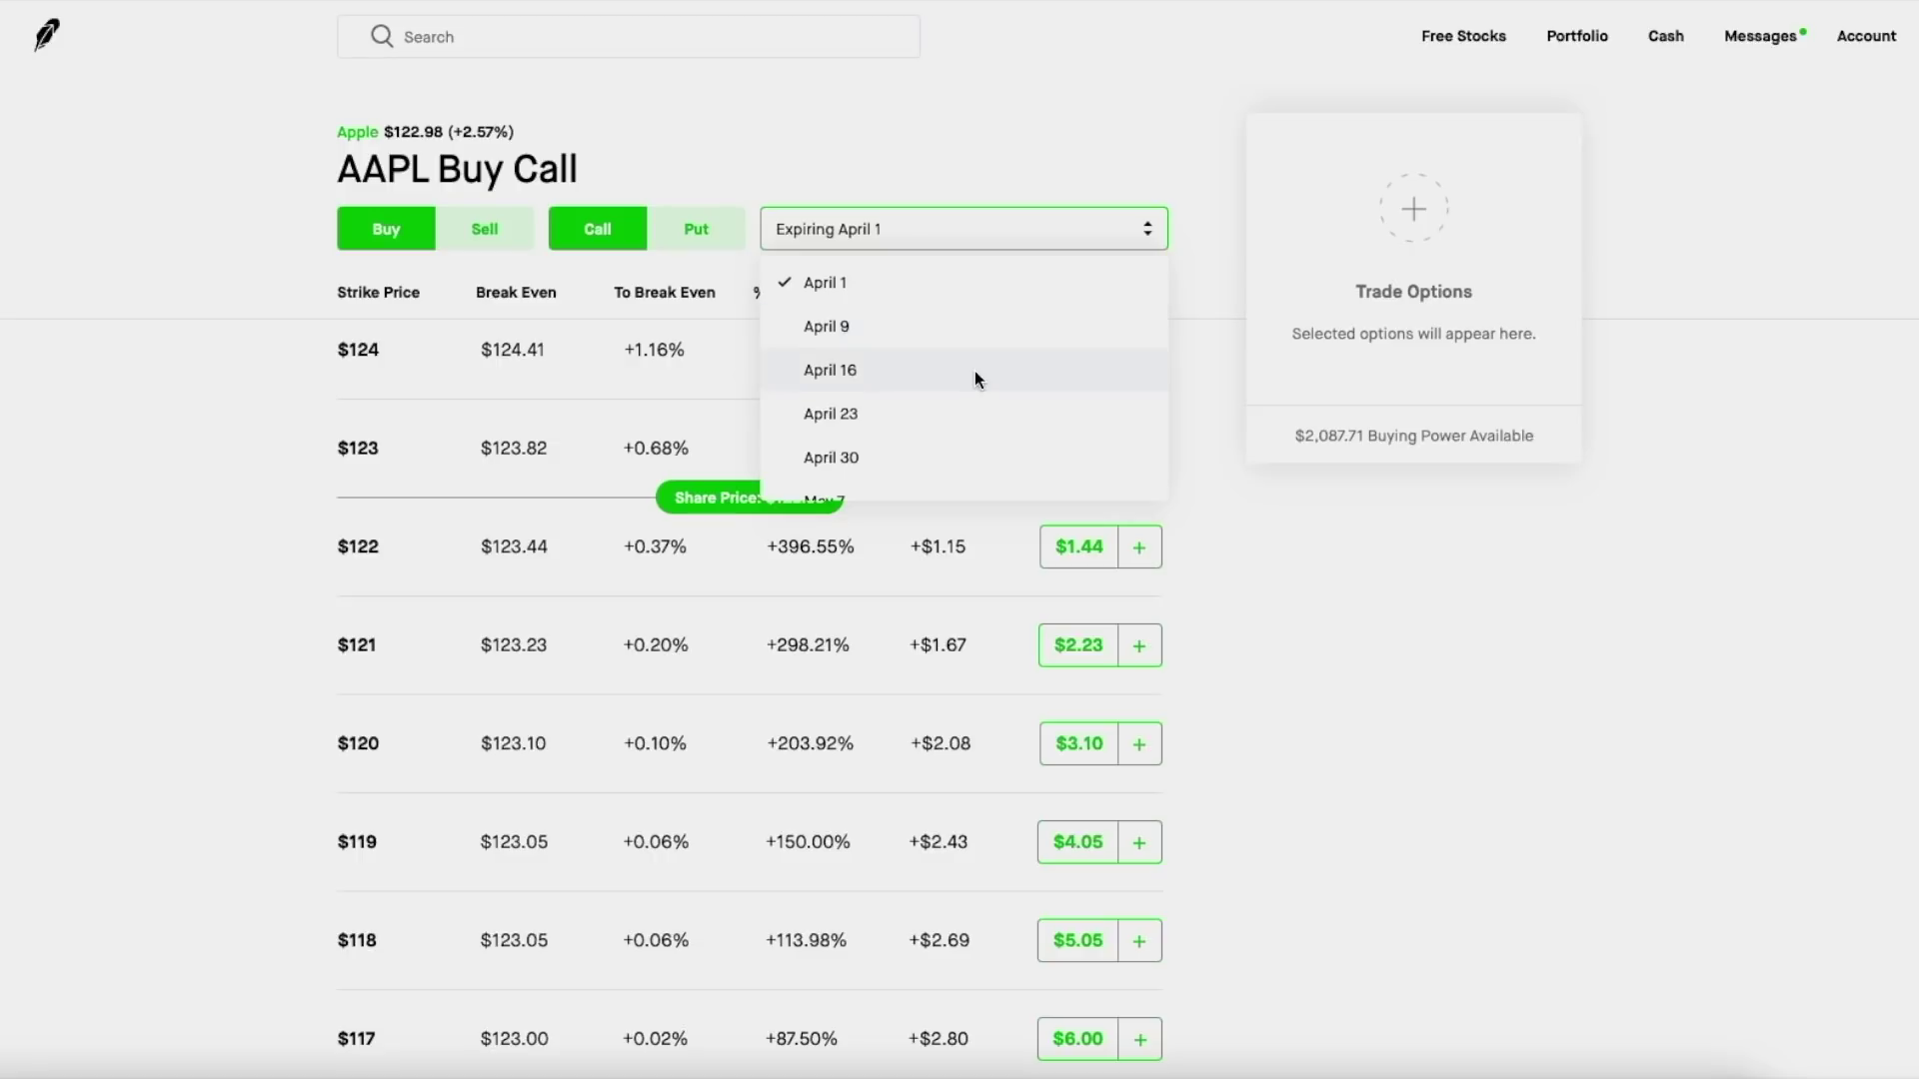
scroll(976, 377, down, 5)
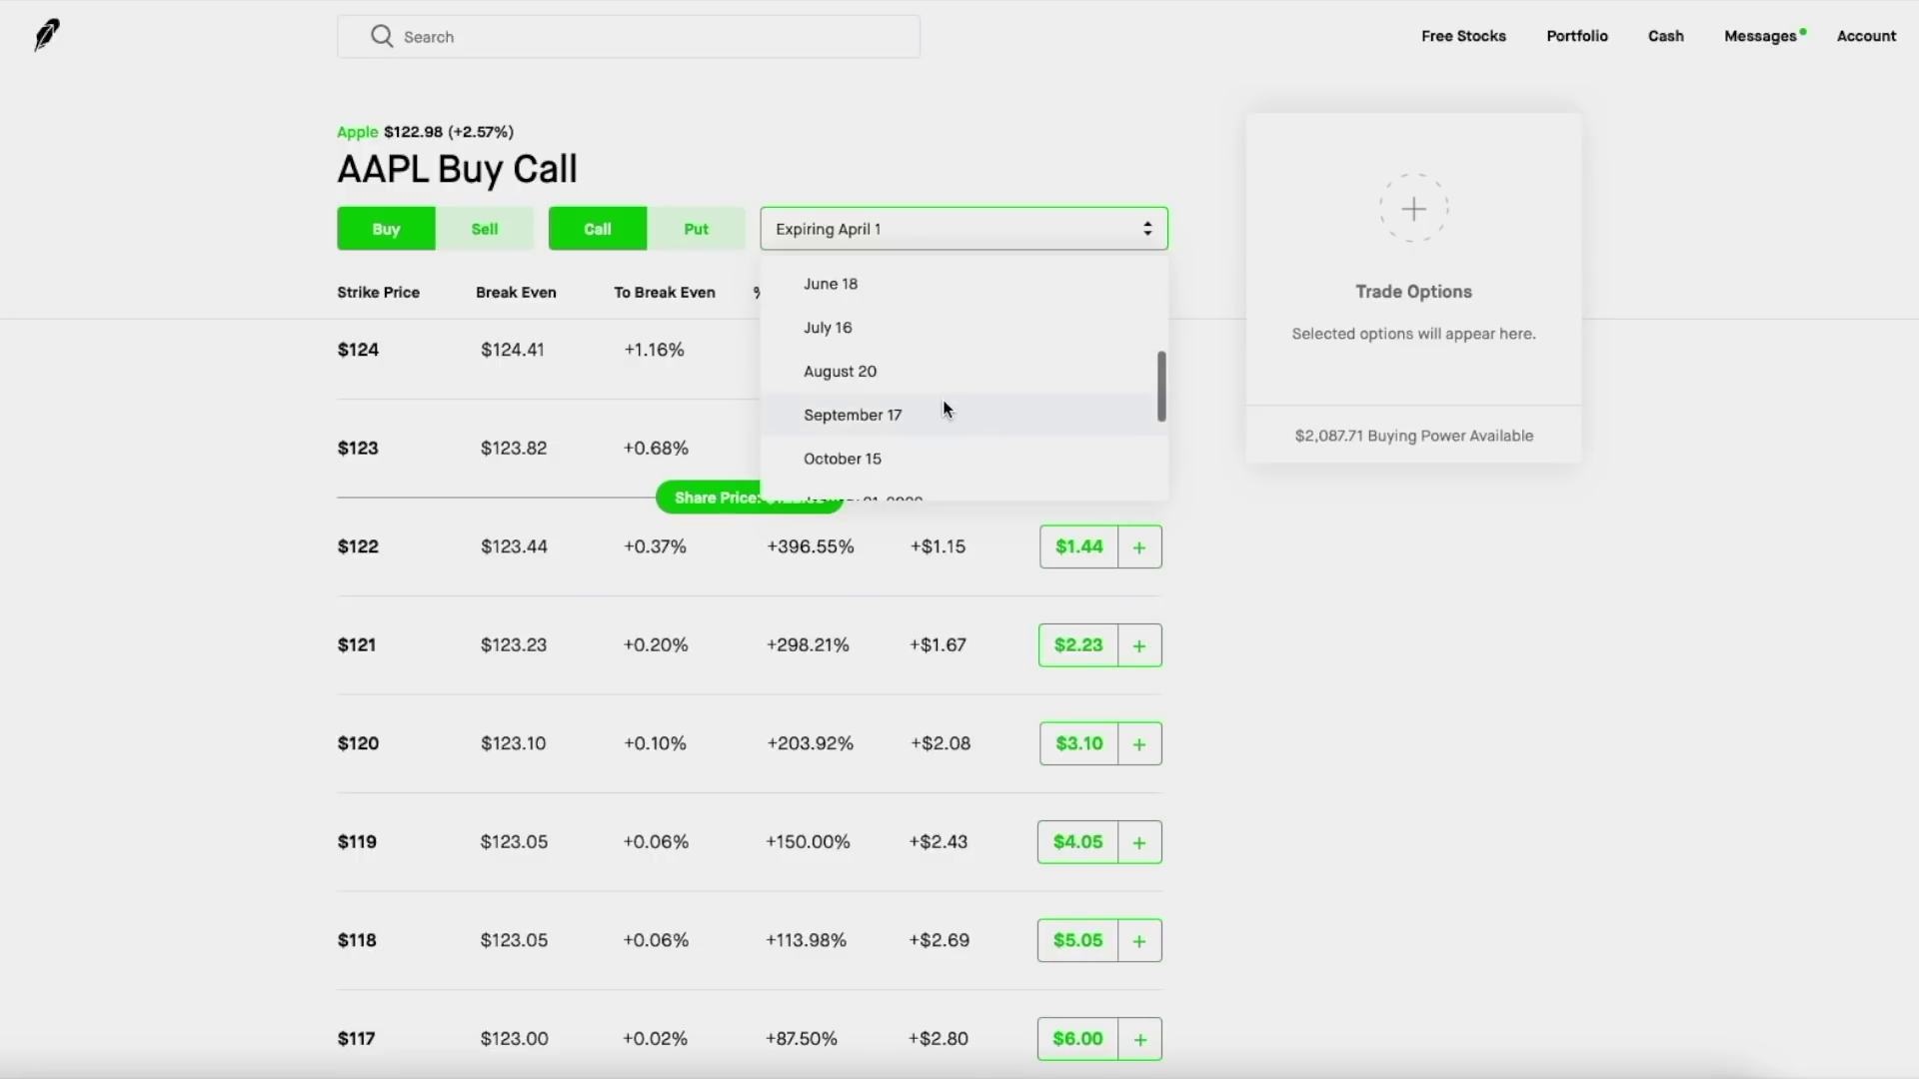
click(943, 409)
scroll(944, 408, down, 4)
scroll(946, 409, up, 7)
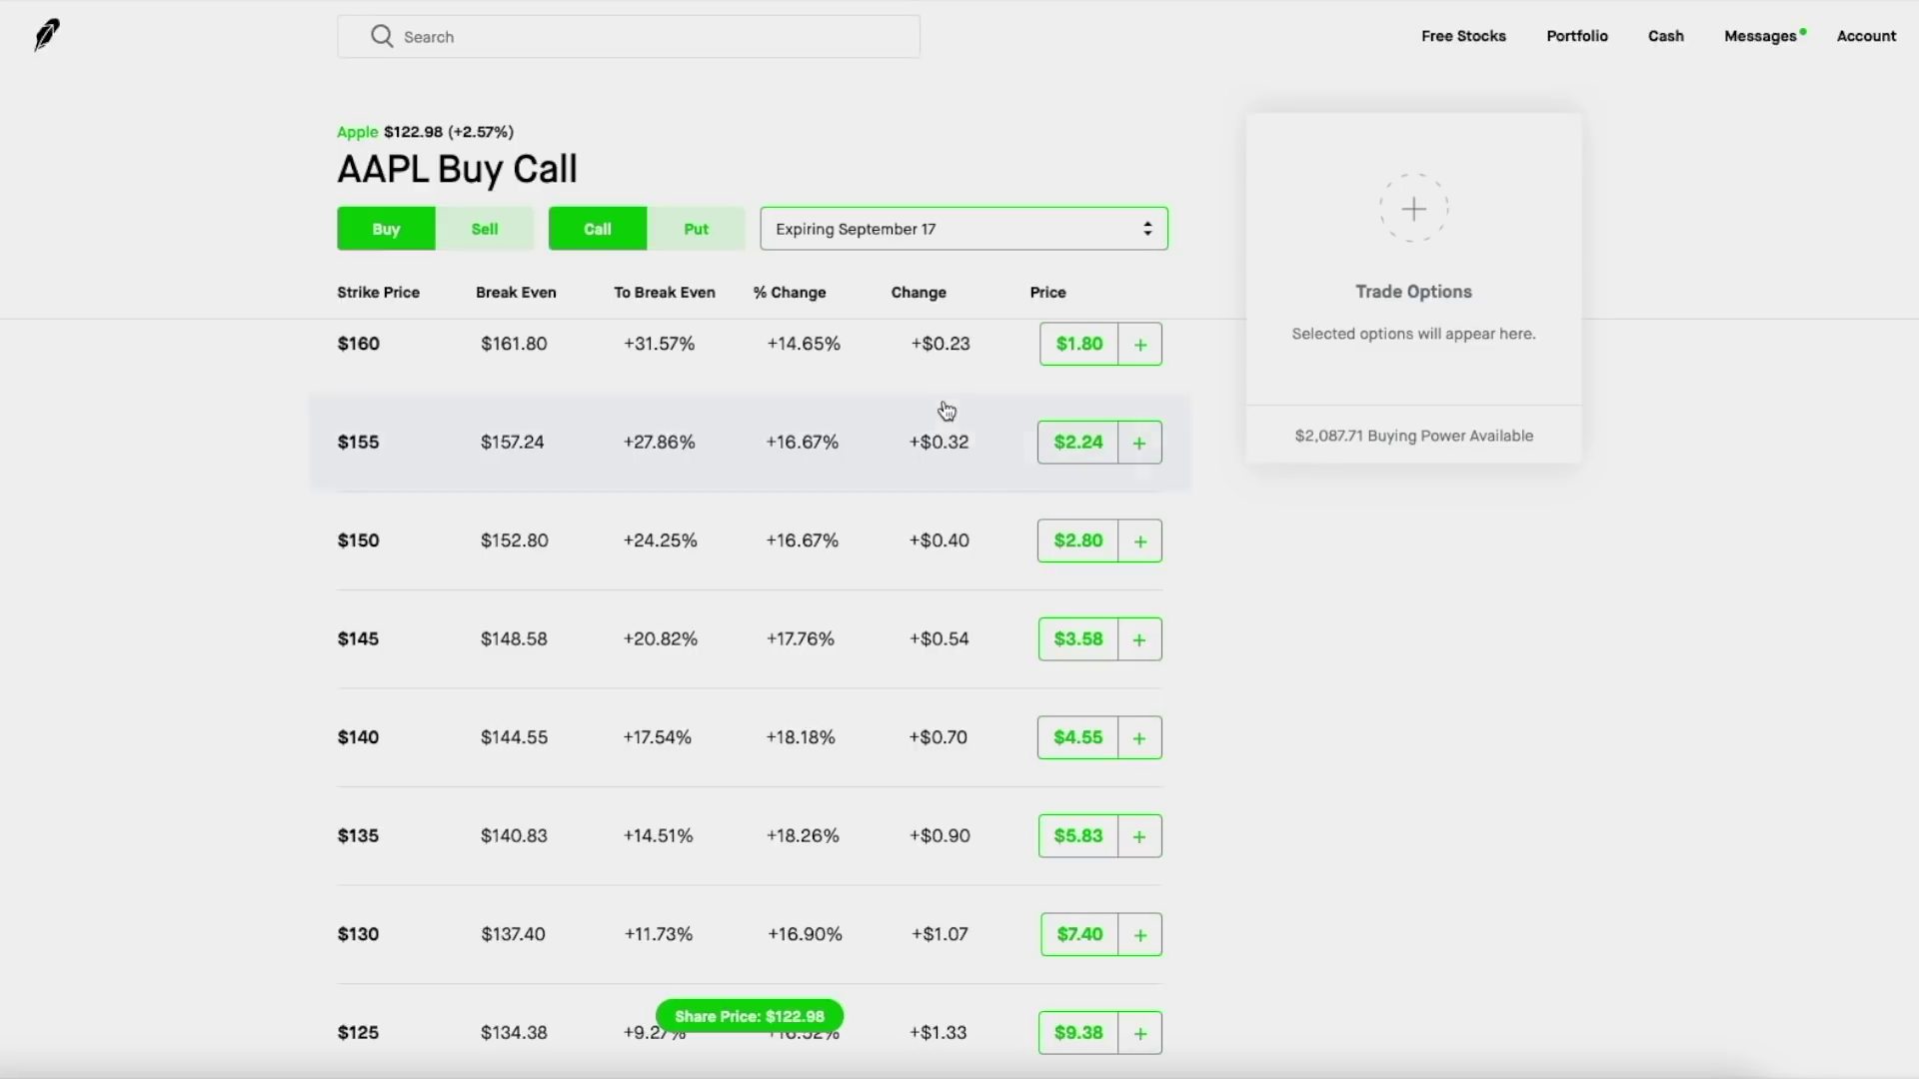
click(1080, 655)
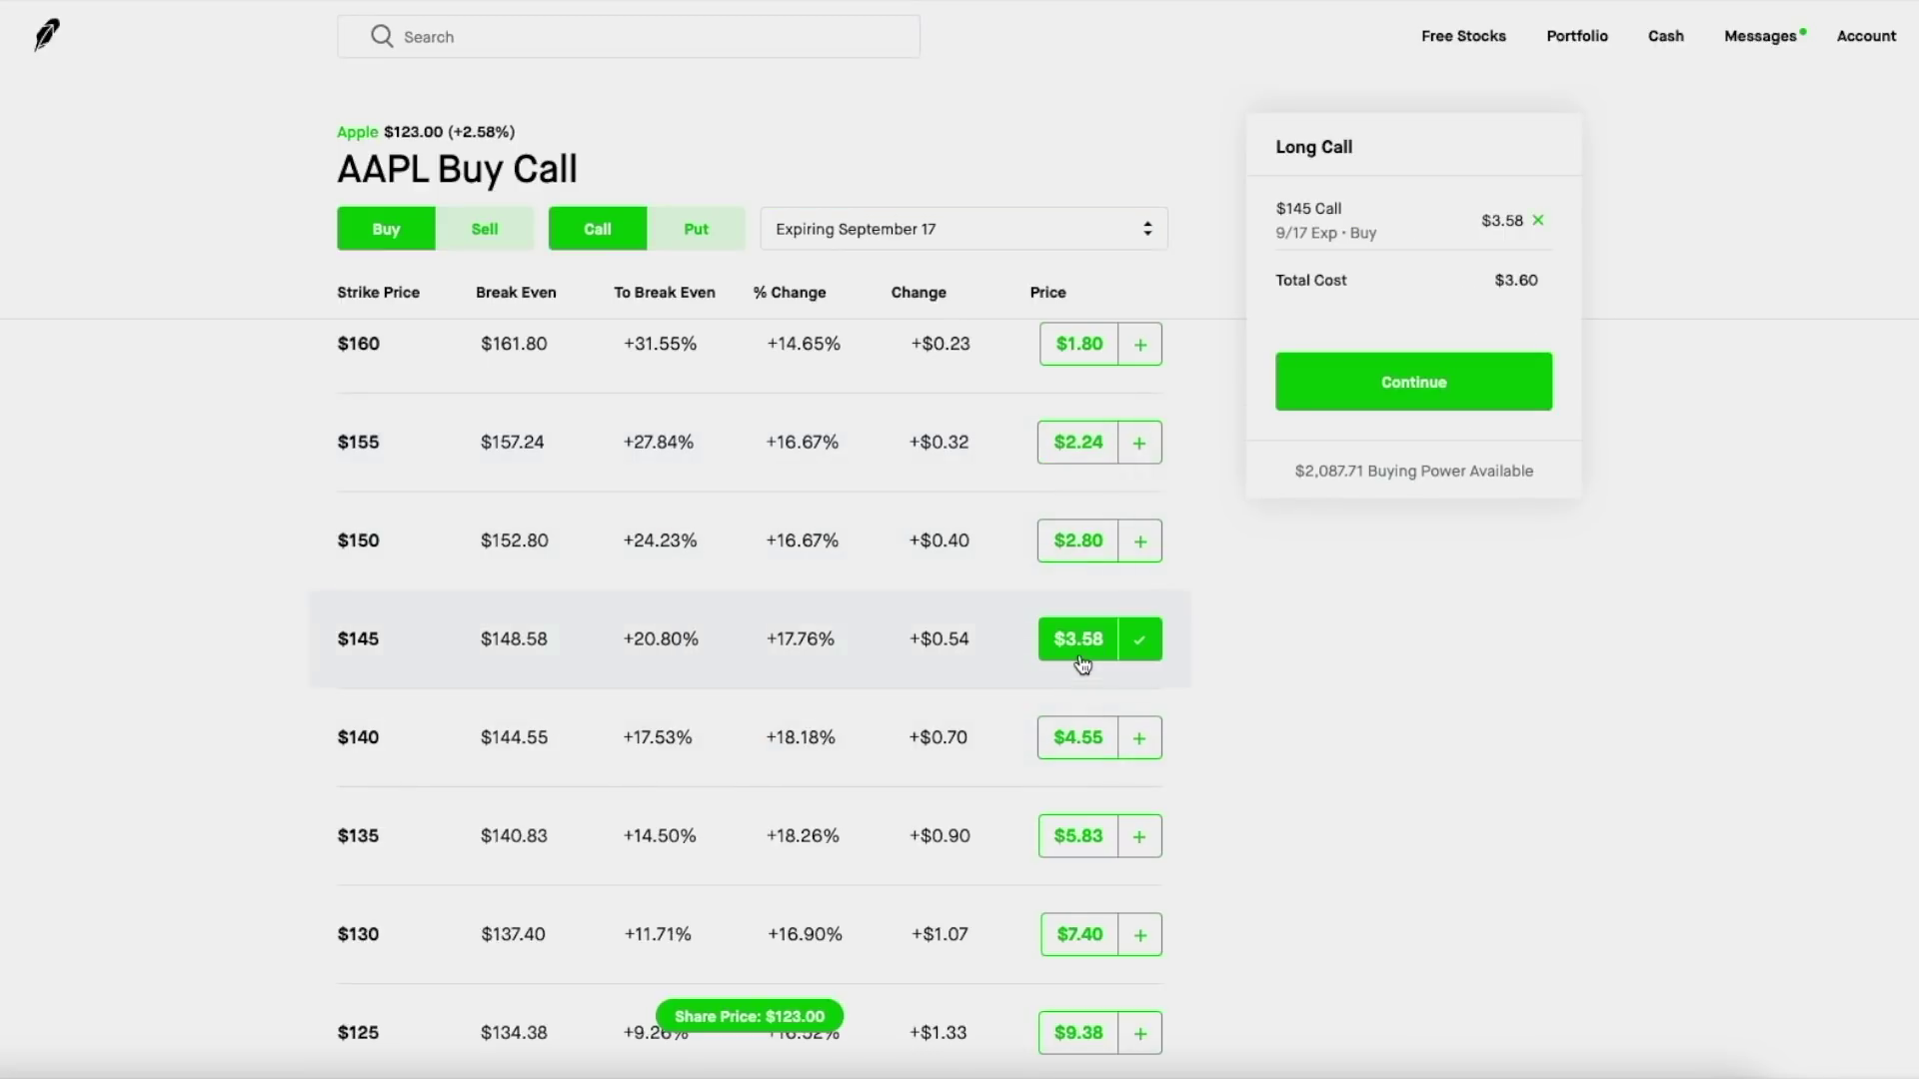
scroll(1082, 663, down, 3)
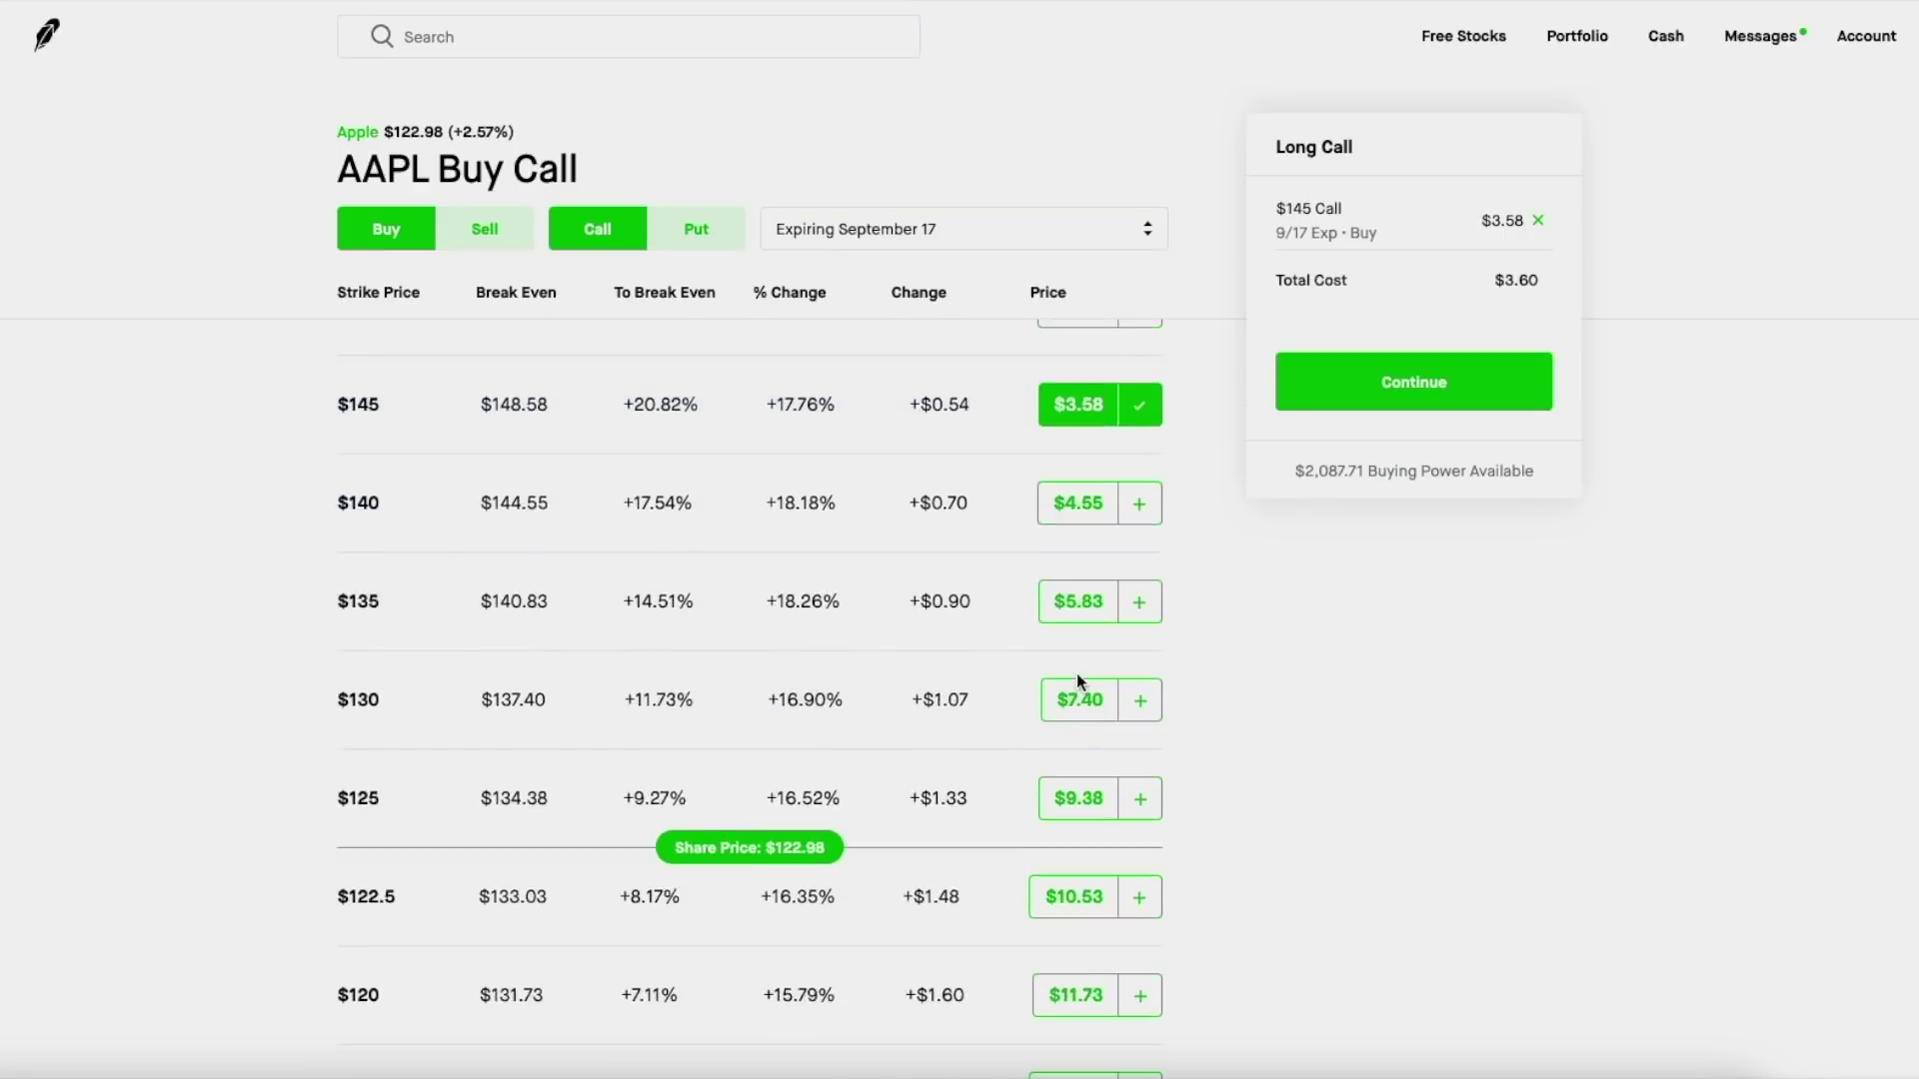
scroll(1093, 412, up, 1)
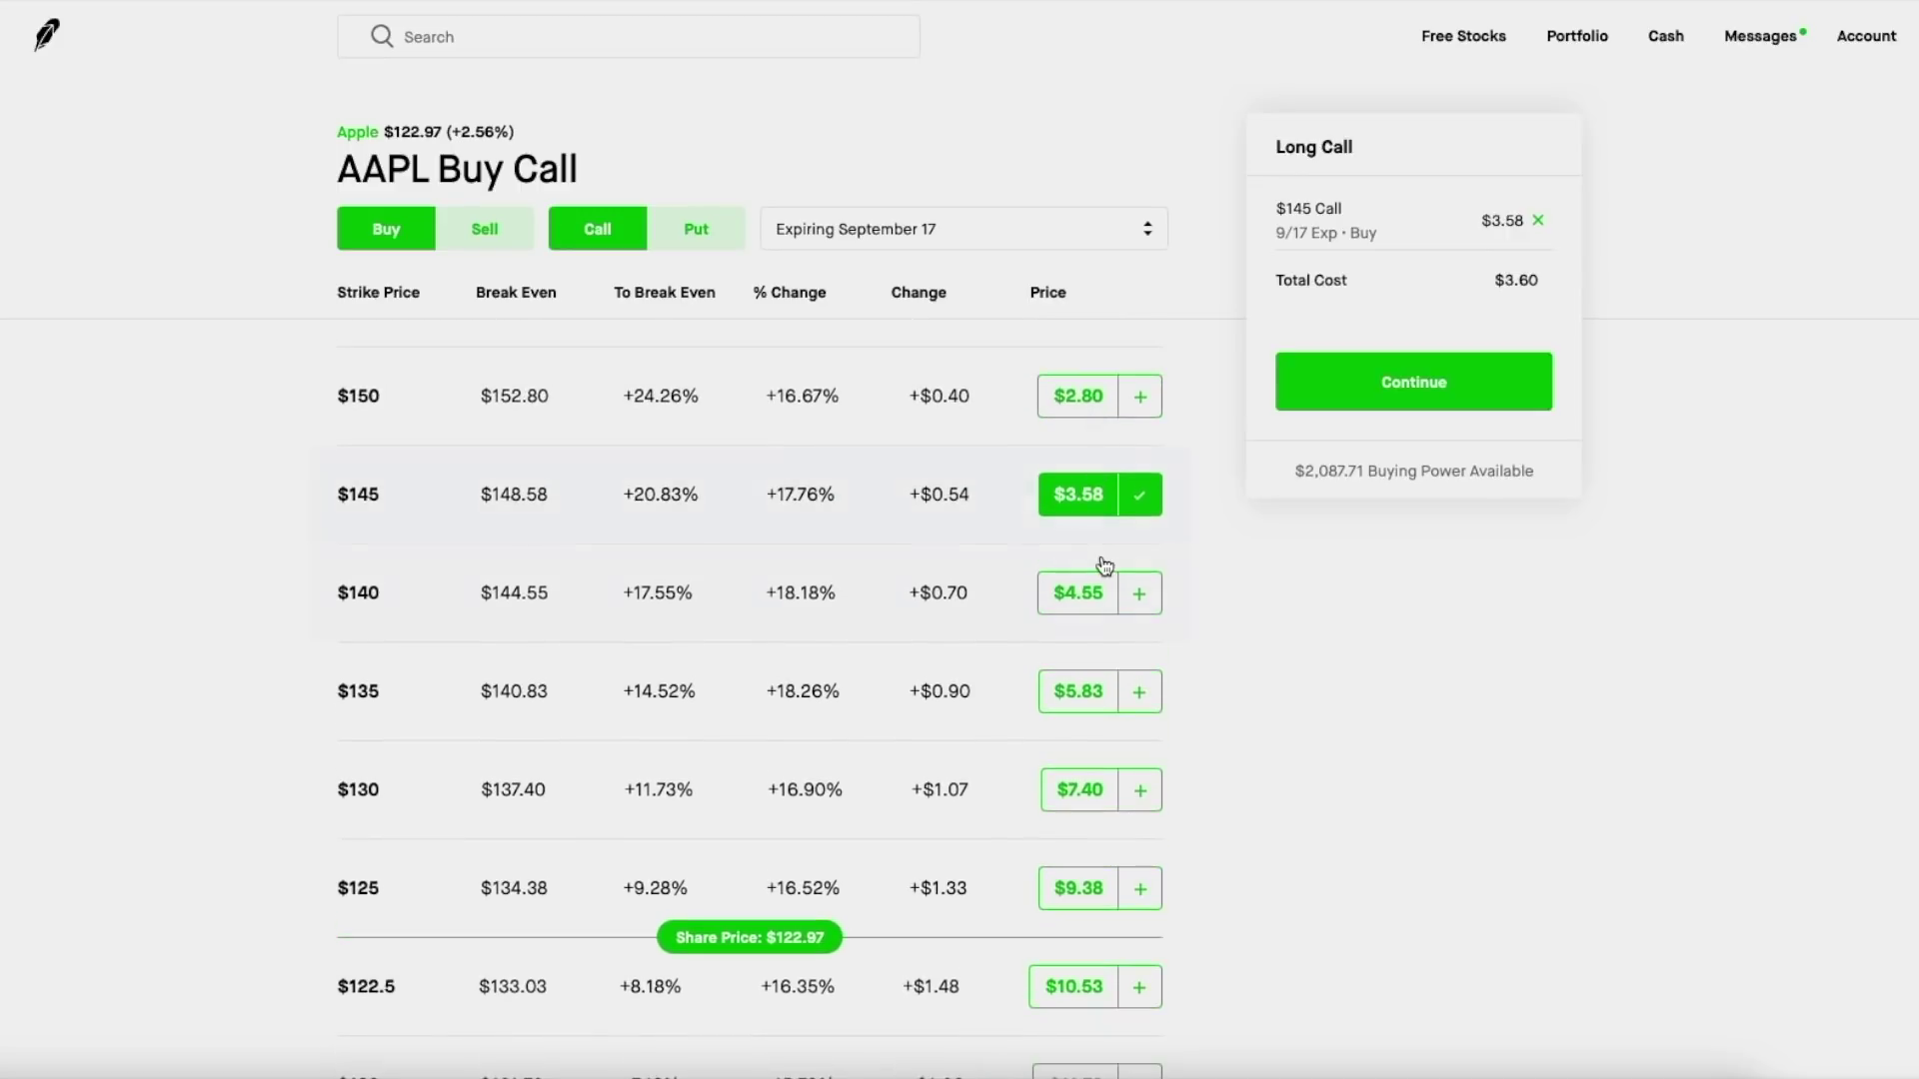
- Expand the $145 call's details, pointing out its 12,447 open interest, then collapse them
click(1017, 531)
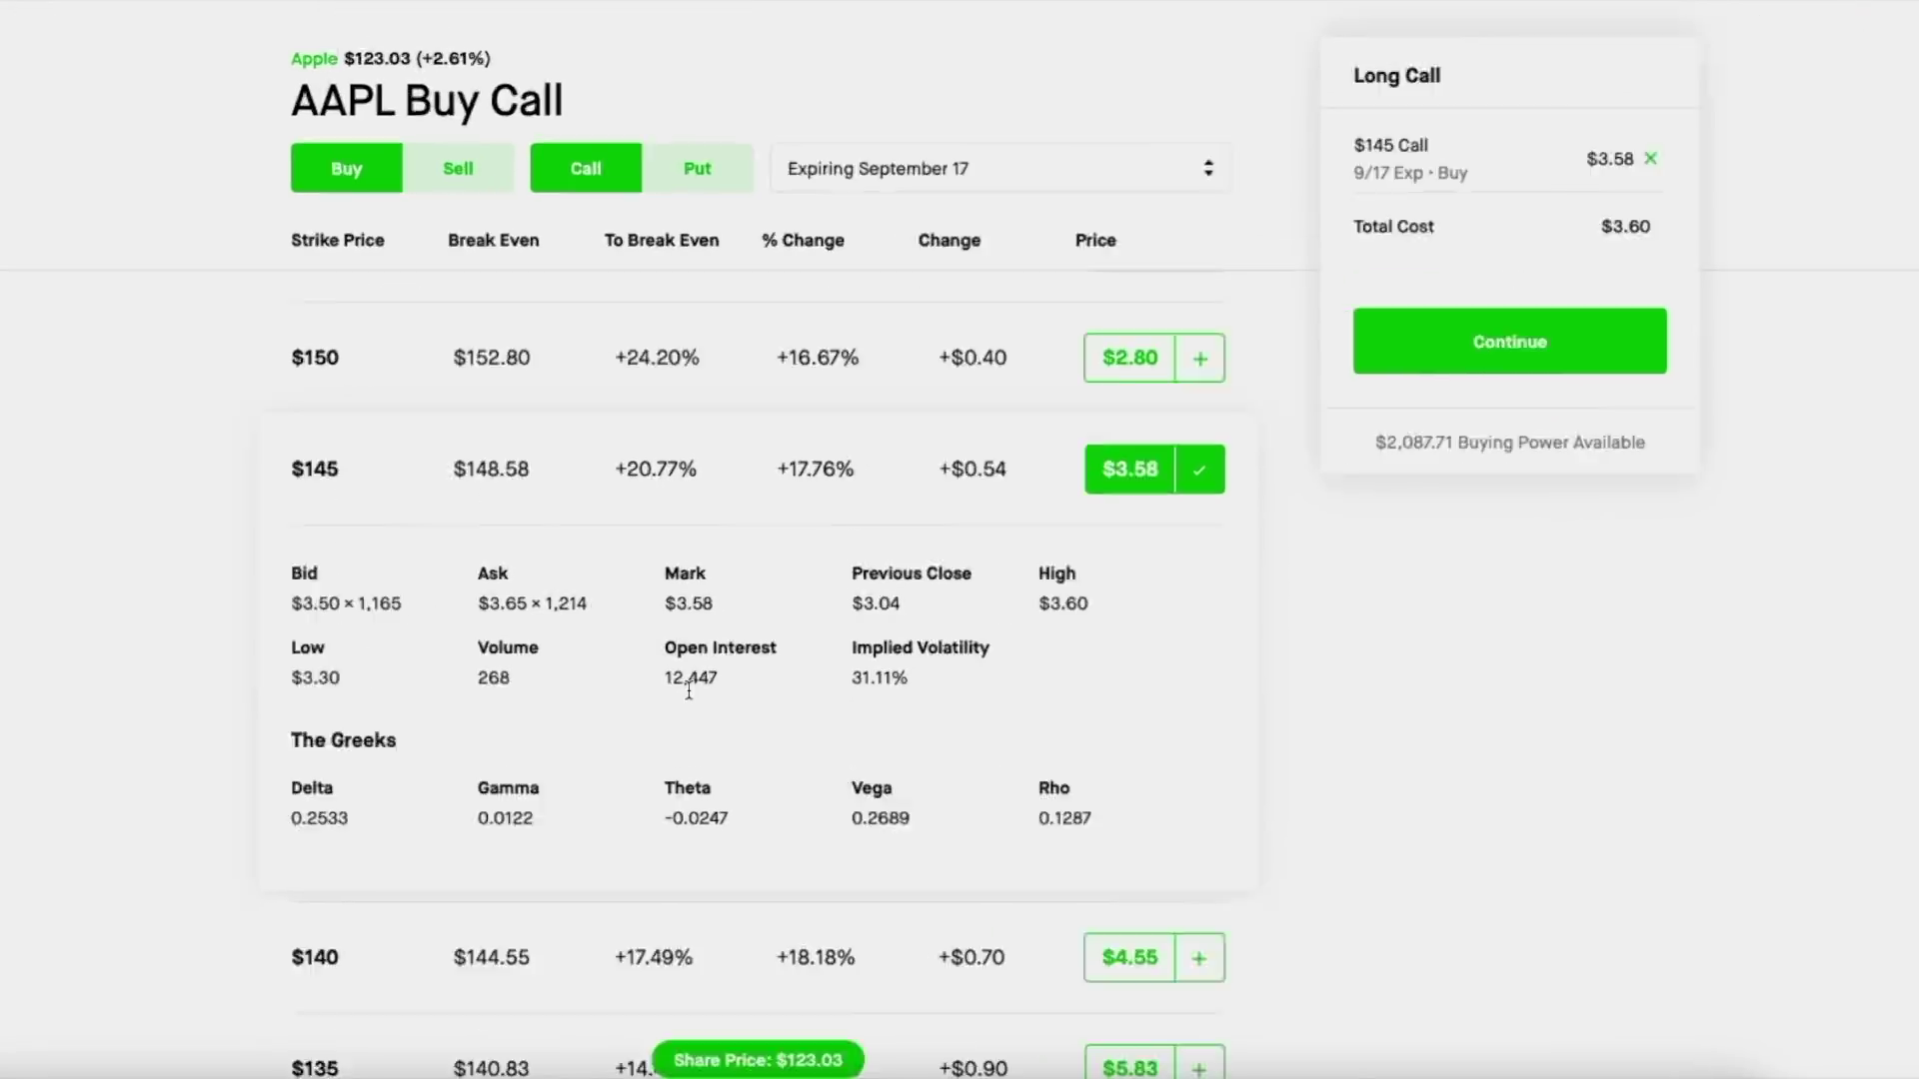
double_click(694, 684)
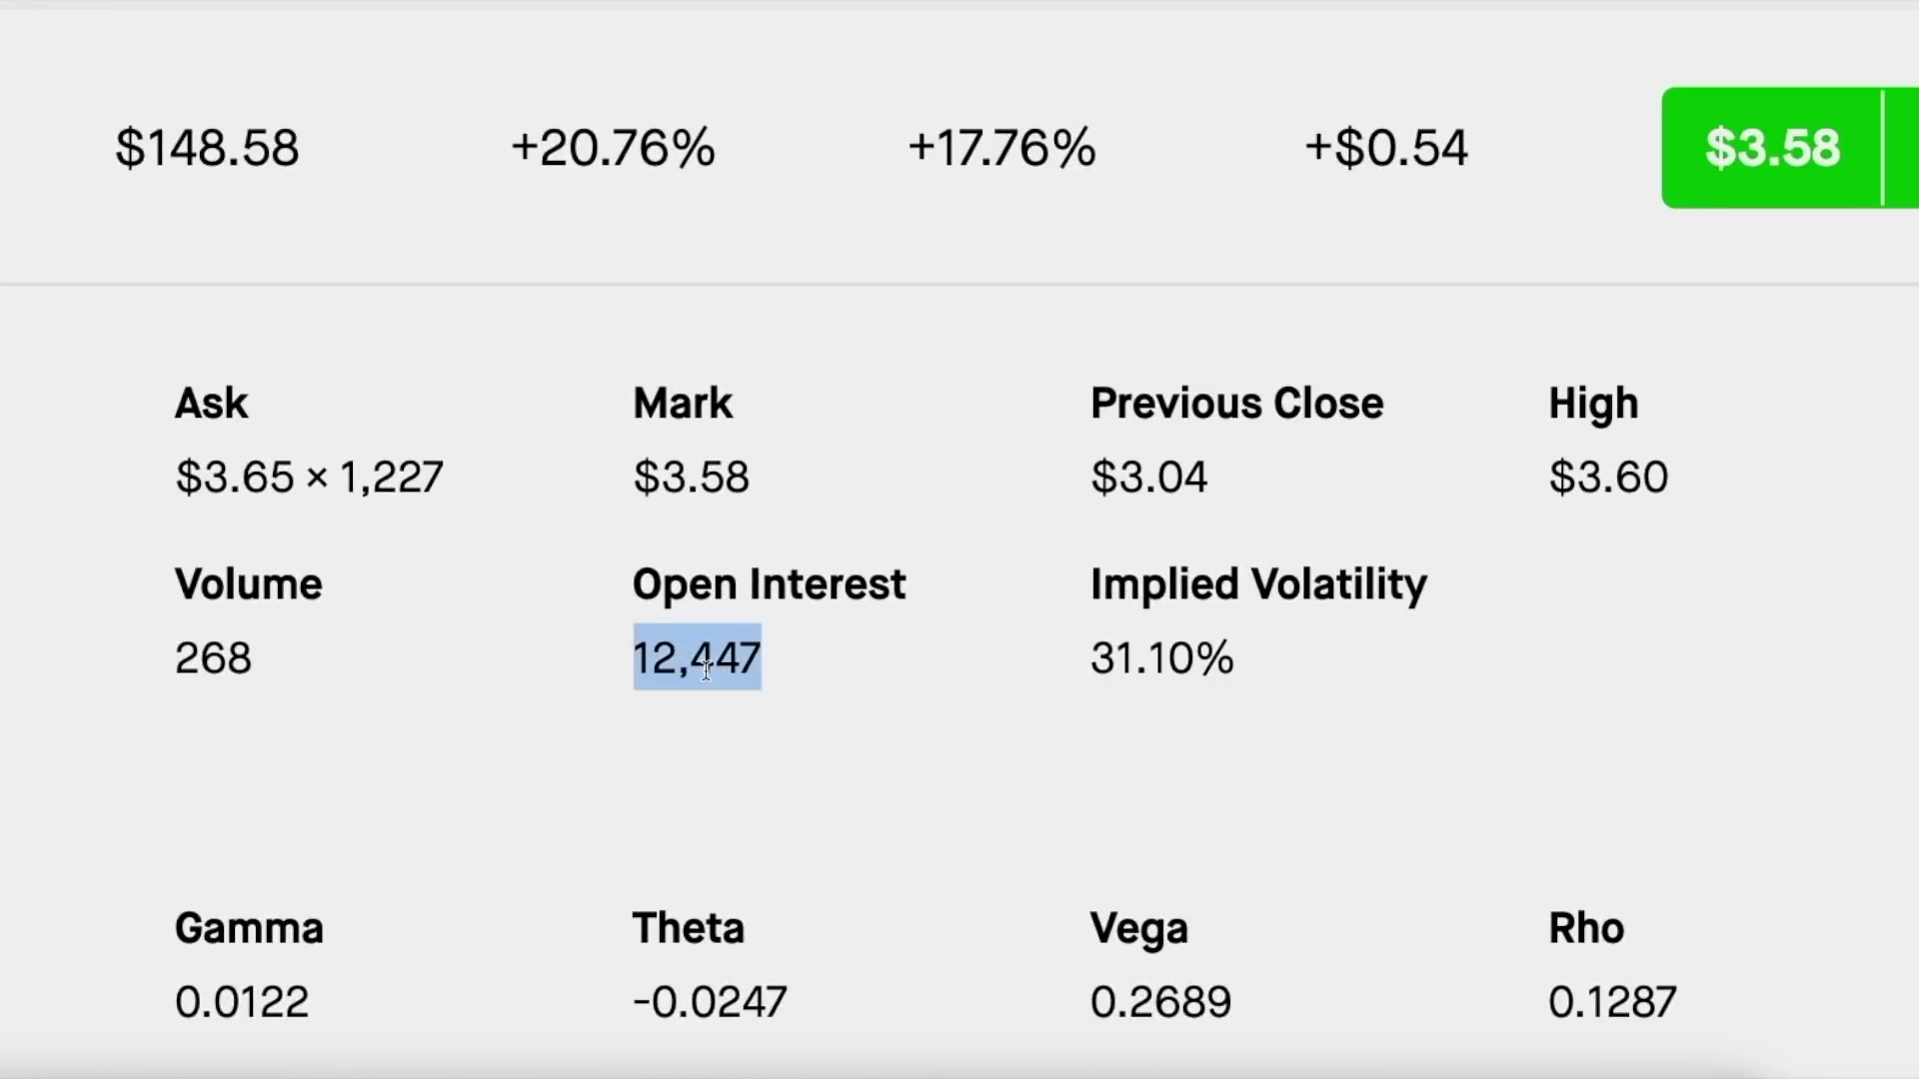
click(733, 751)
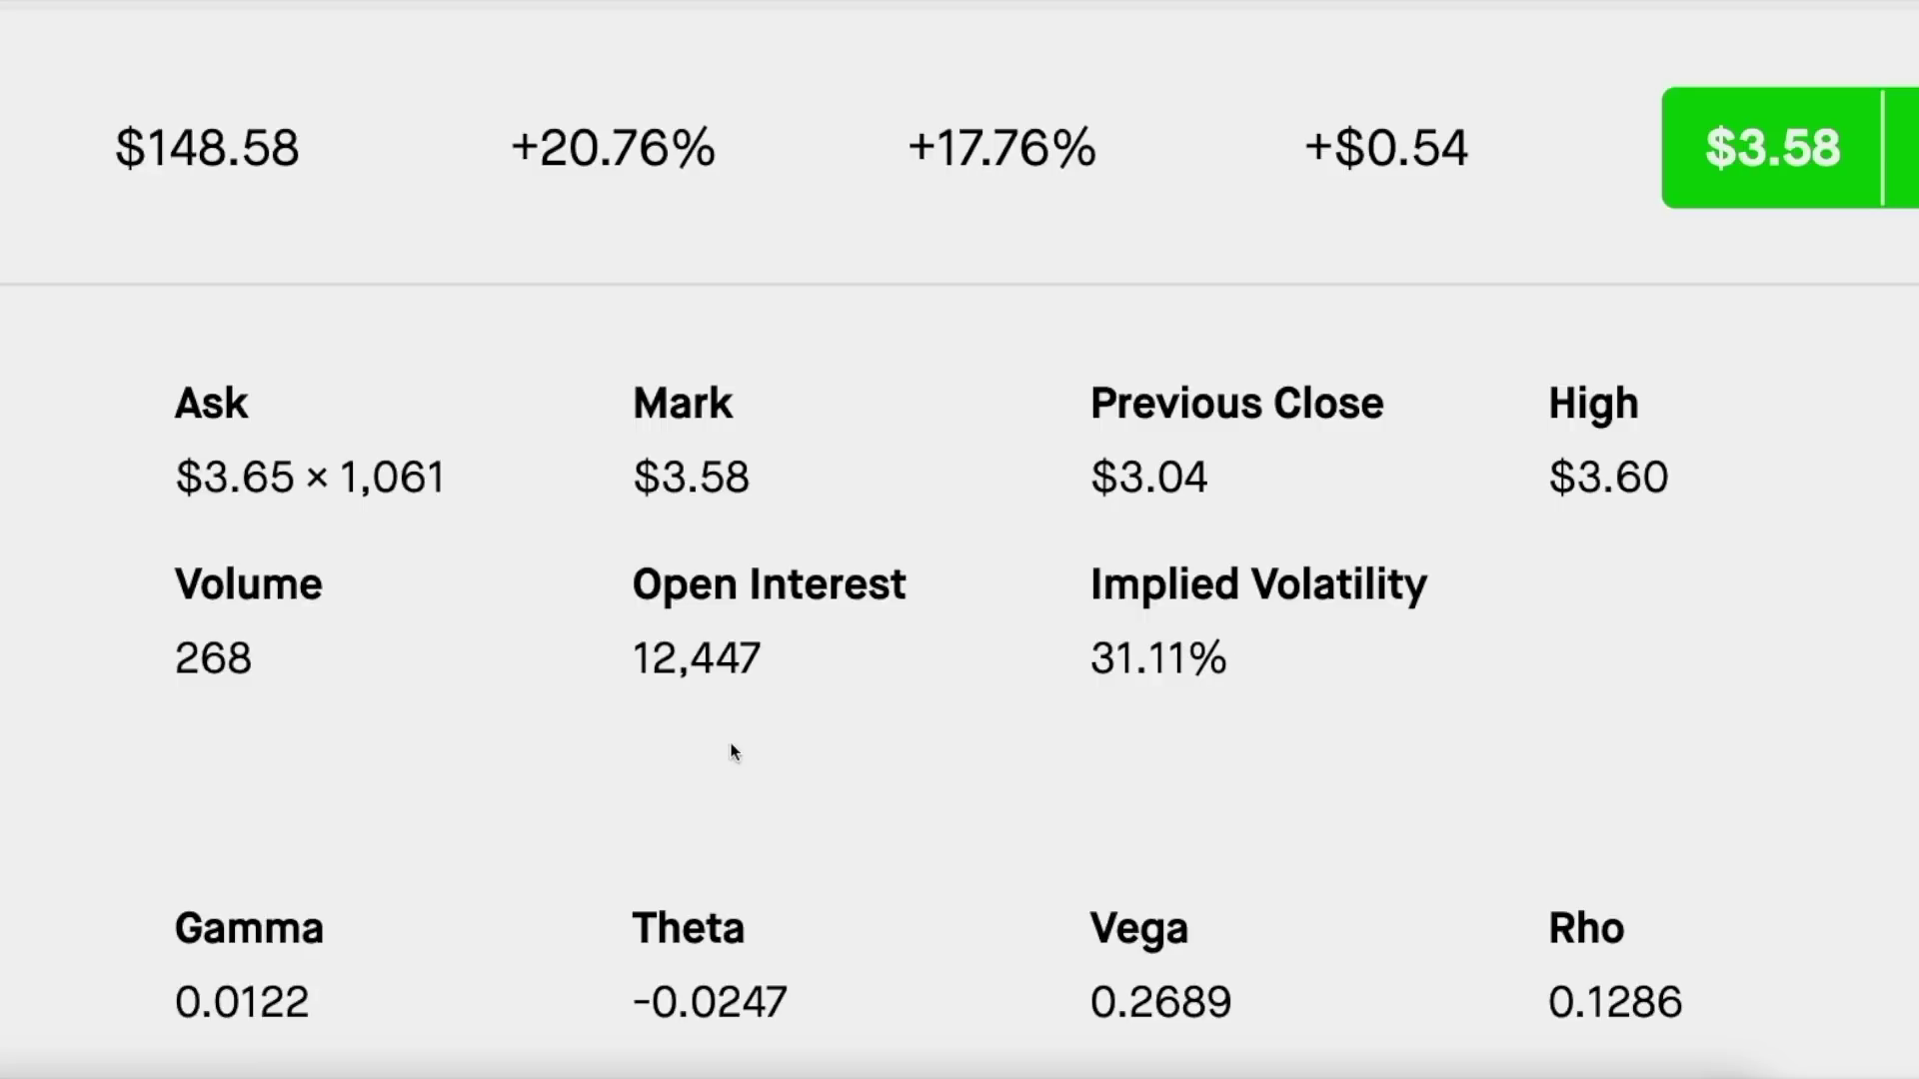
click(1264, 148)
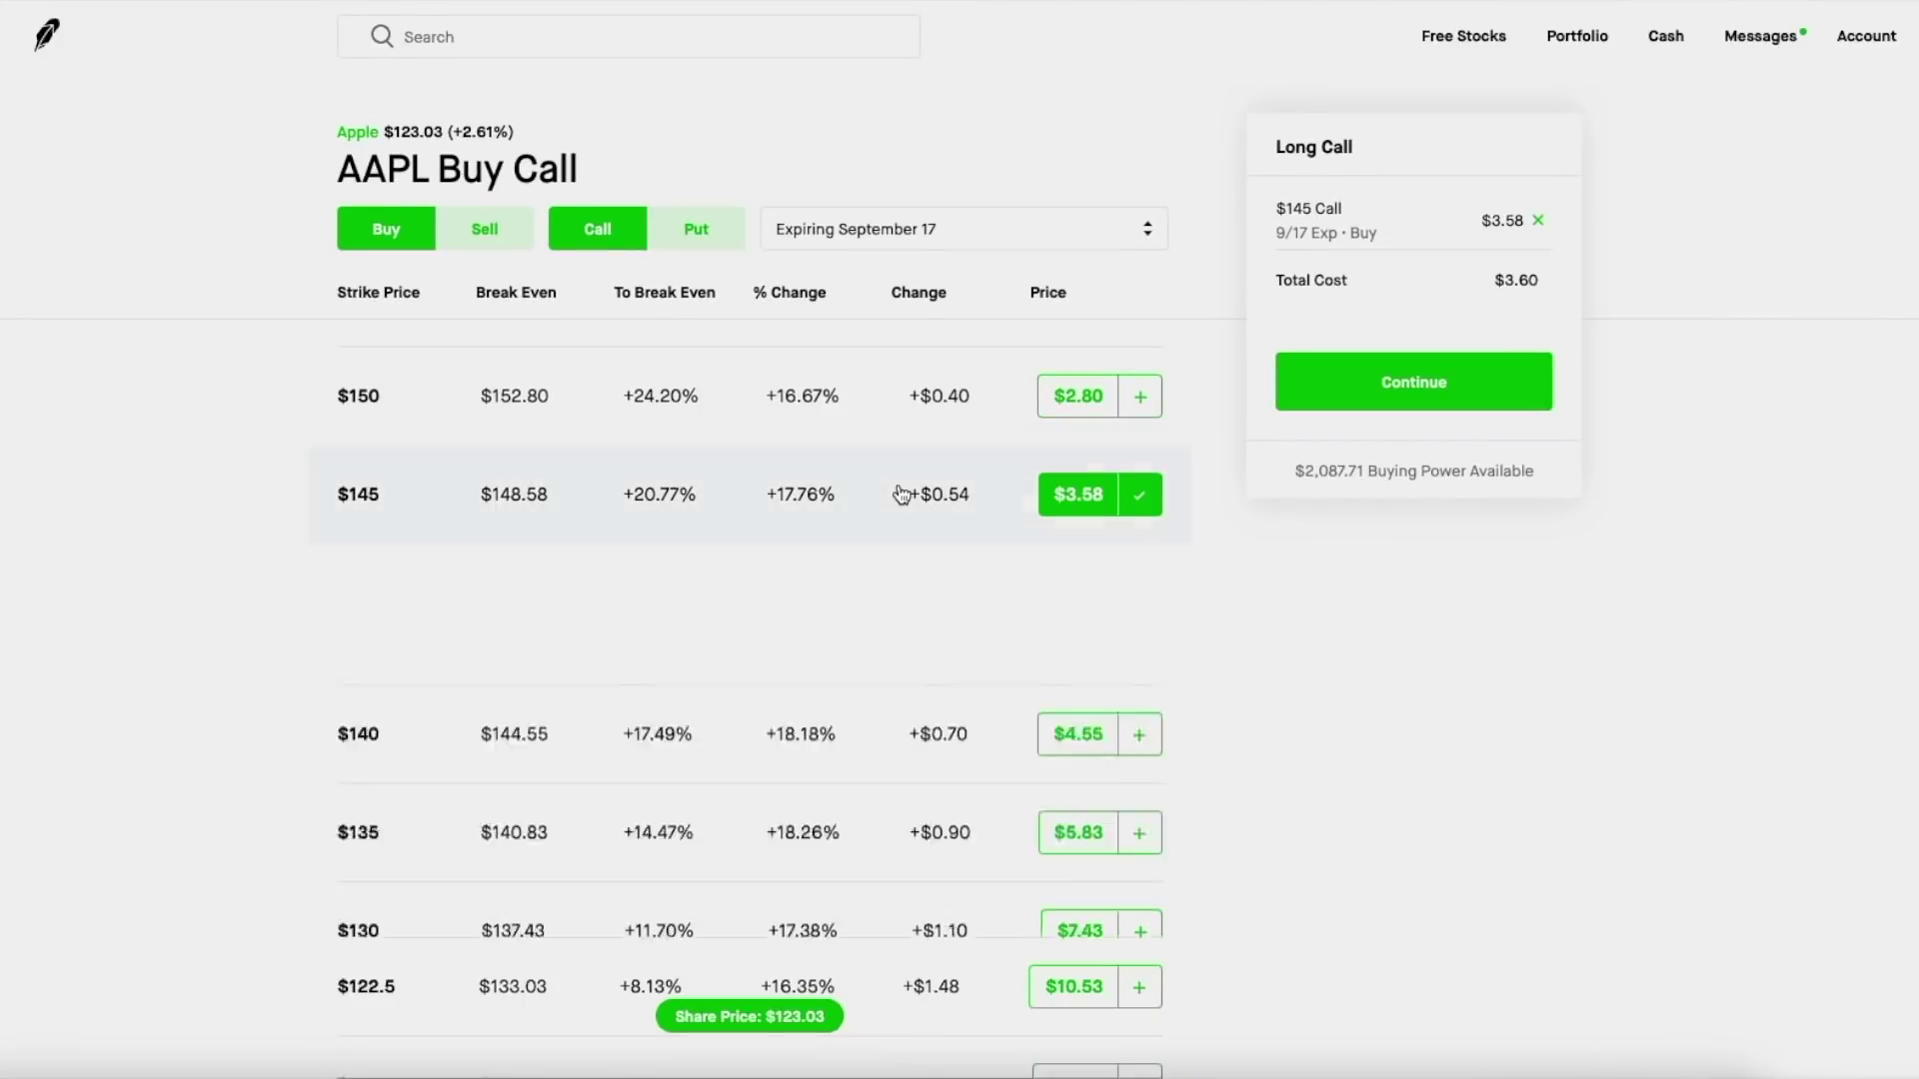
- Drop the $145 call and add the $100 call expiring January 21, 2022
click(1085, 512)
click(1062, 242)
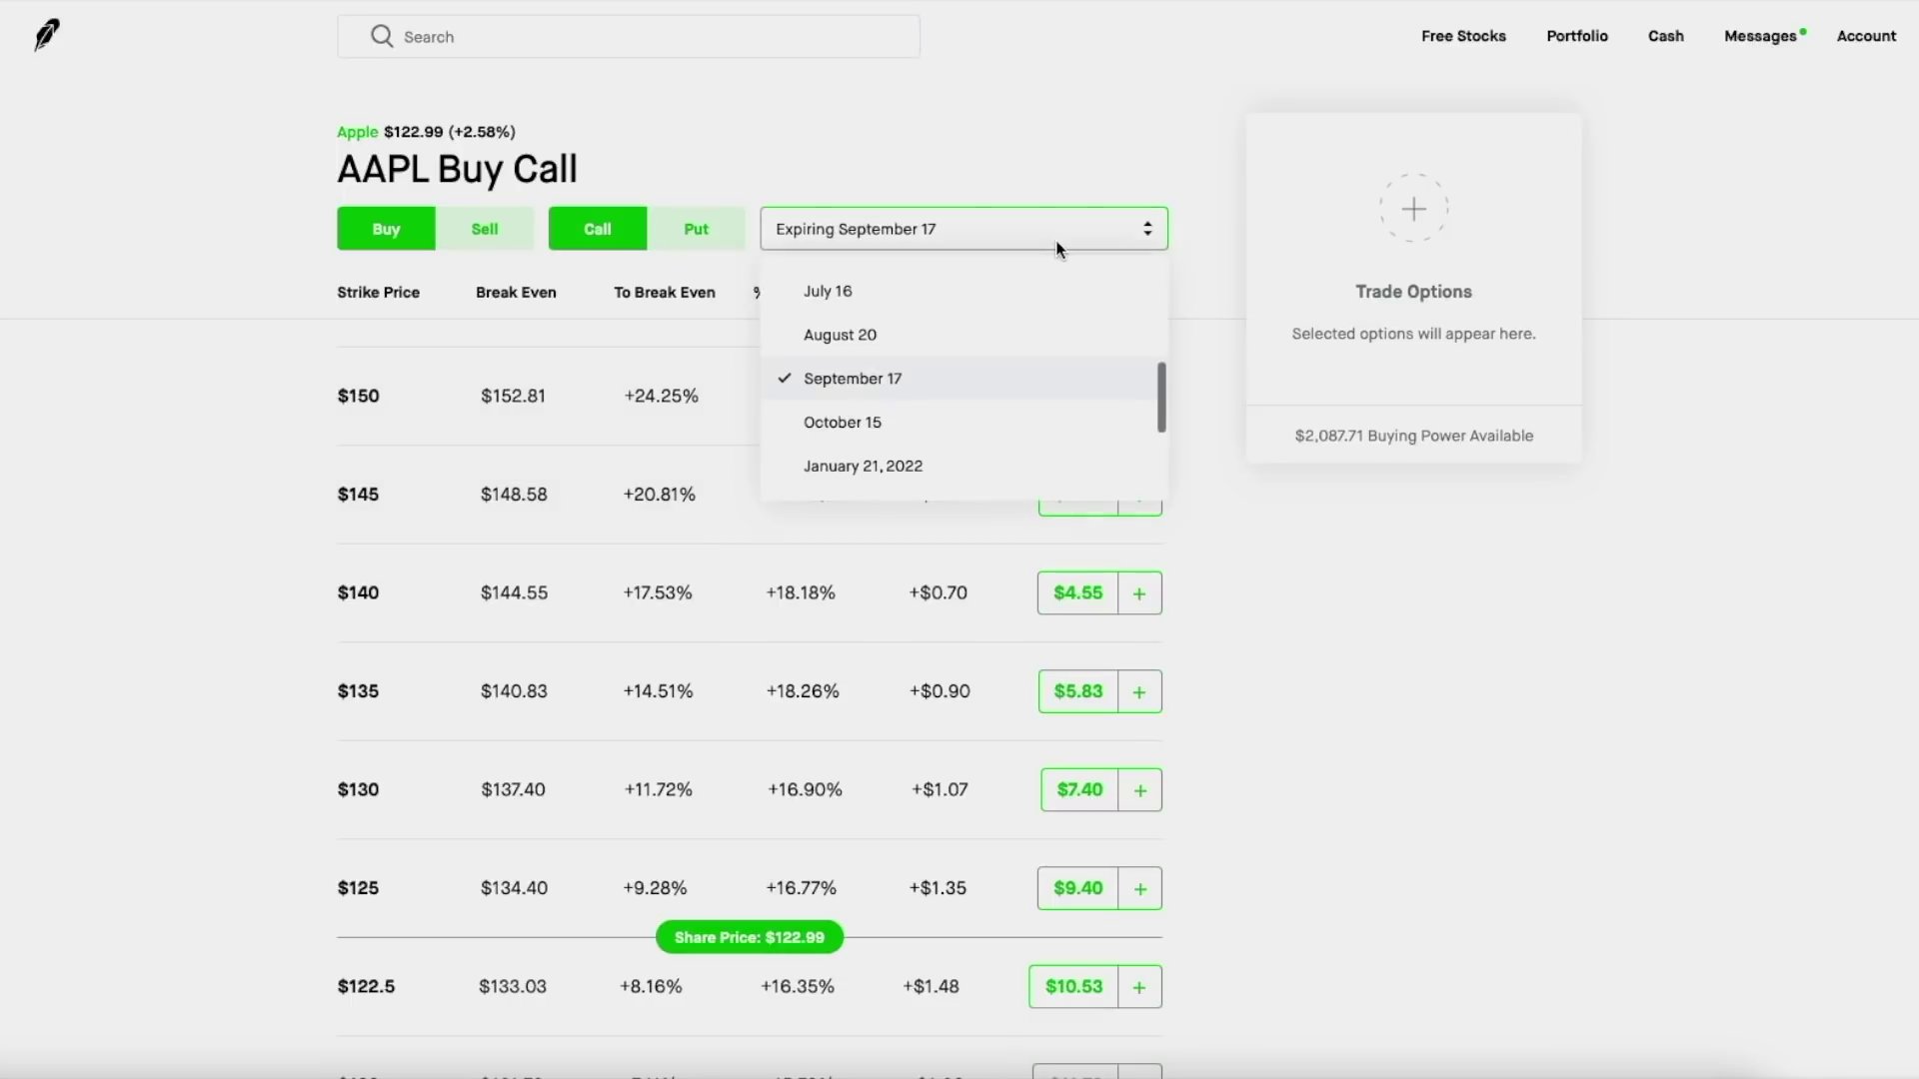
click(1011, 451)
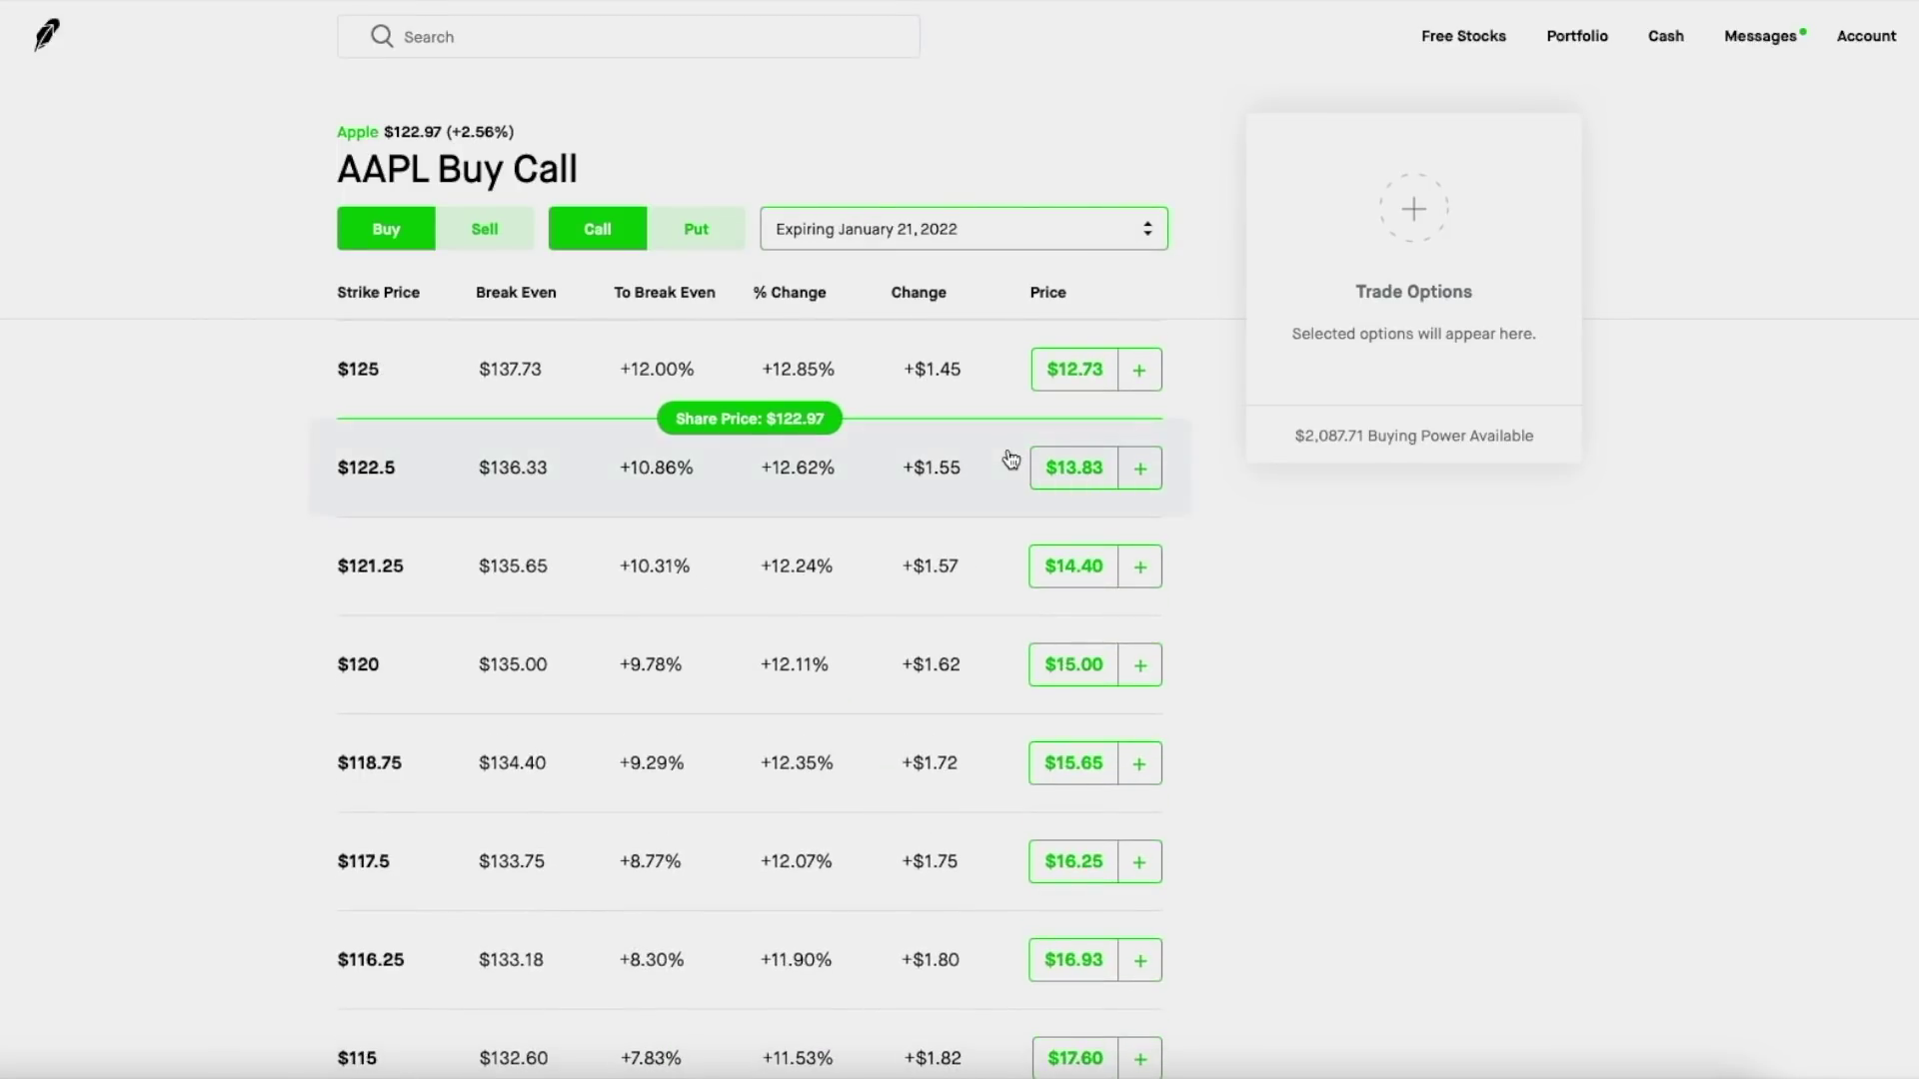
scroll(1006, 698, down, 6)
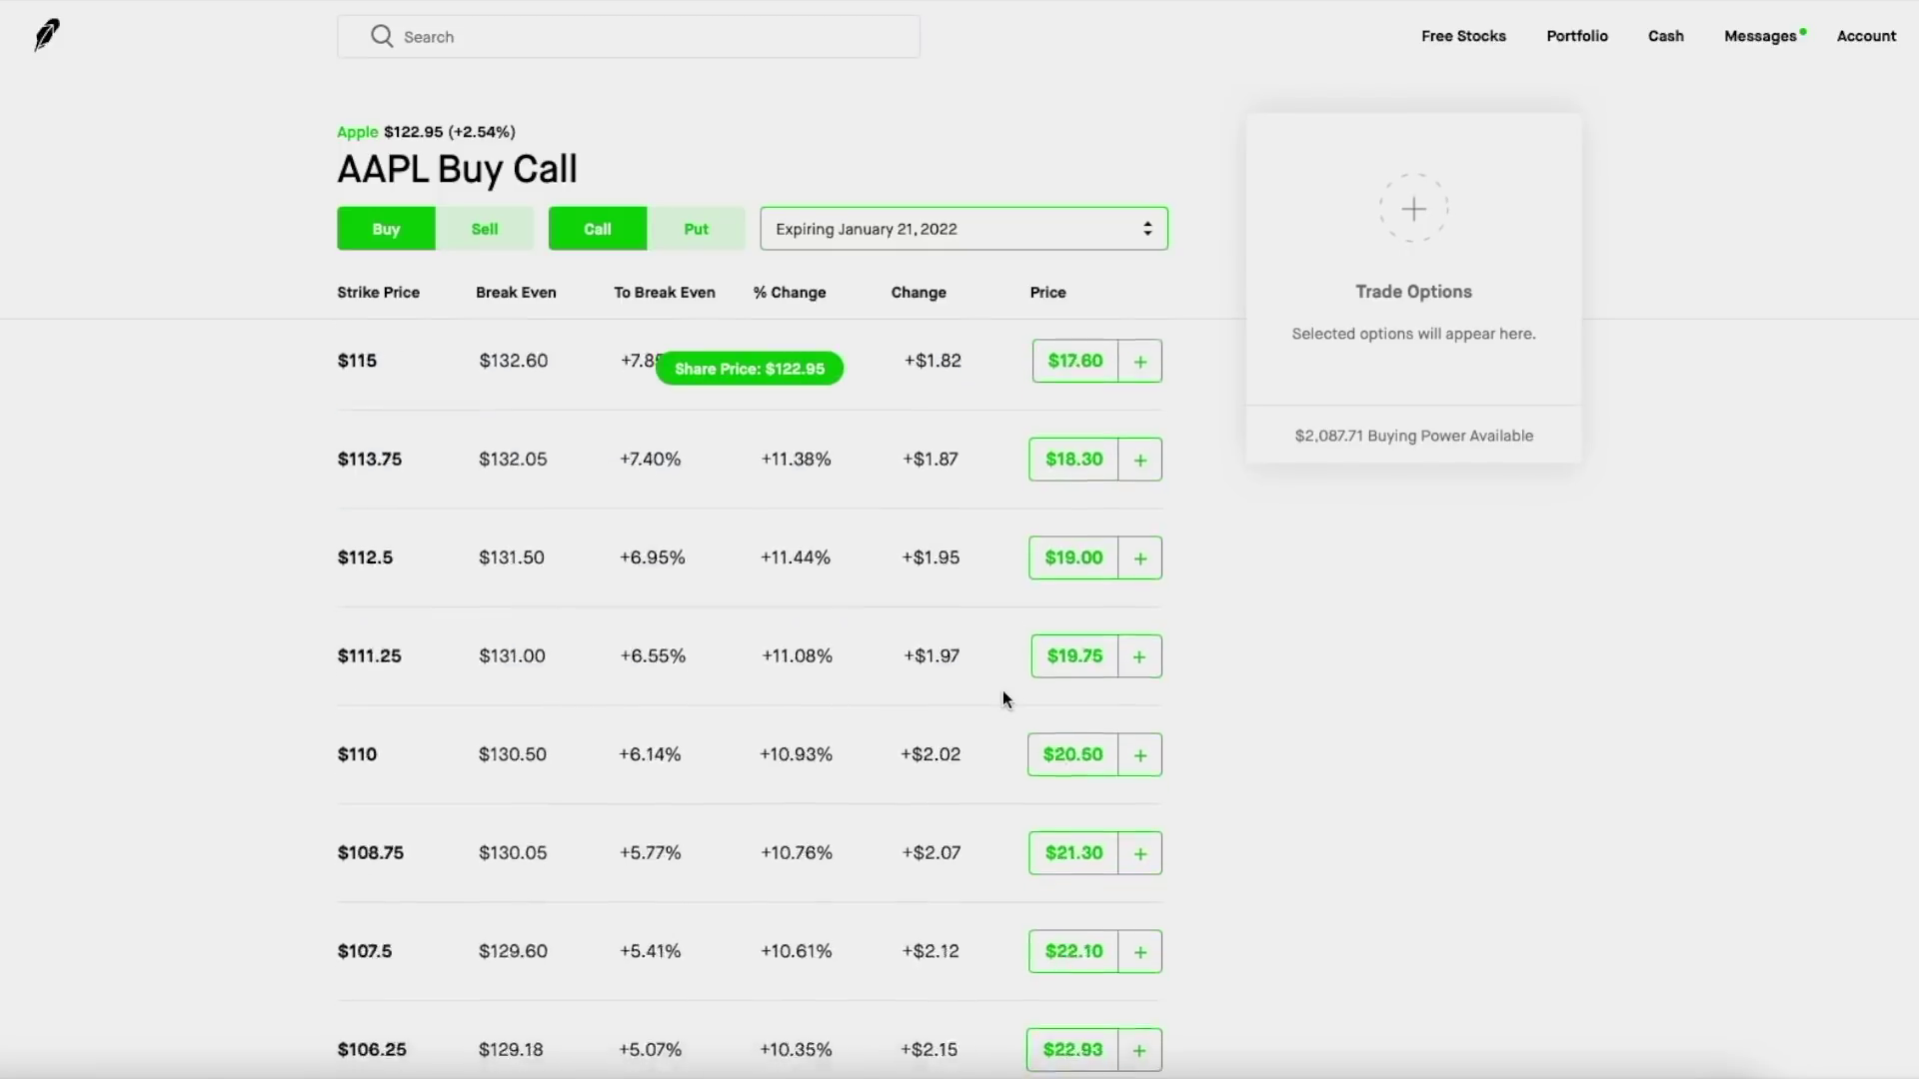
scroll(1003, 697, down, 6)
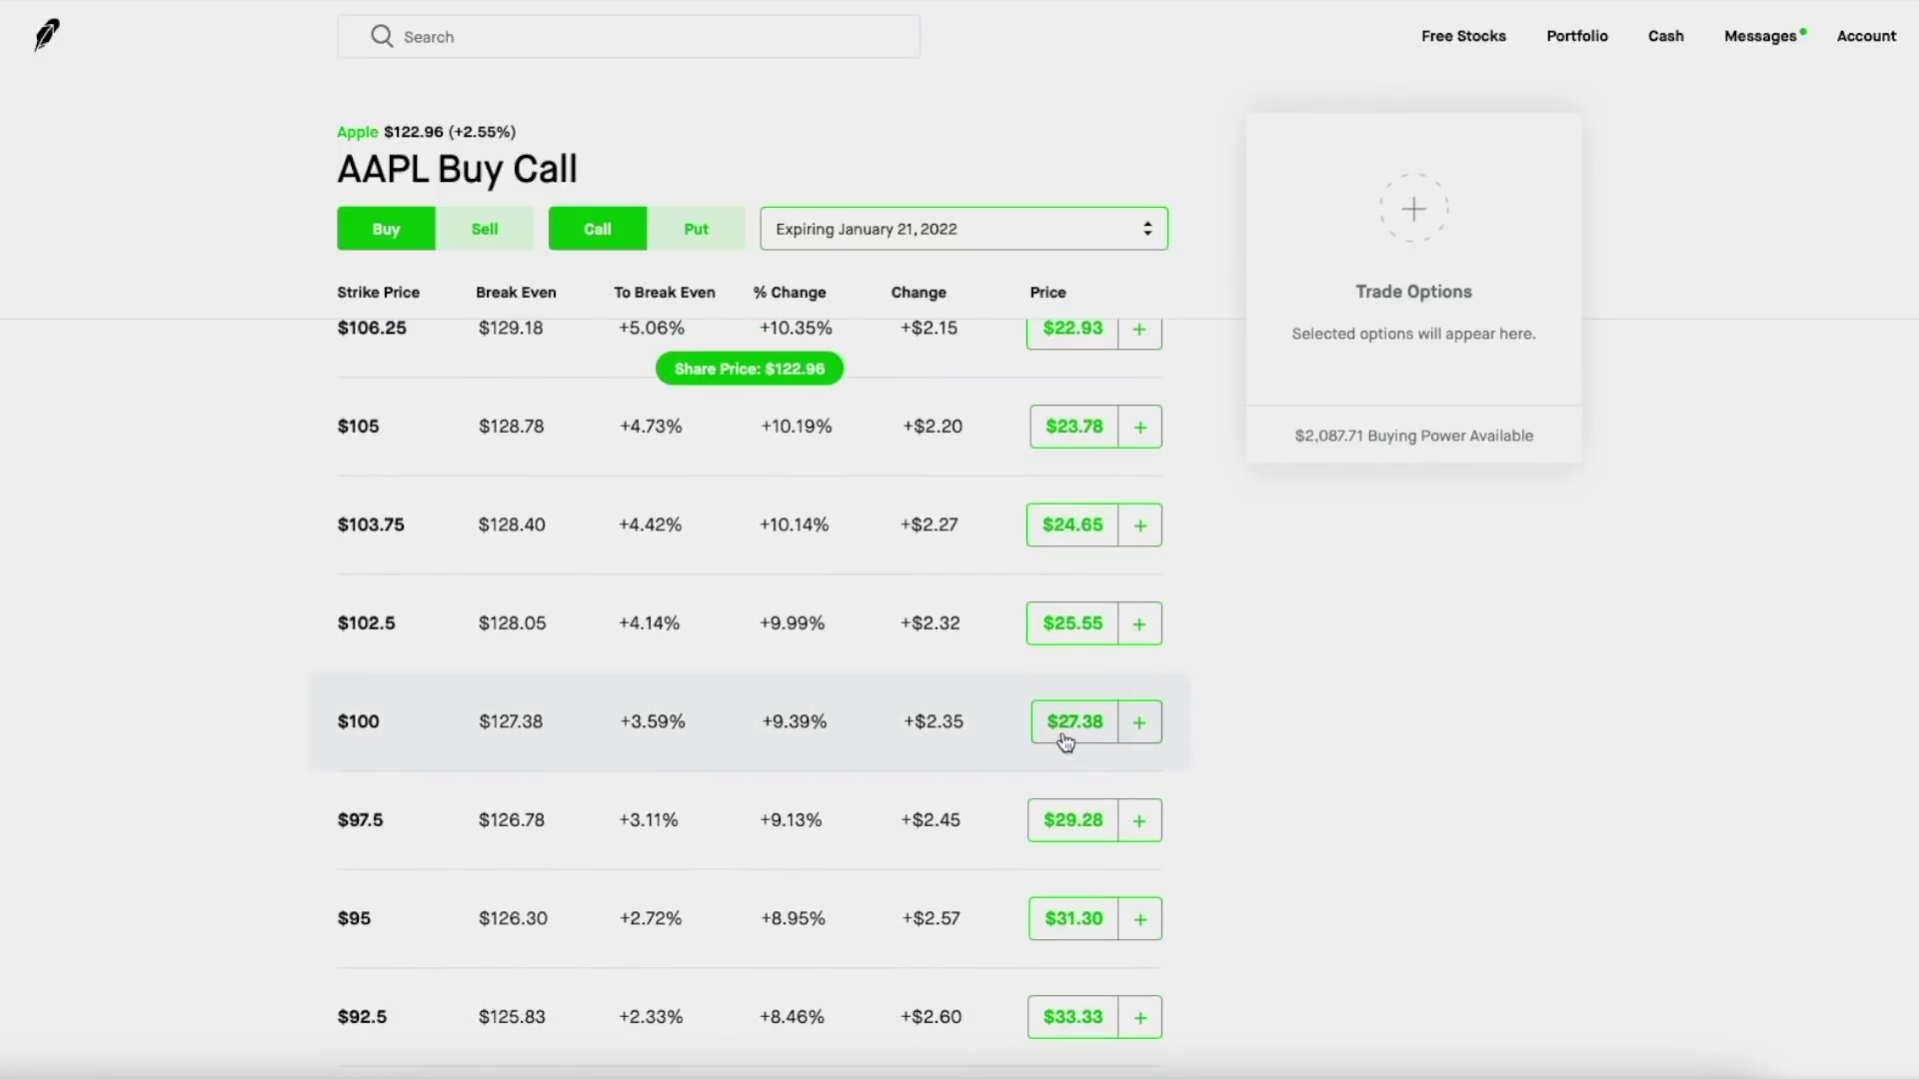
click(1066, 735)
- Review the $100 call's details and Delta, keeping it in the order
scroll(1063, 750, down, 1)
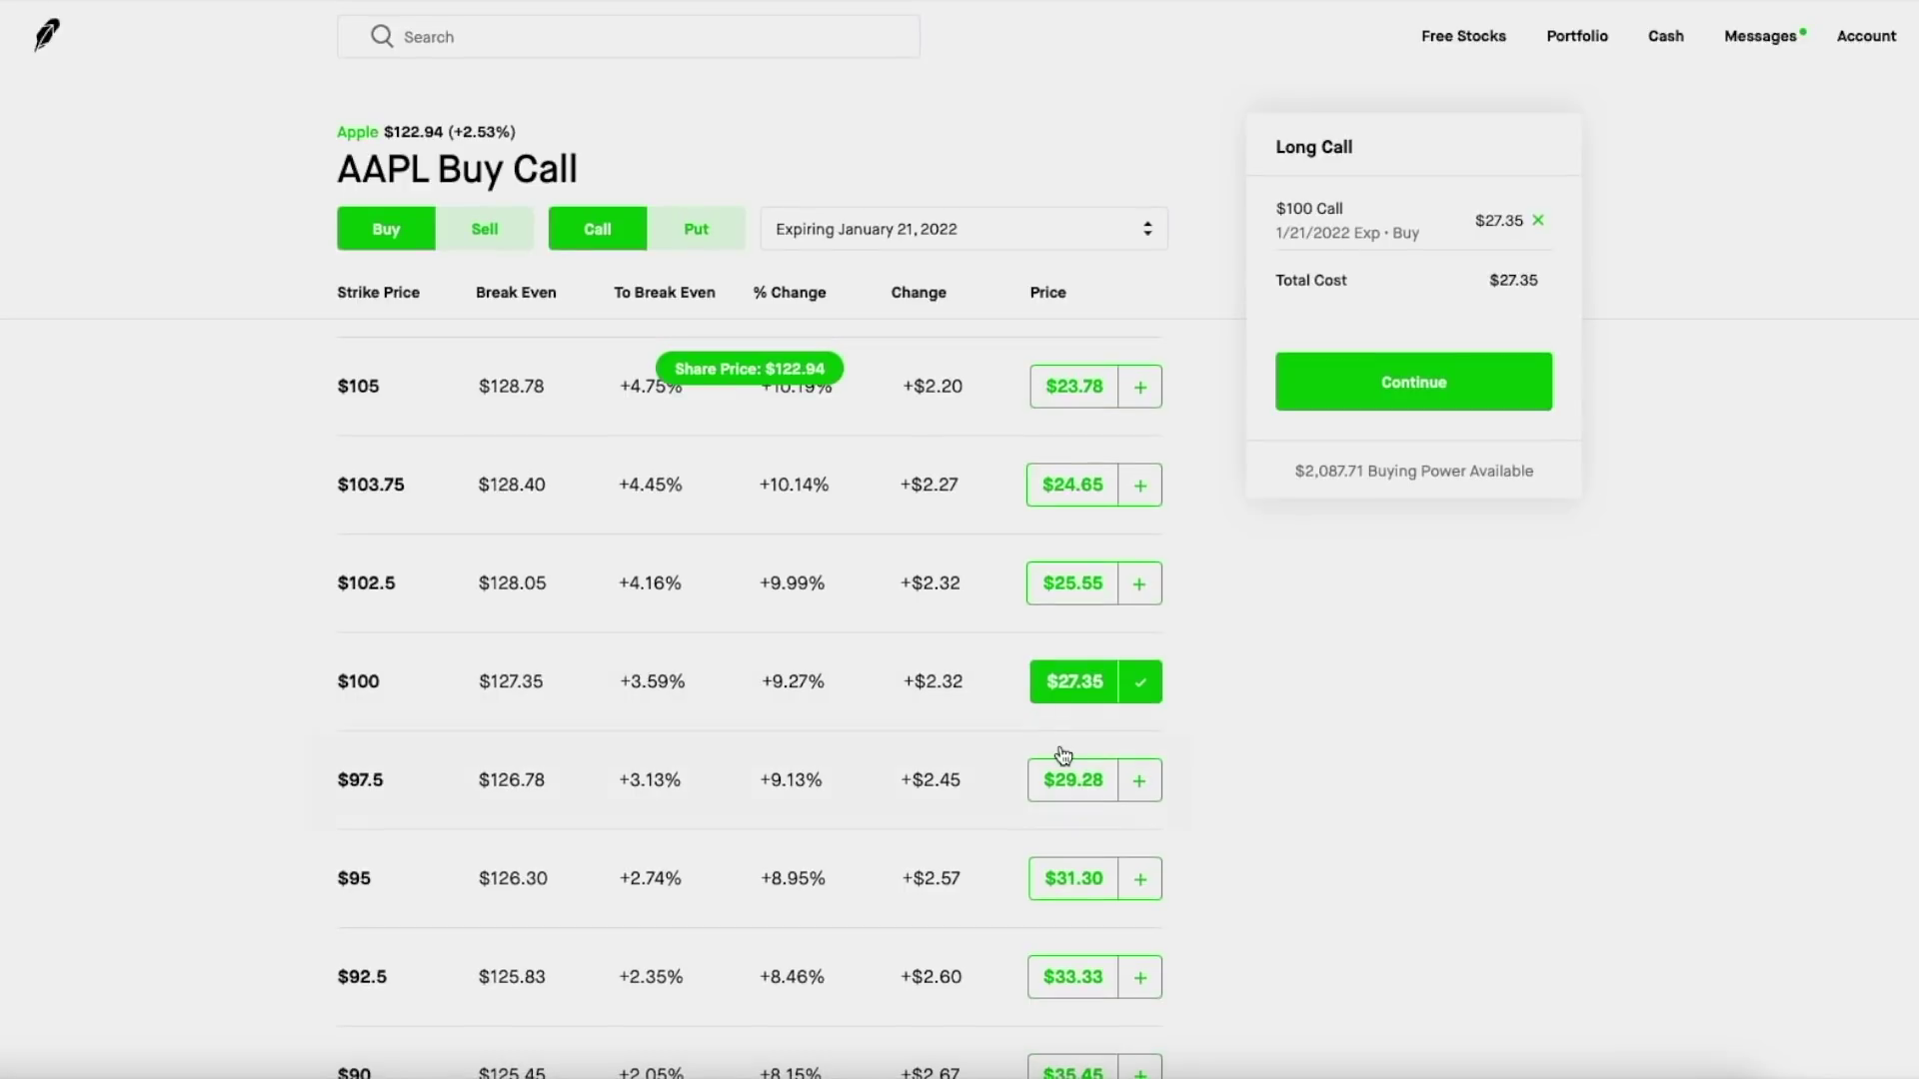
click(888, 690)
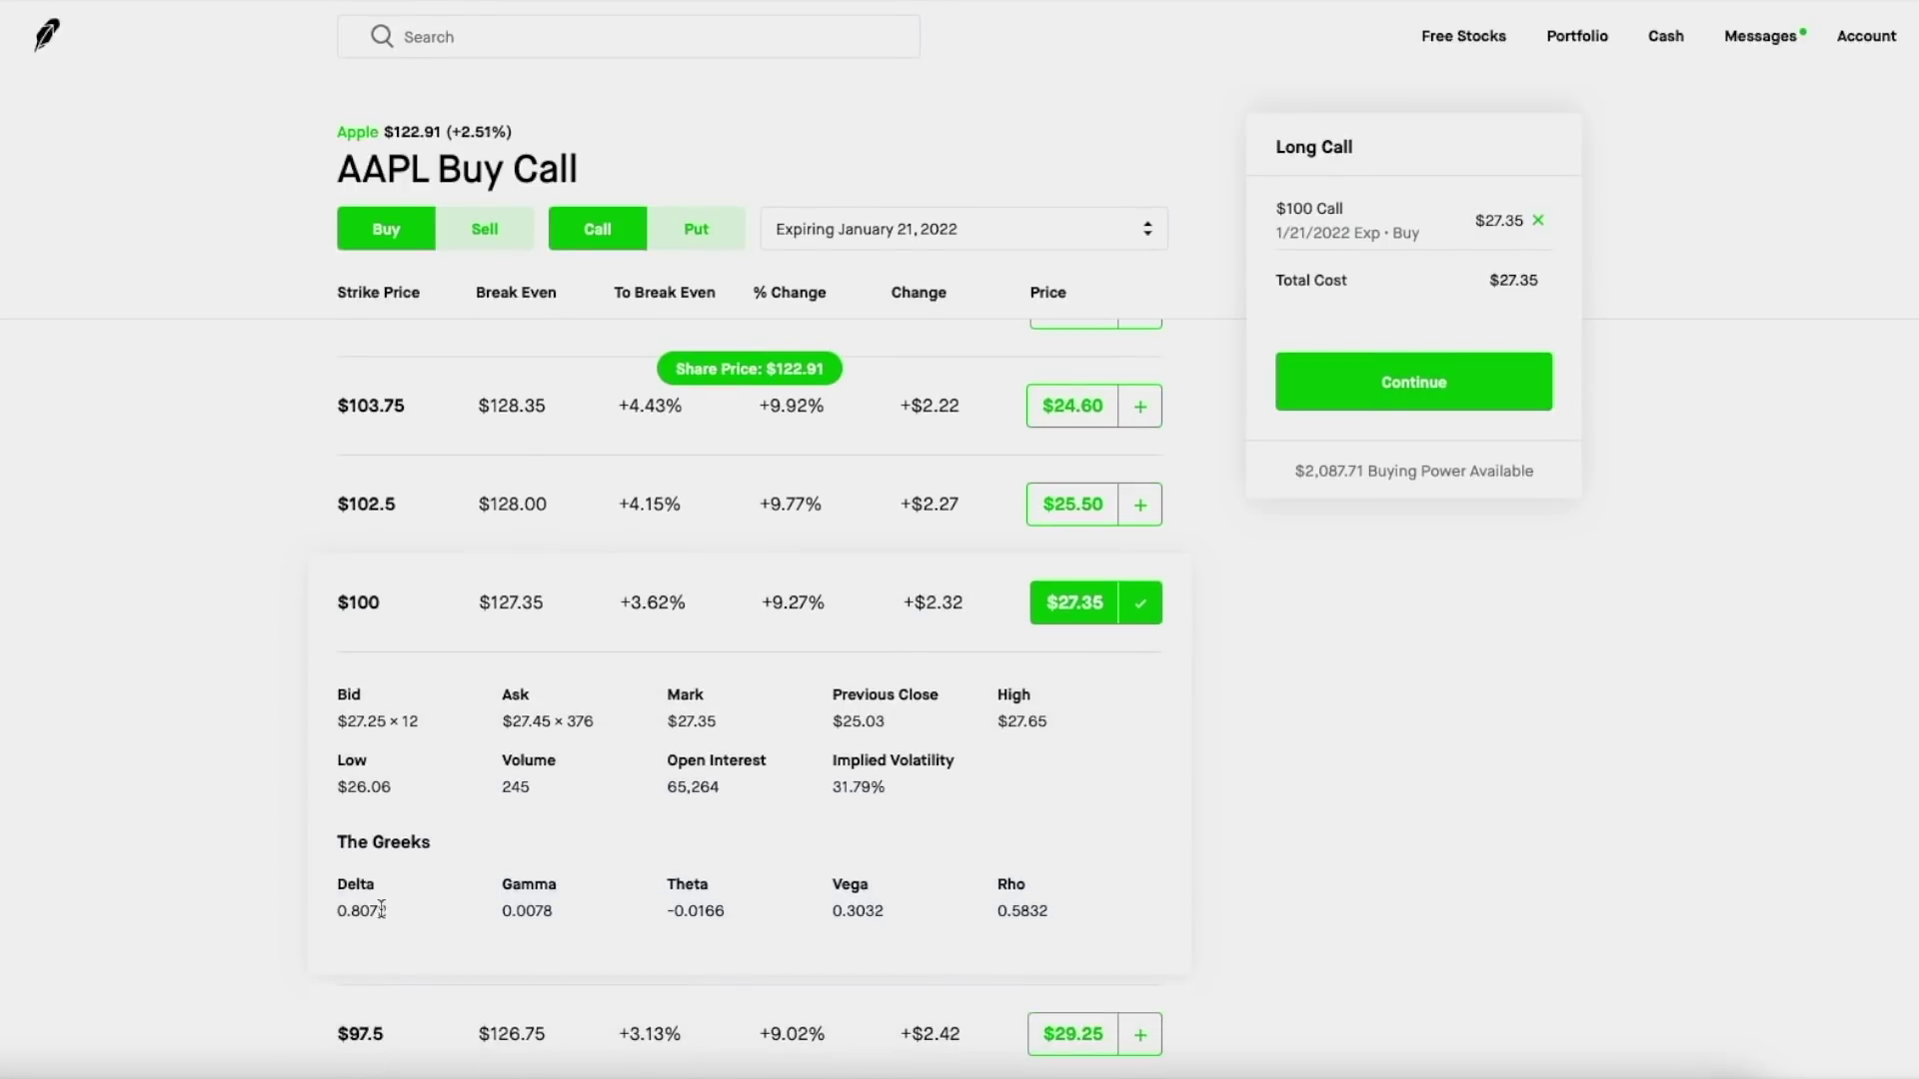
double_click(381, 910)
click(417, 915)
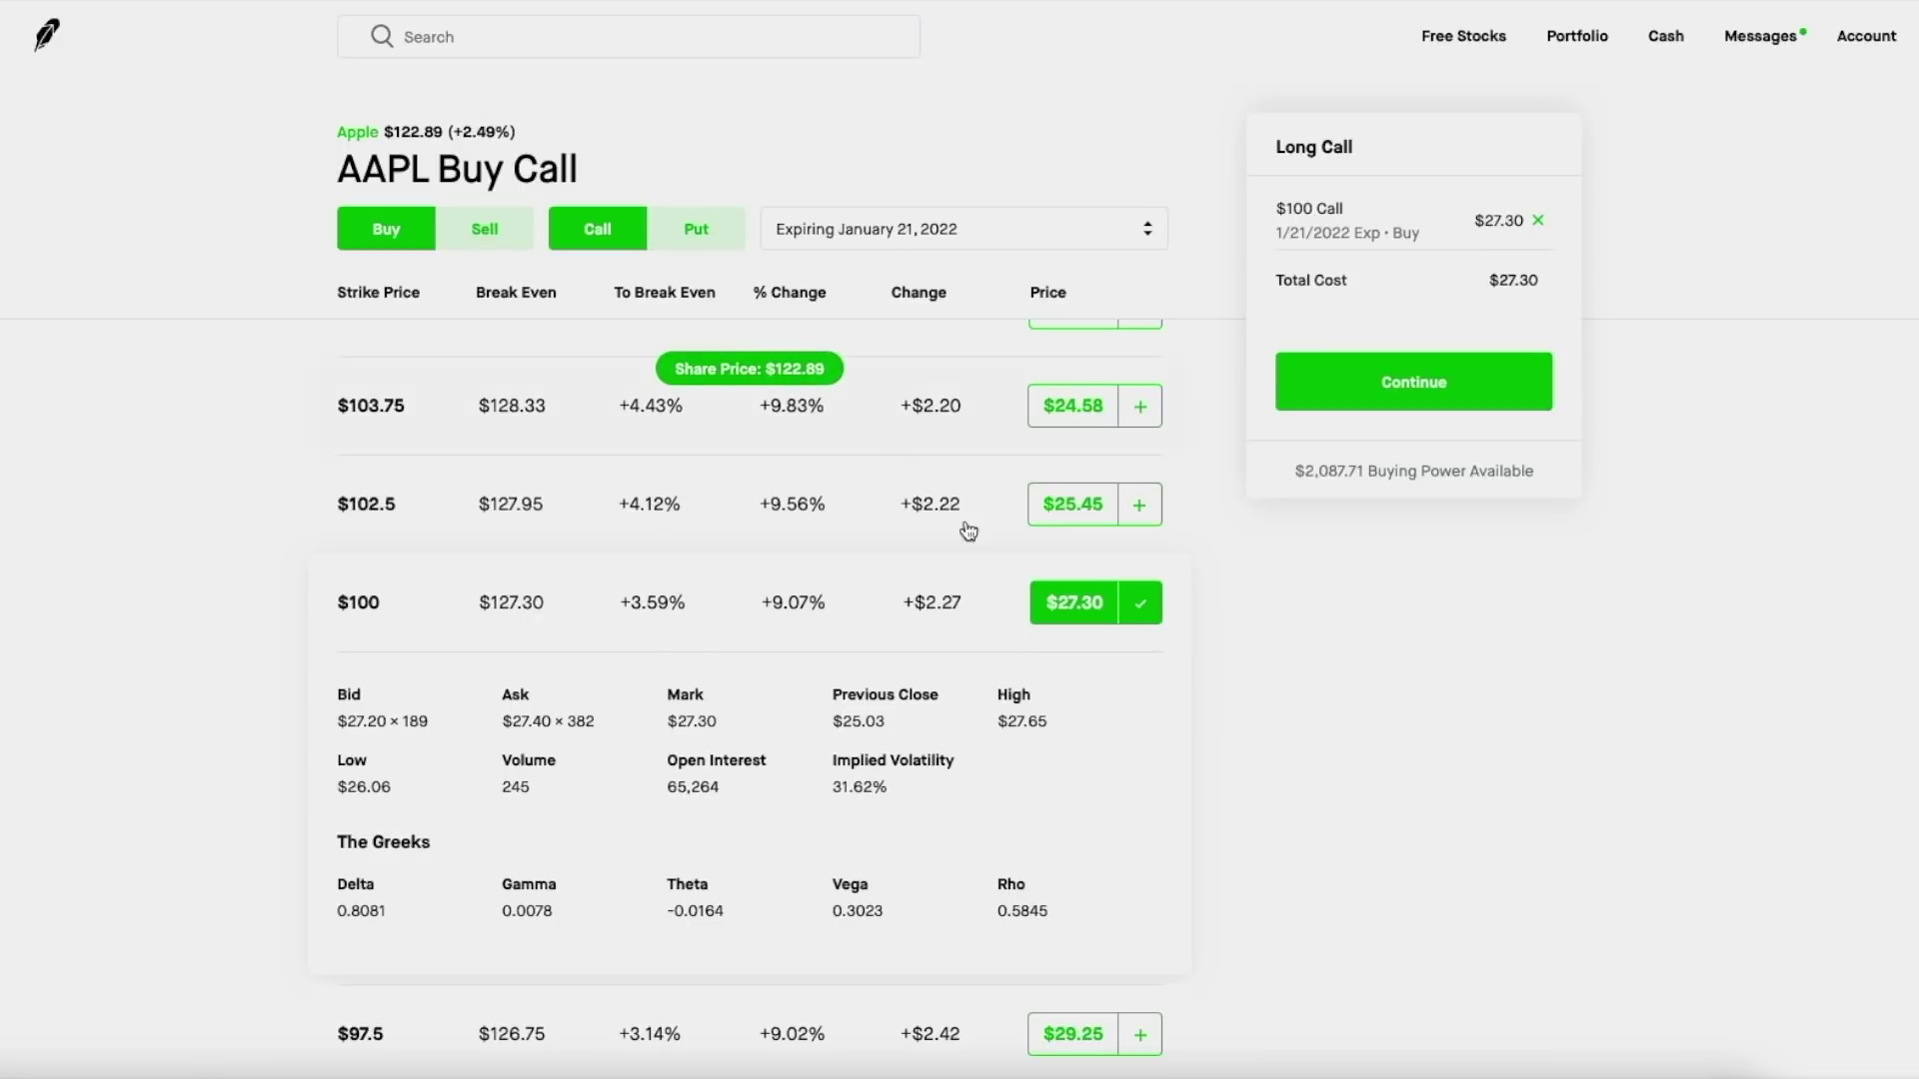
click(1058, 605)
click(1057, 606)
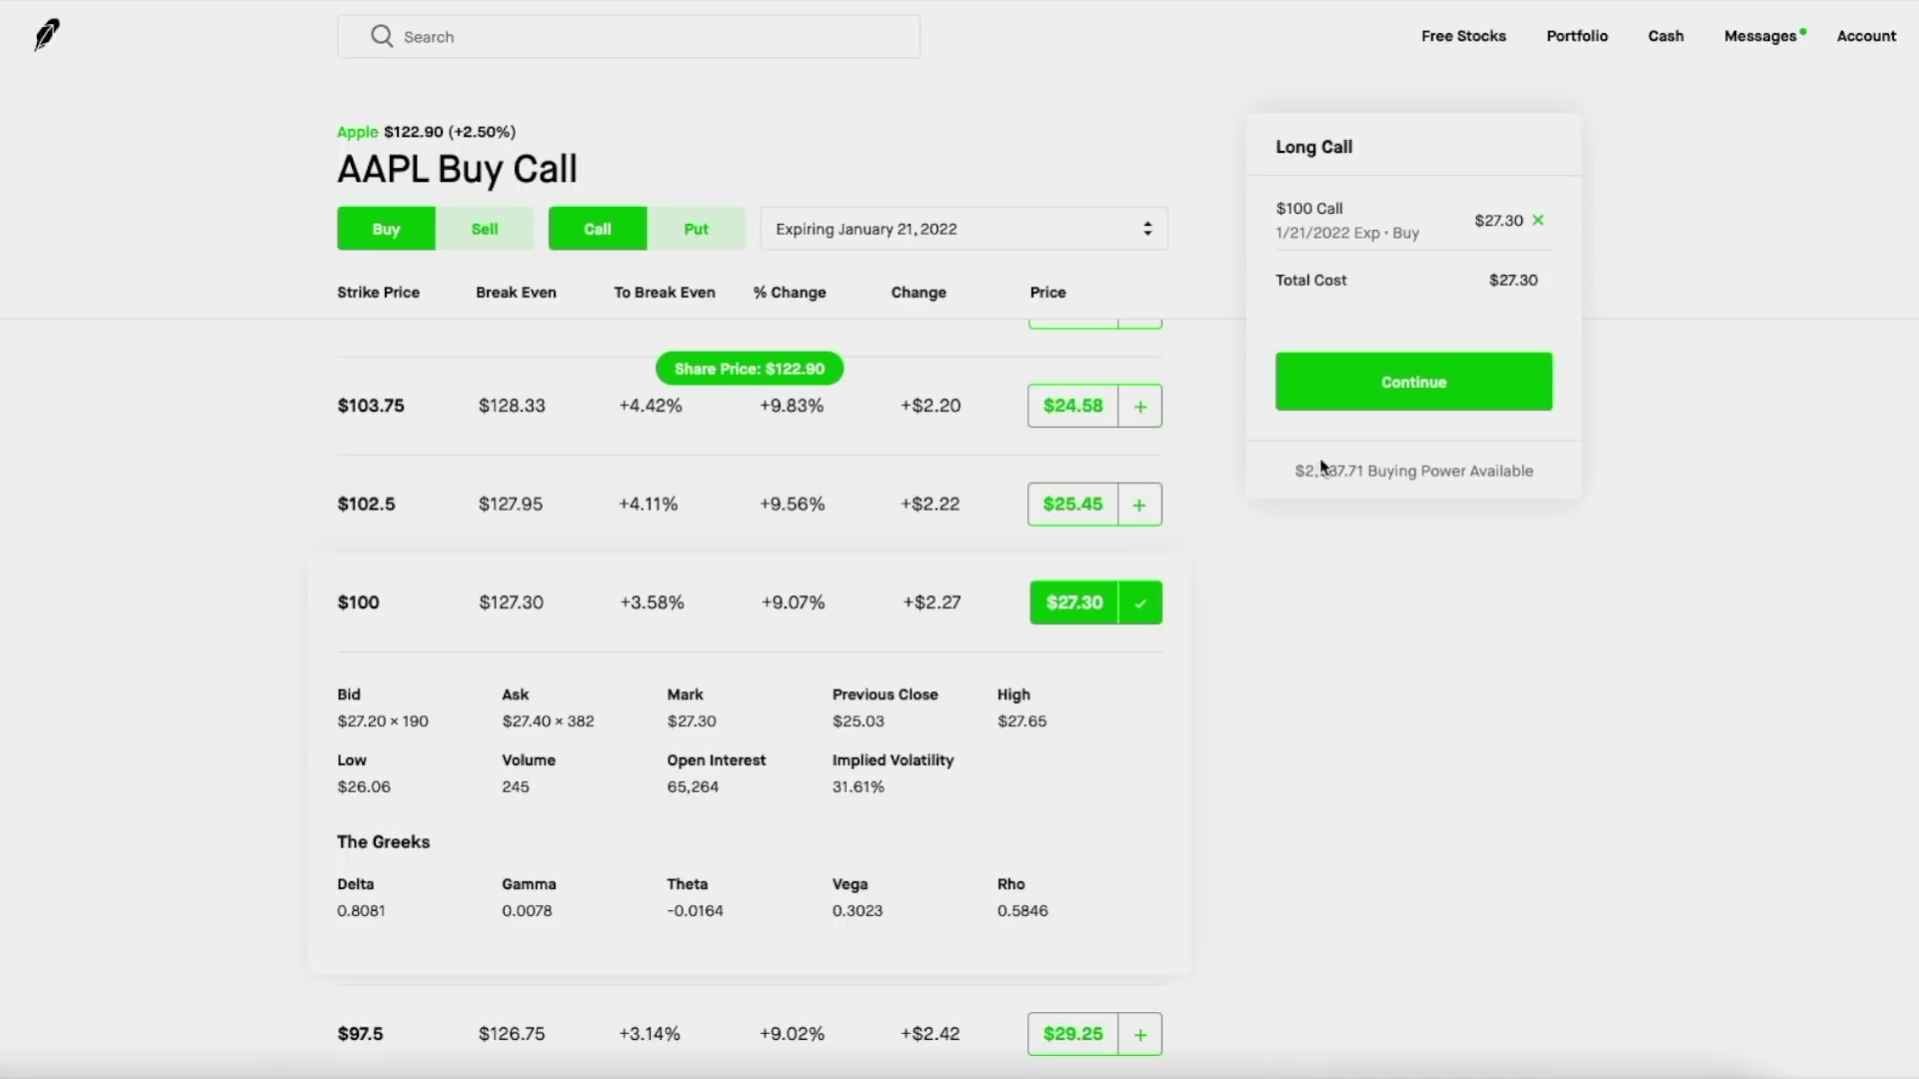
- Continue to the order details and enter 5 contracts for the $100 January 2022 call
click(1423, 400)
click(1542, 222)
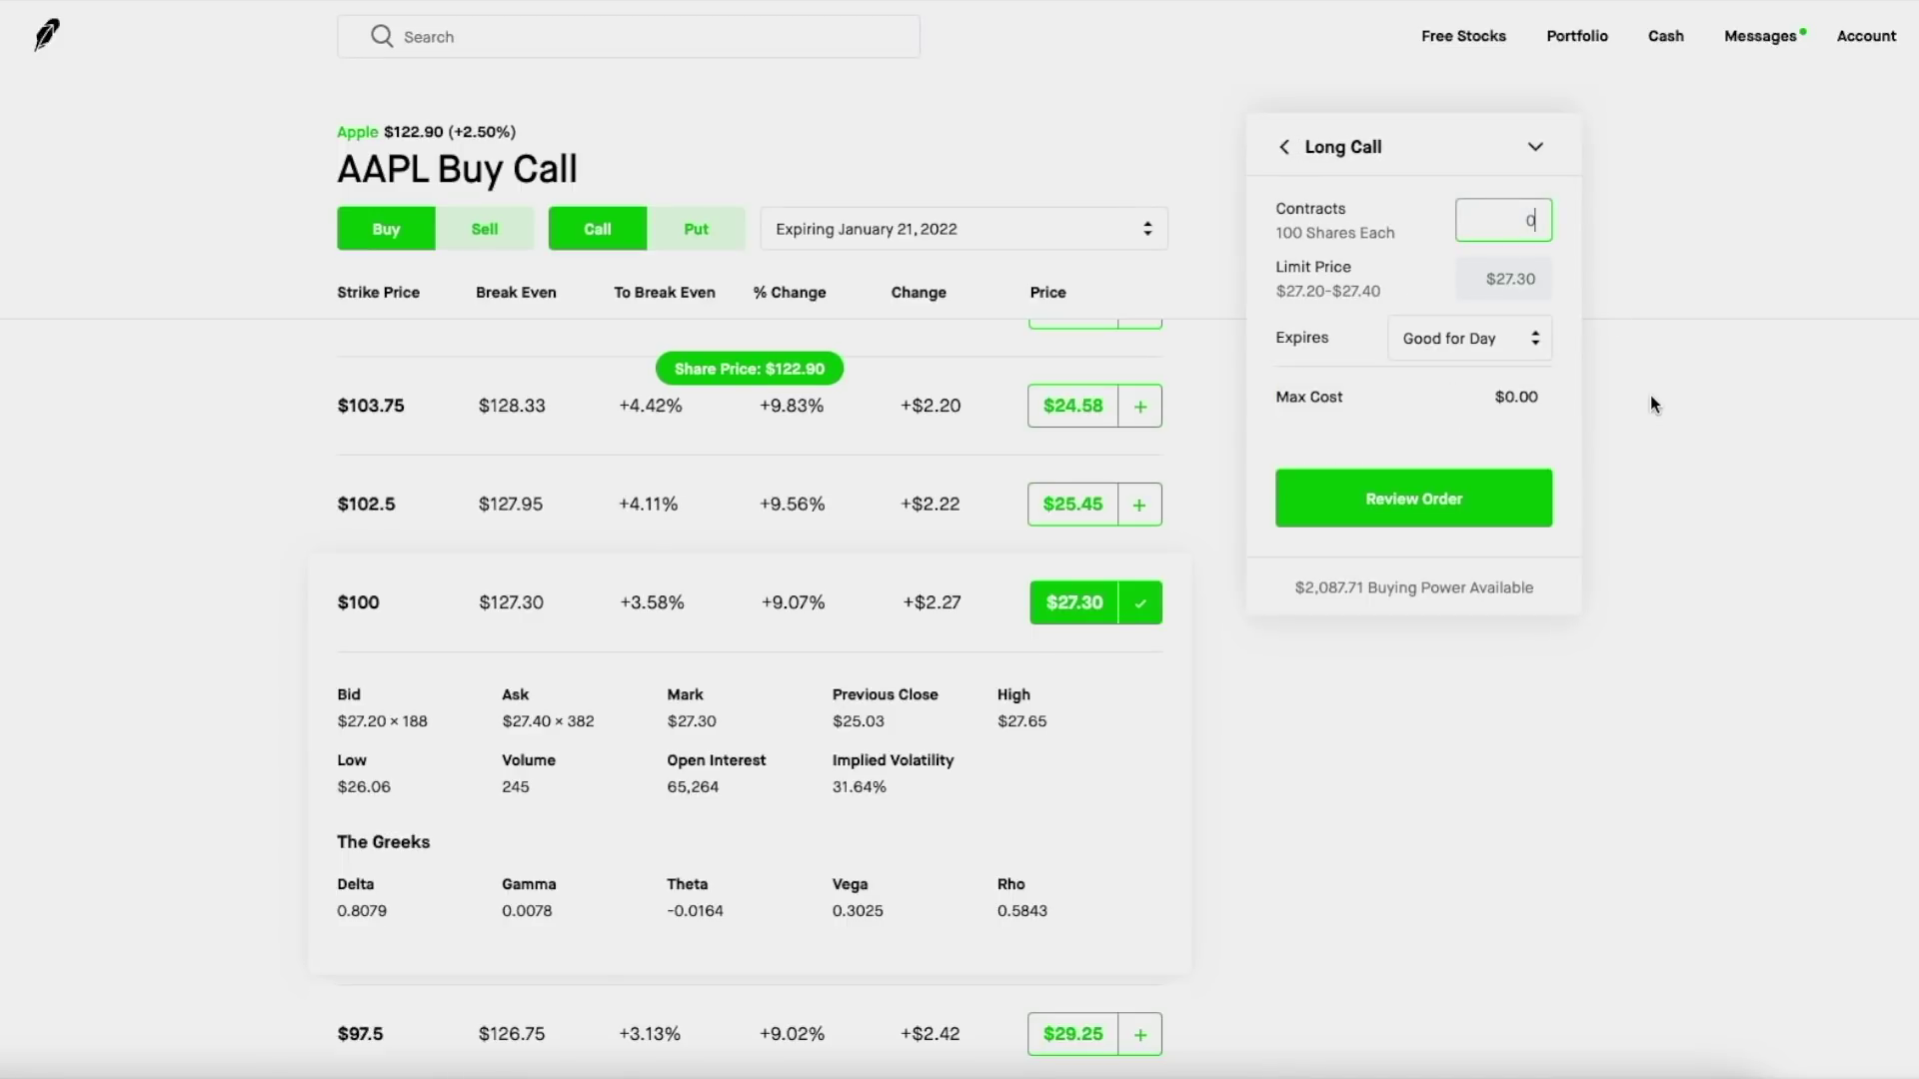
text(5)
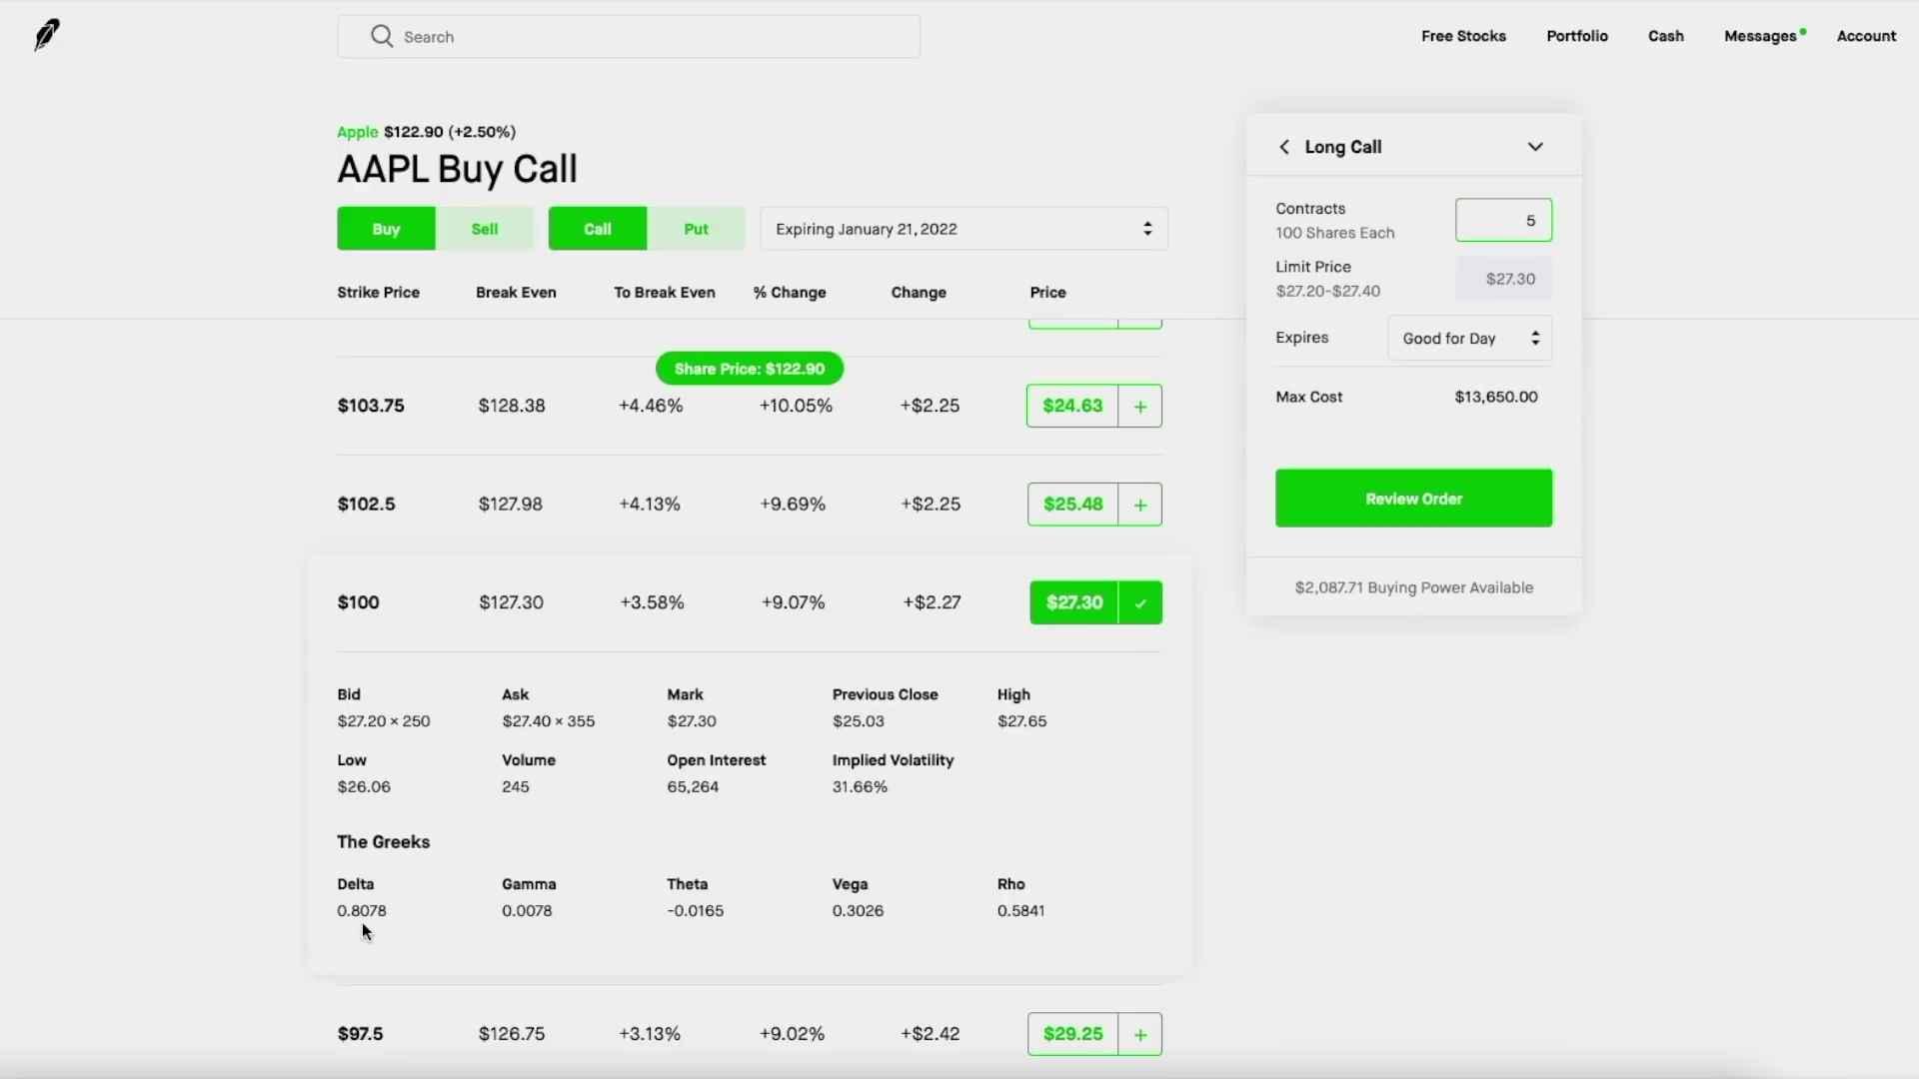
scroll(362, 921, down, 1)
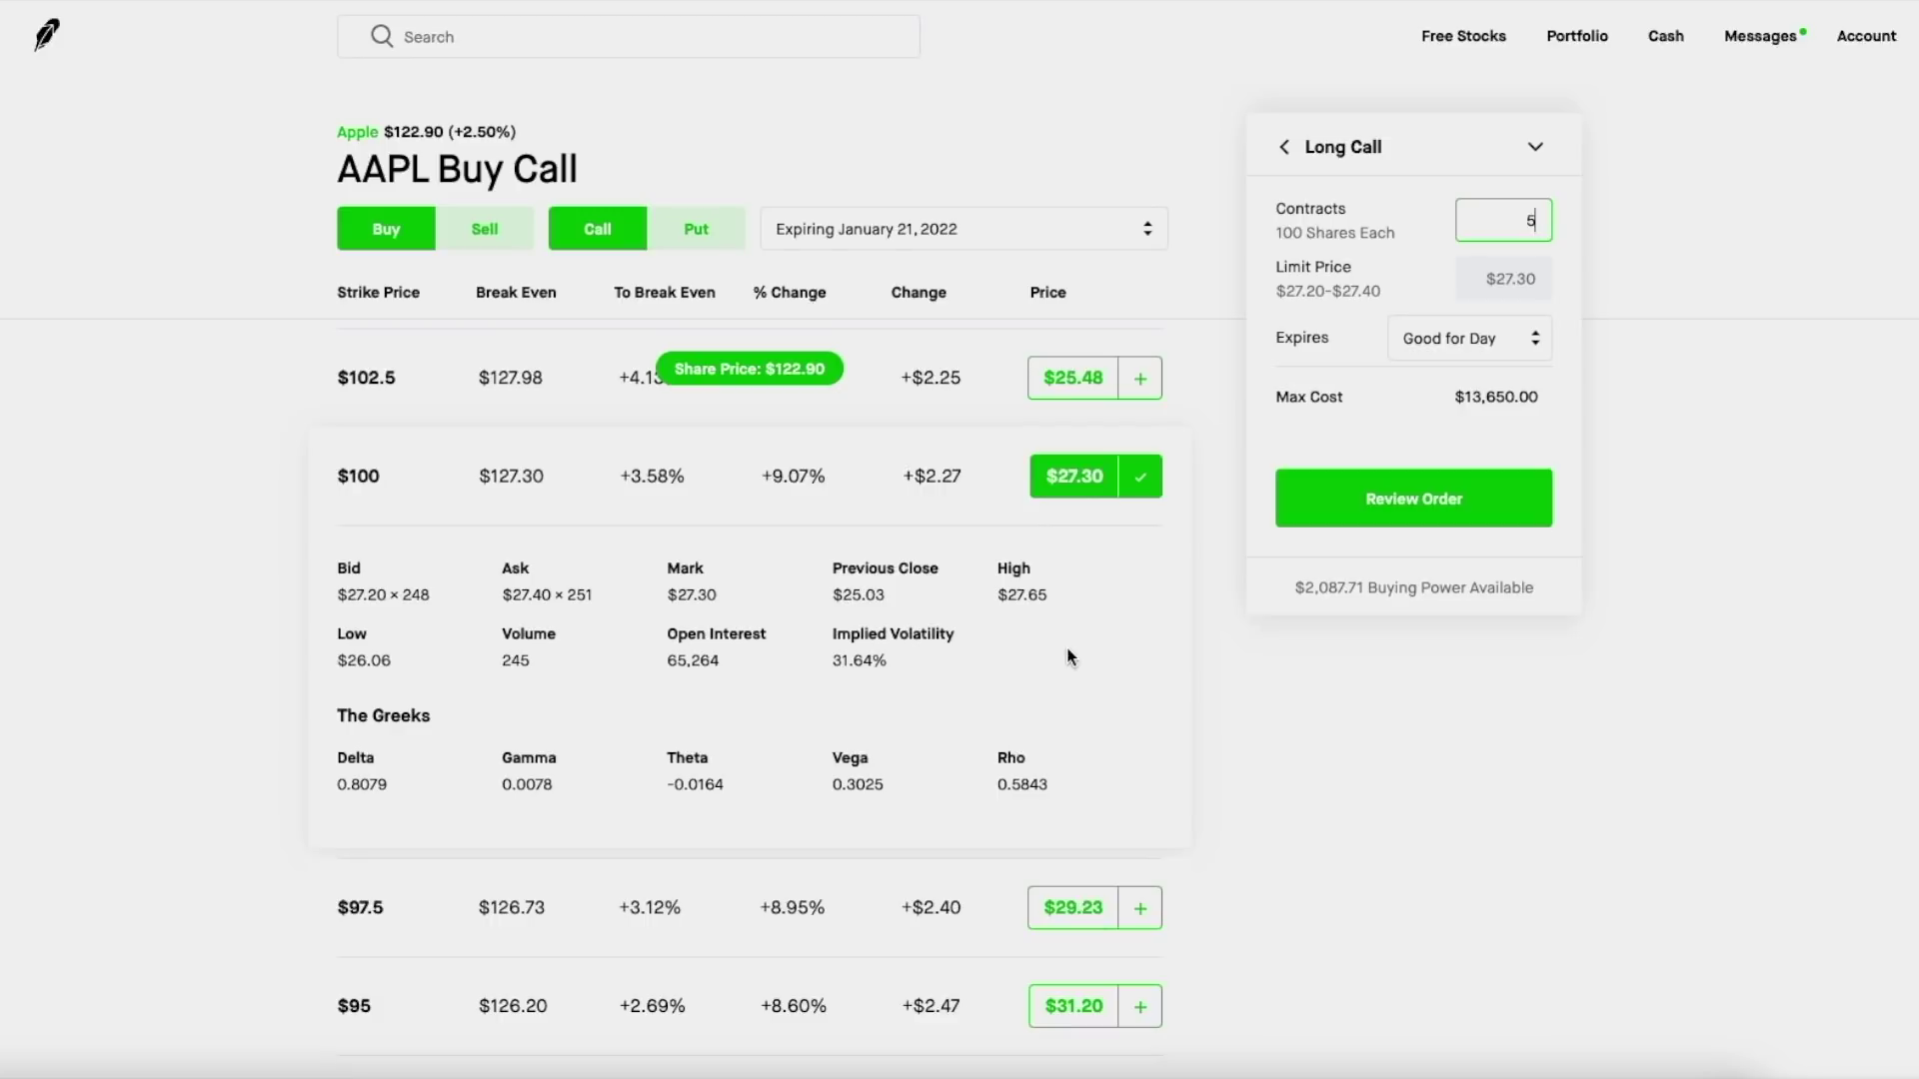
scroll(1067, 656, up, 1)
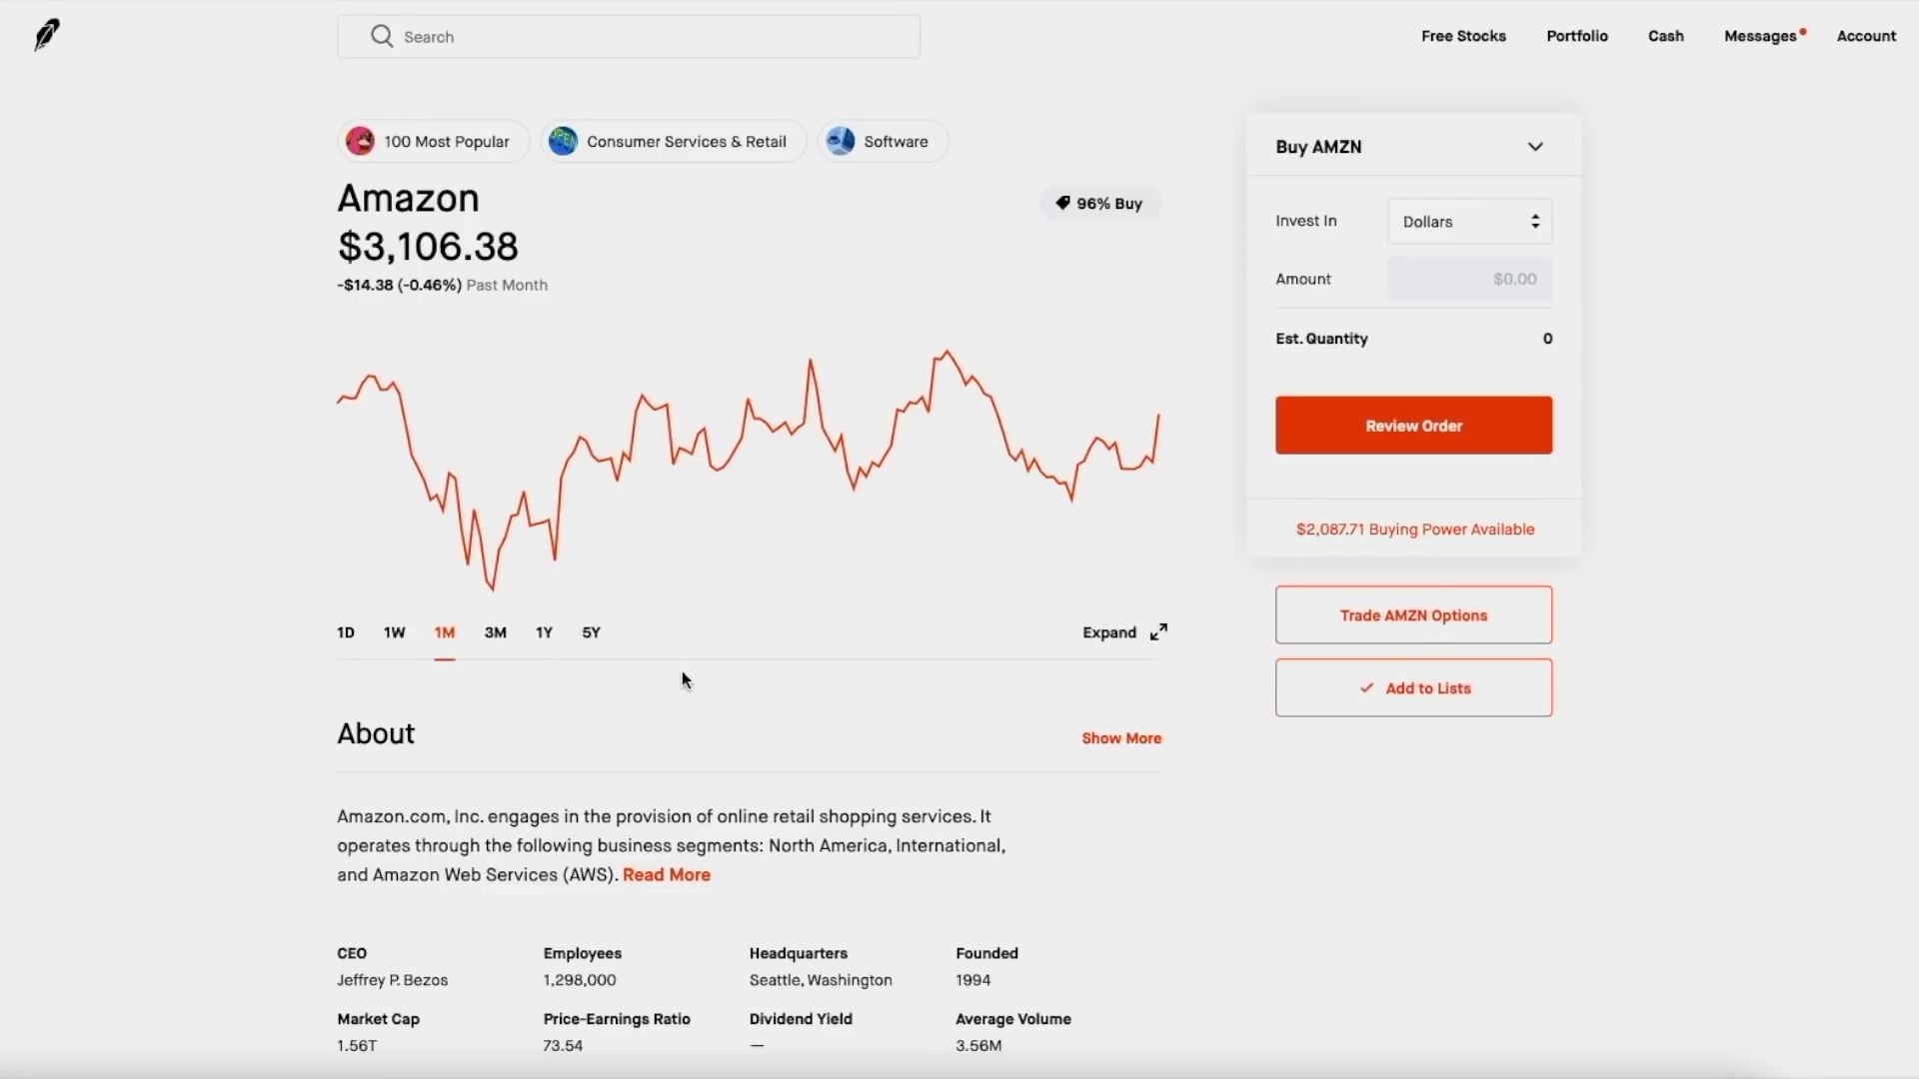
- Show Amazon's one-week price chart and open the AMZN options chain
mouse_move(494, 589)
click(392, 639)
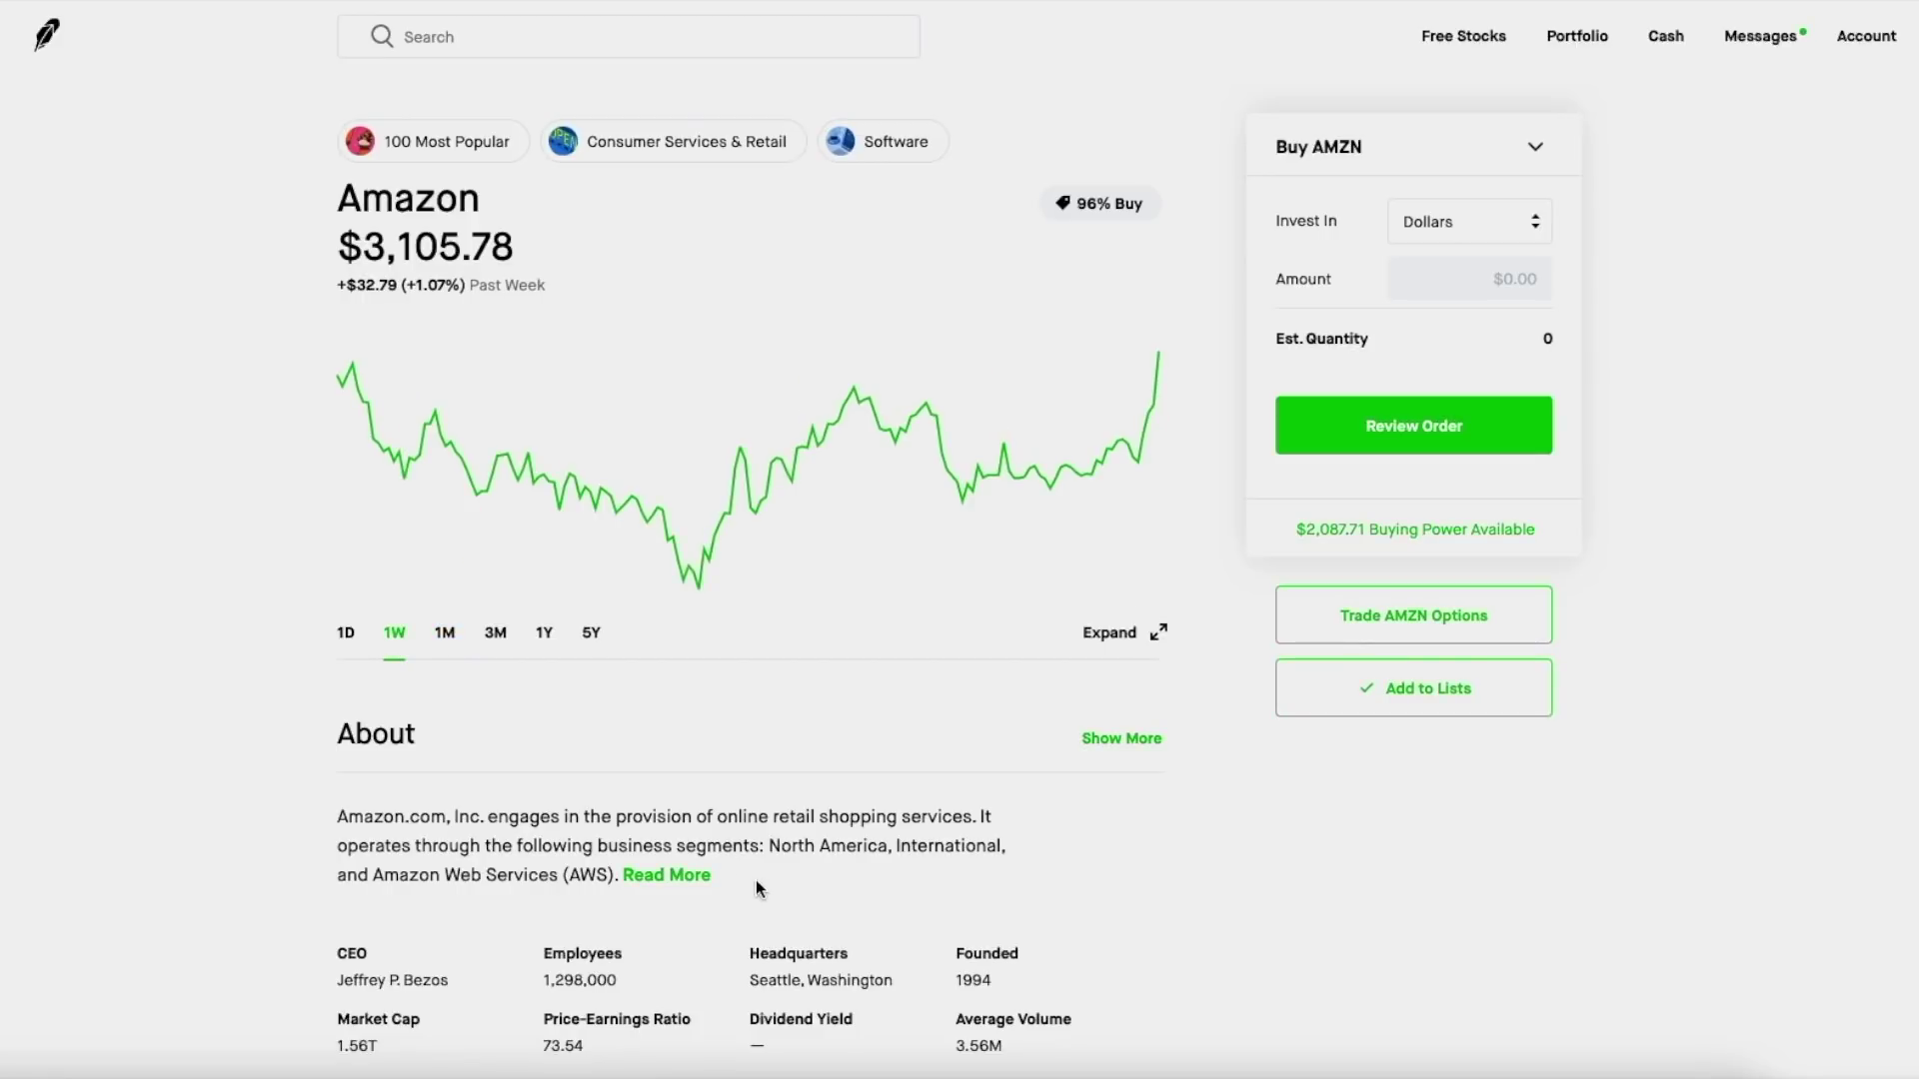
click(1369, 619)
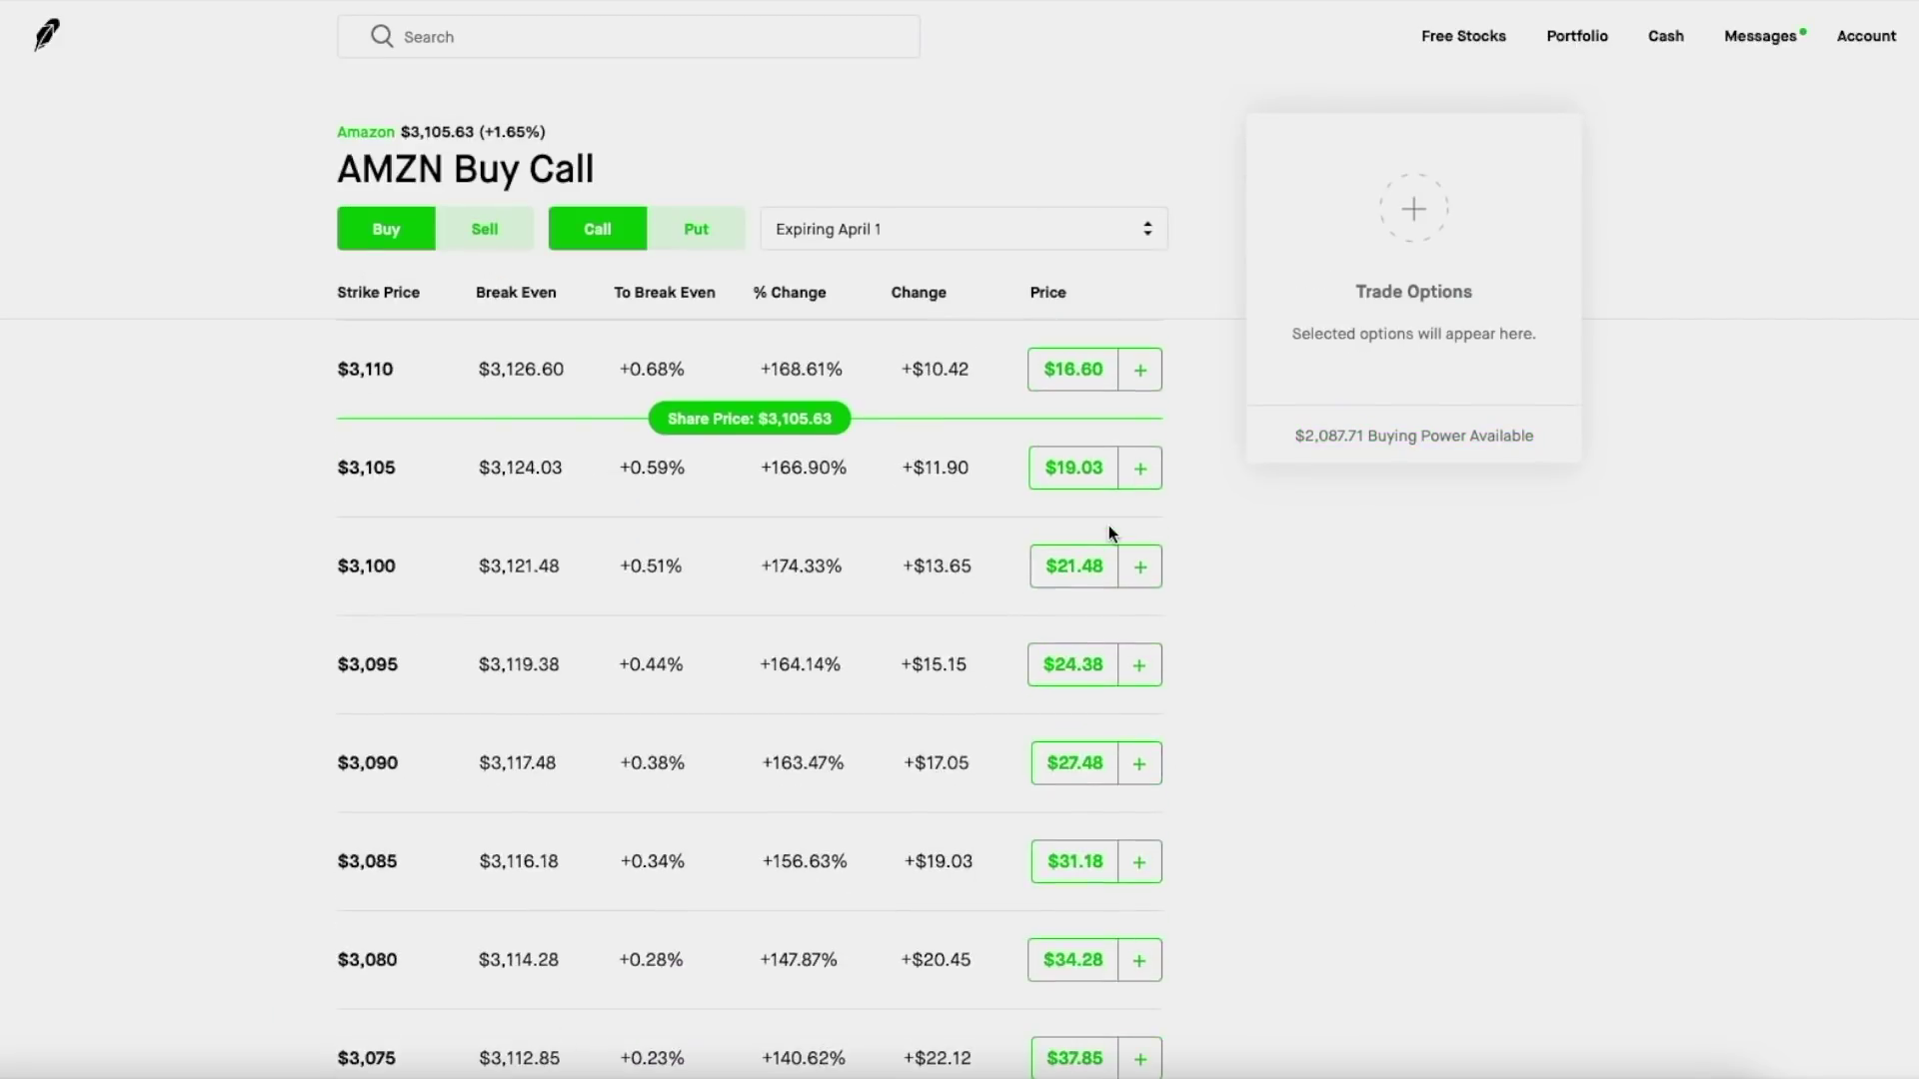
- Set the AMZN chain to April 9 Sell Put contracts and scroll to the $3,000 strike
click(1083, 231)
click(938, 329)
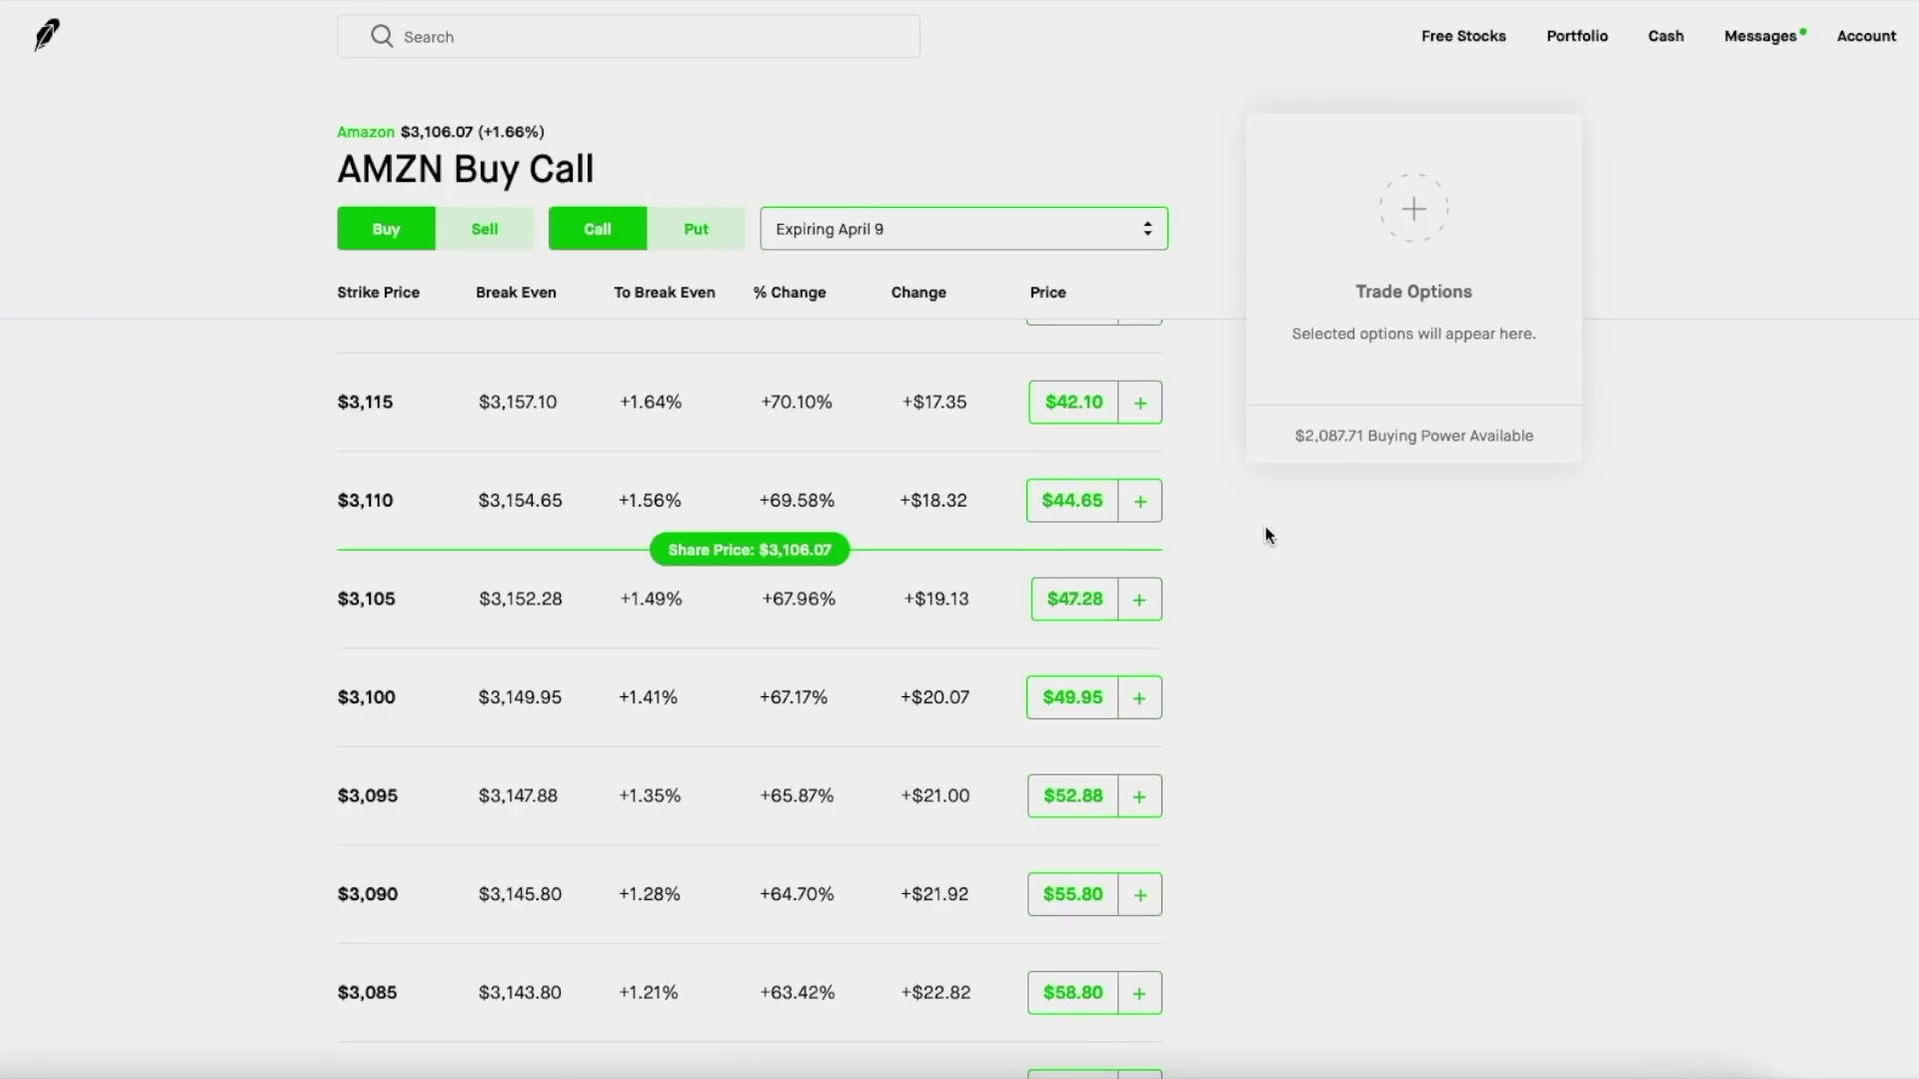
click(488, 226)
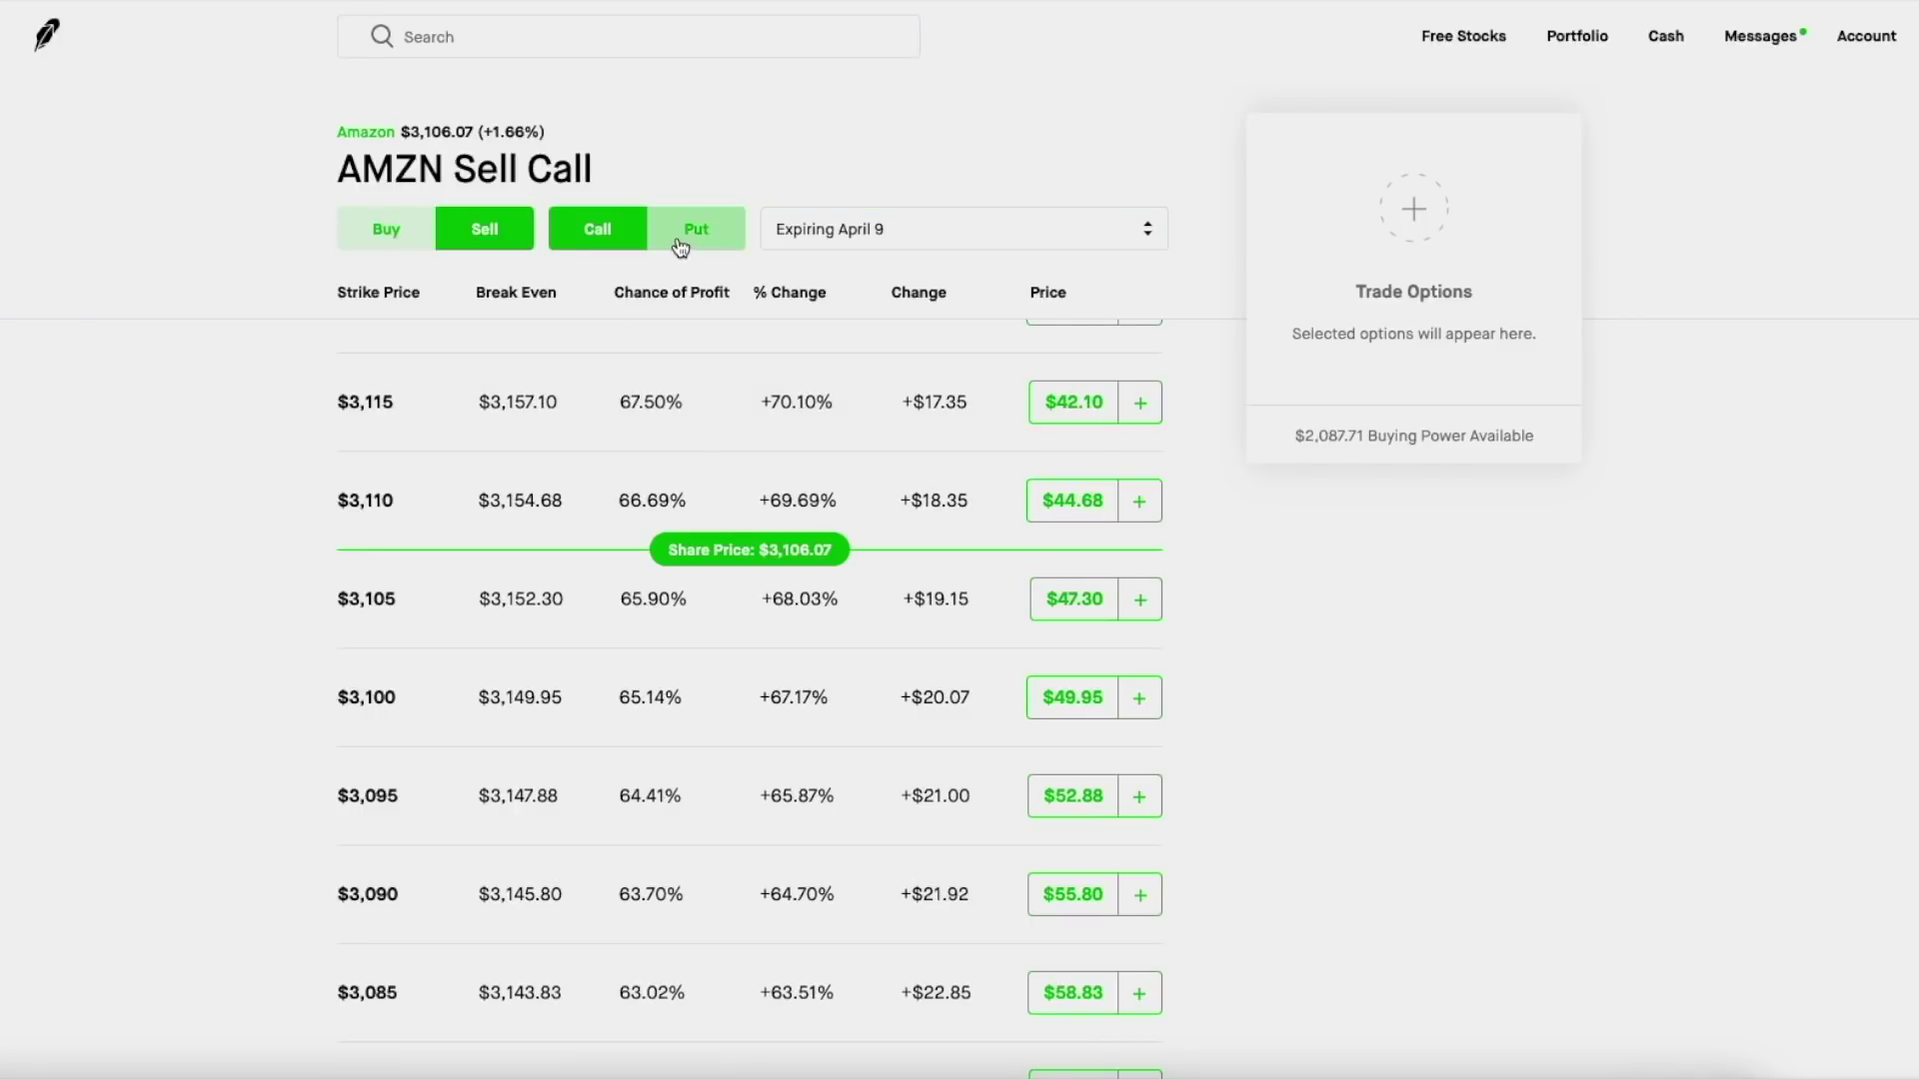
click(680, 244)
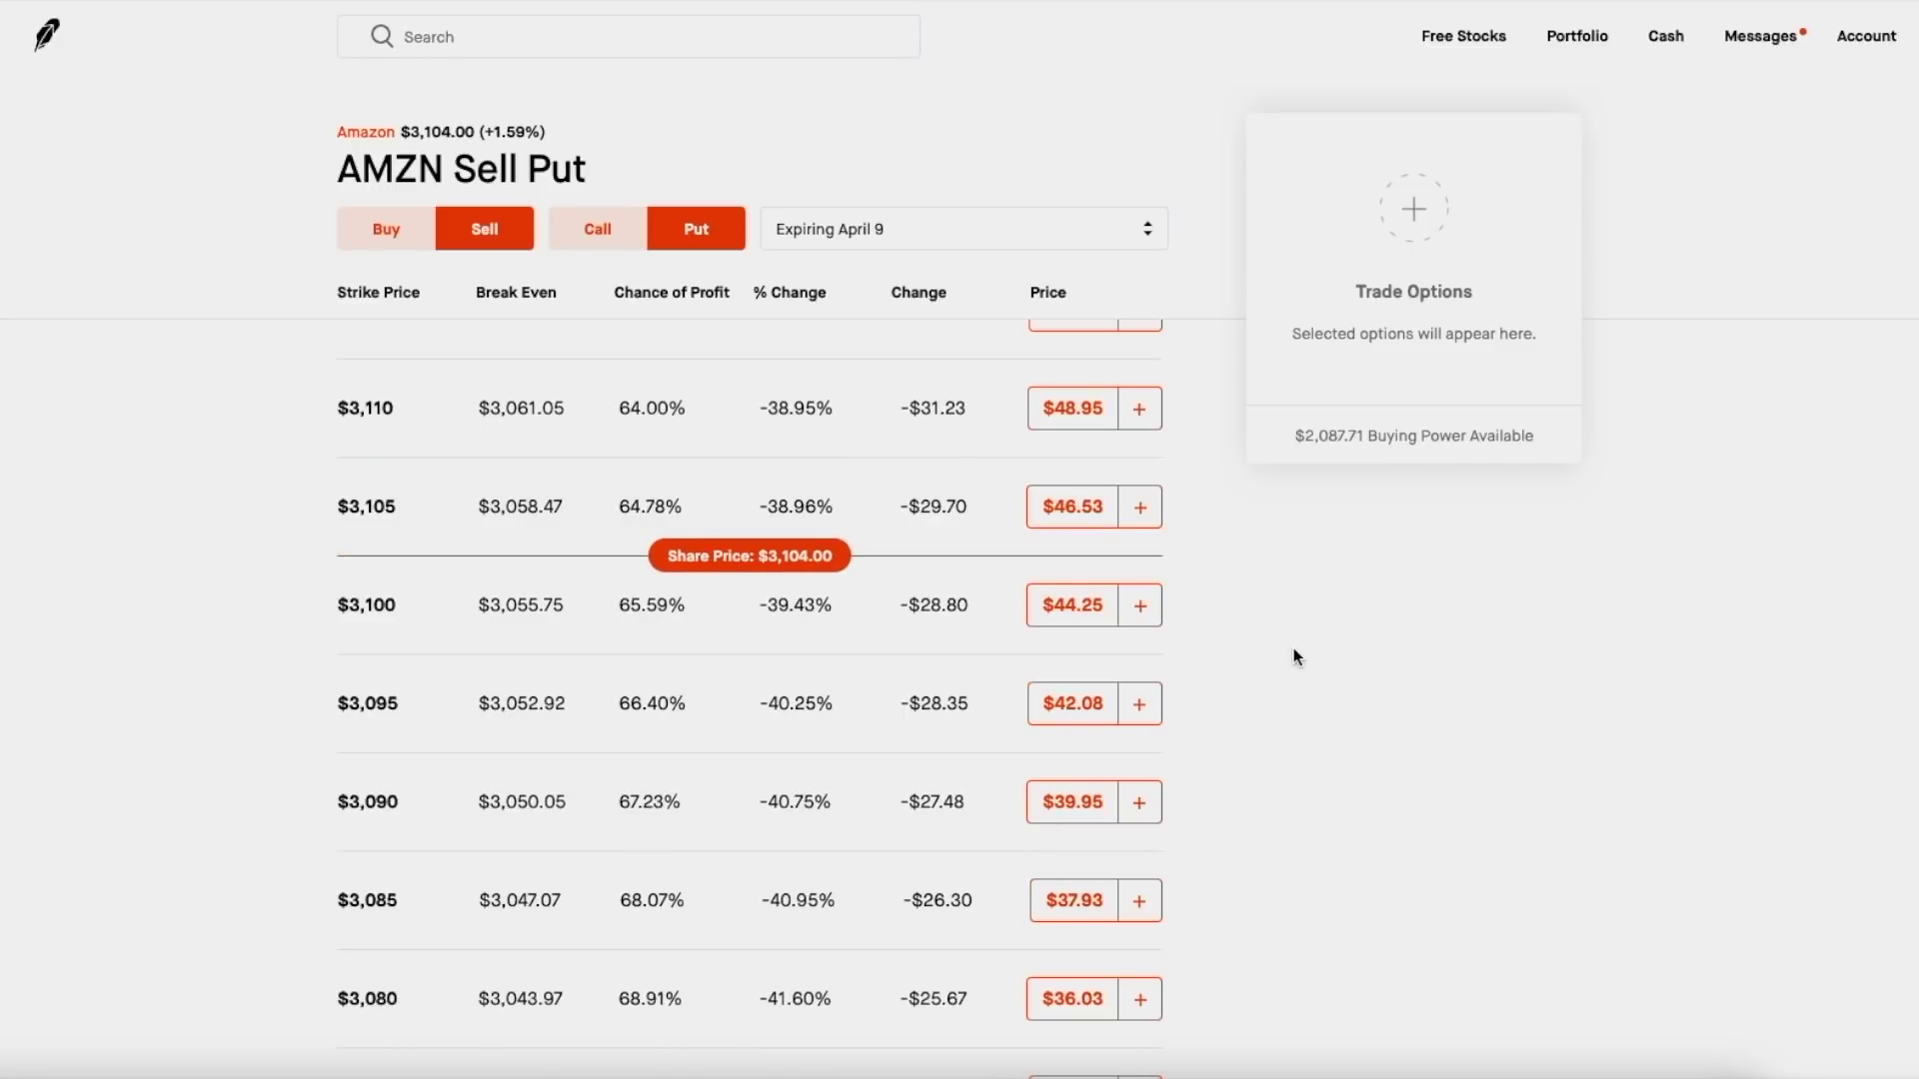
scroll(1293, 650, down, 3)
scroll(1293, 652, down, 15)
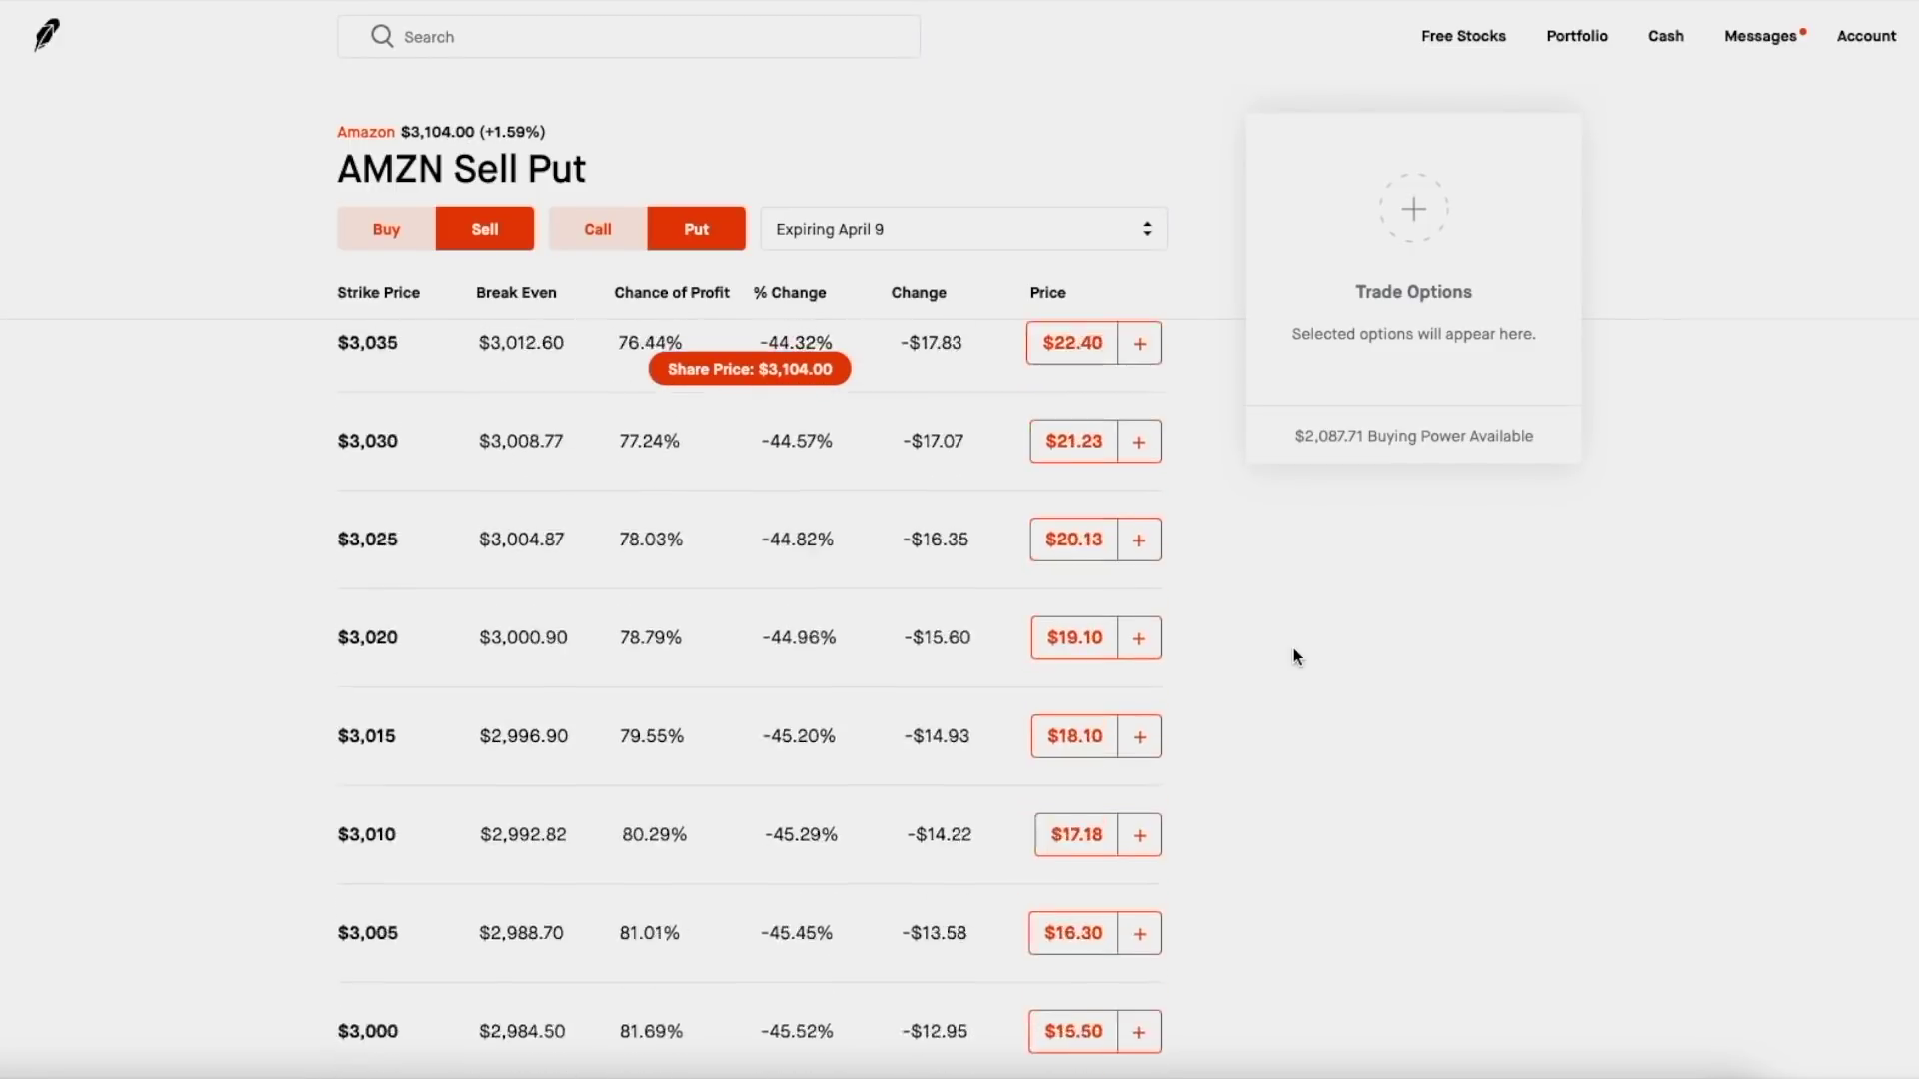
scroll(1293, 658, down, 2)
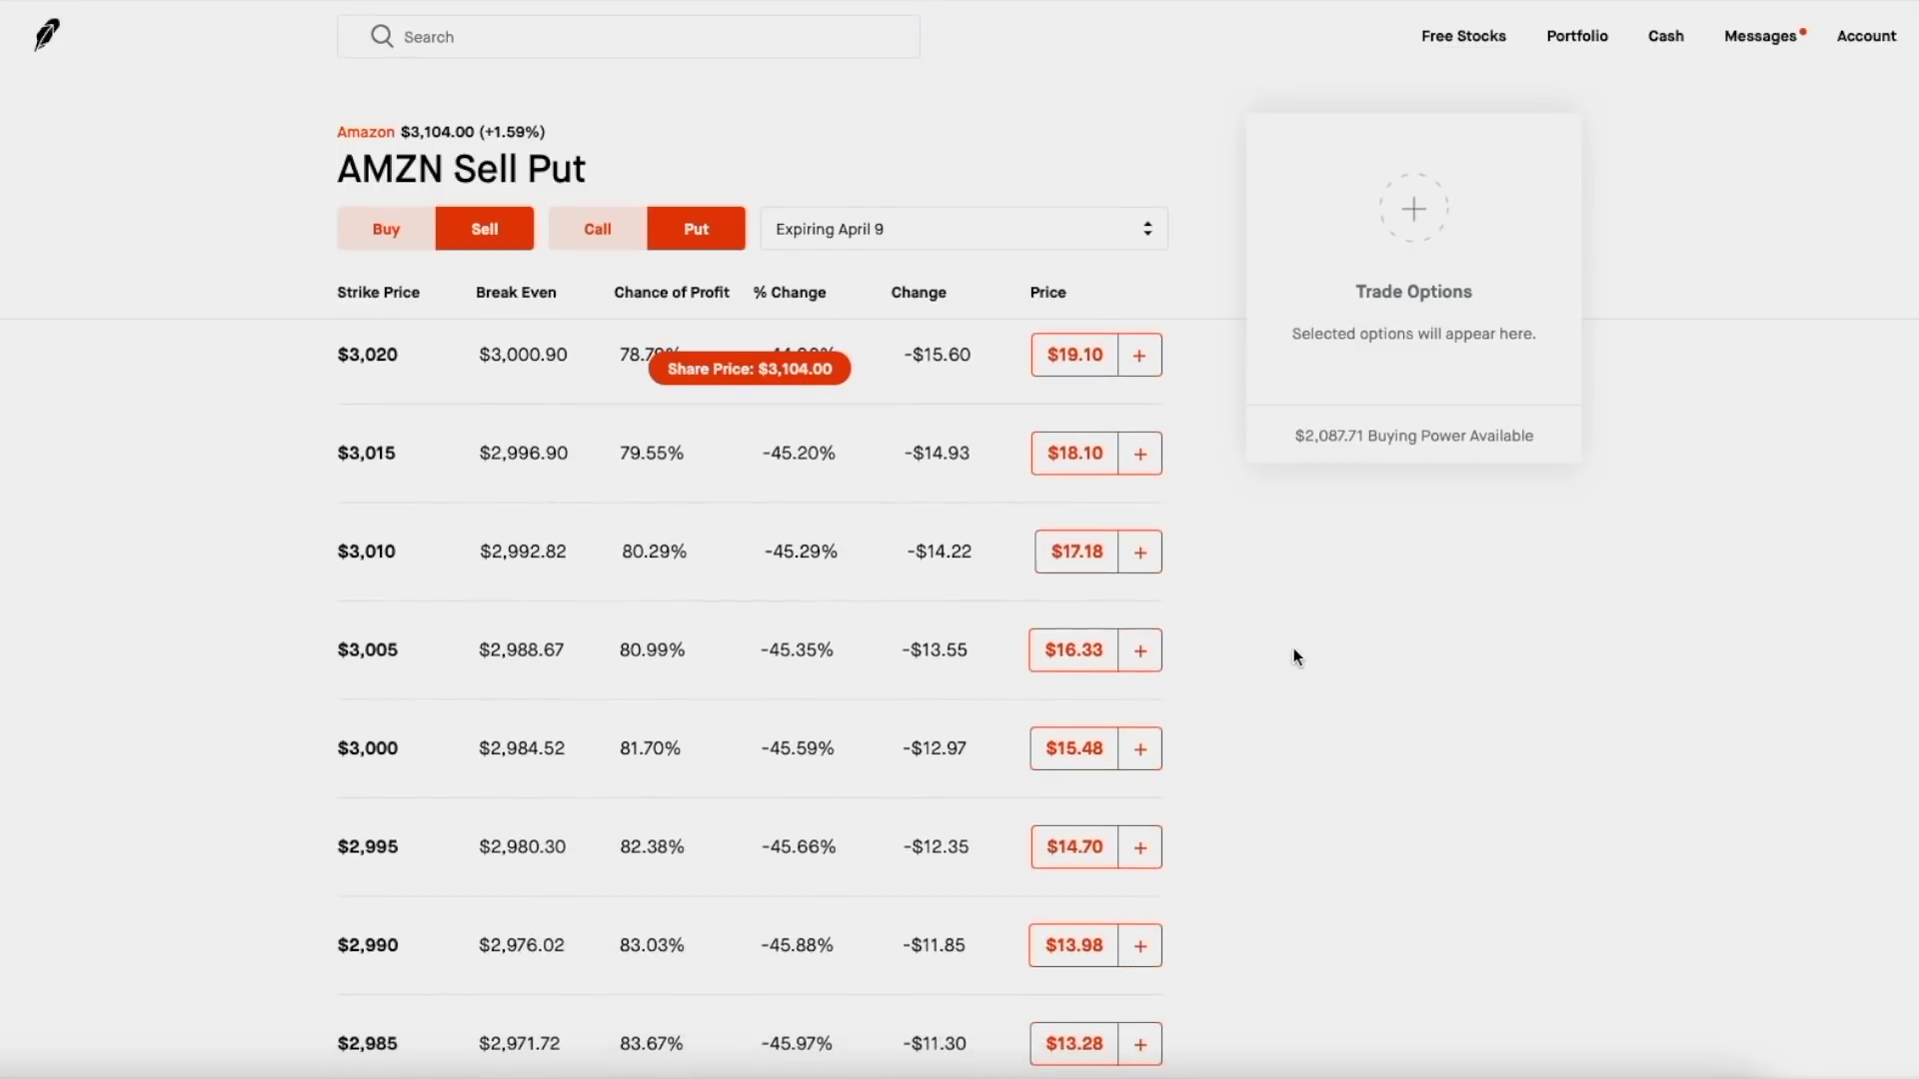
- Add the put legs: sell the $3,000 put and buy the $2,995 put
click(1094, 759)
click(386, 229)
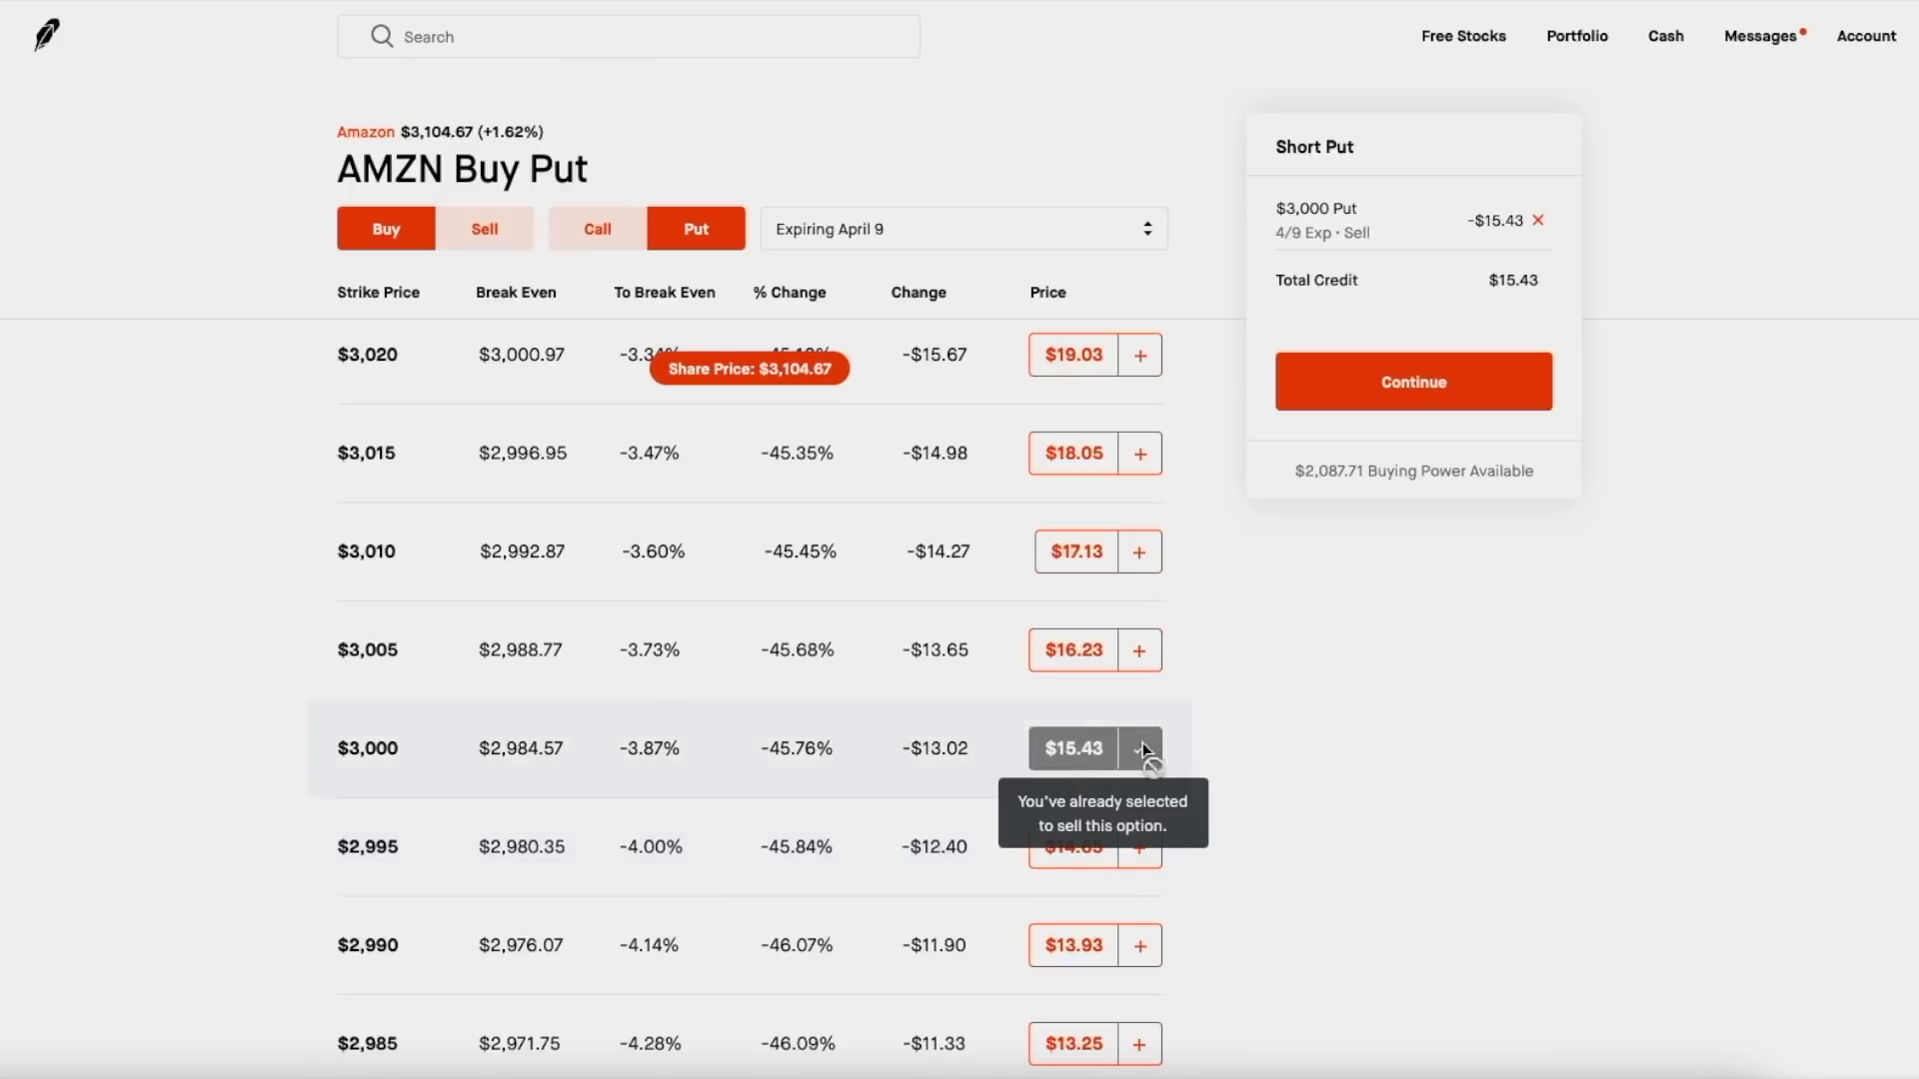
click(1066, 850)
scroll(1036, 553, up, 10)
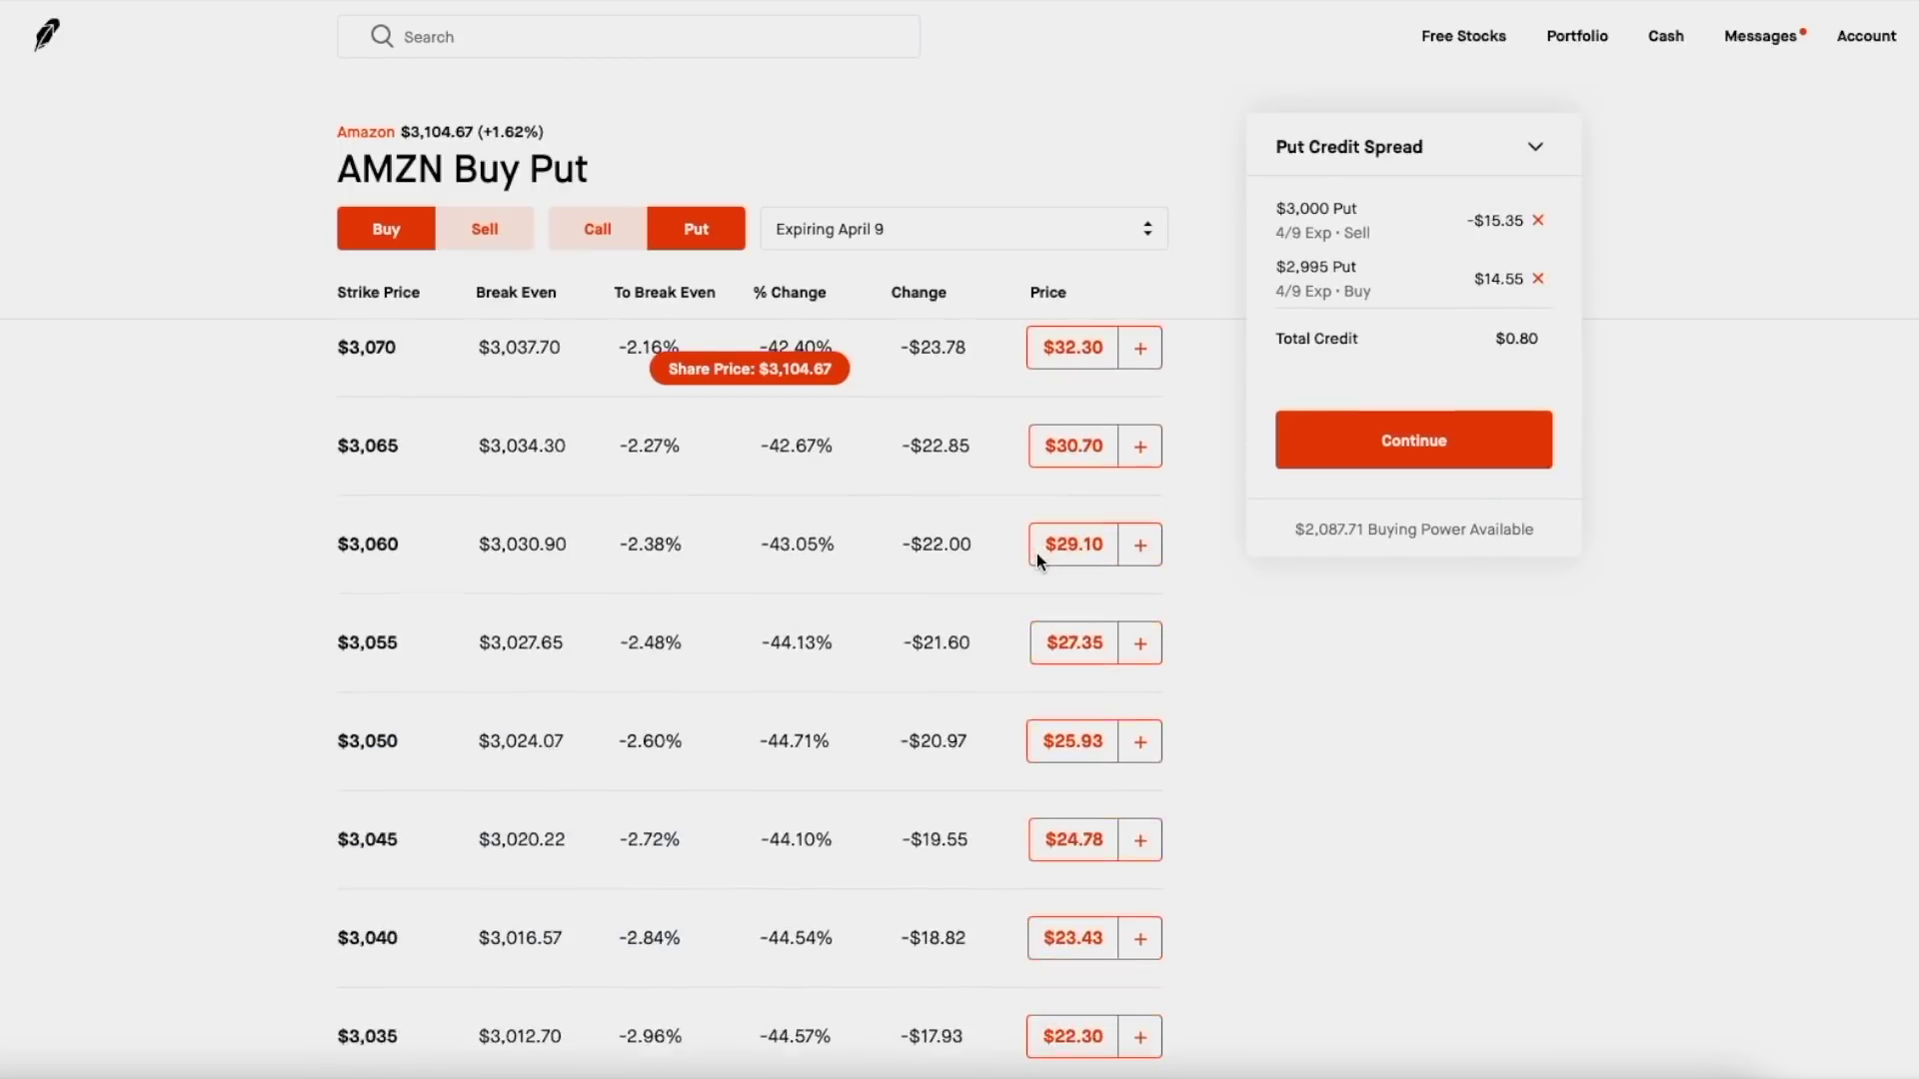
- Sell the $3,170 call and buy the $3,175 call, then continue to the order form
click(485, 229)
click(598, 229)
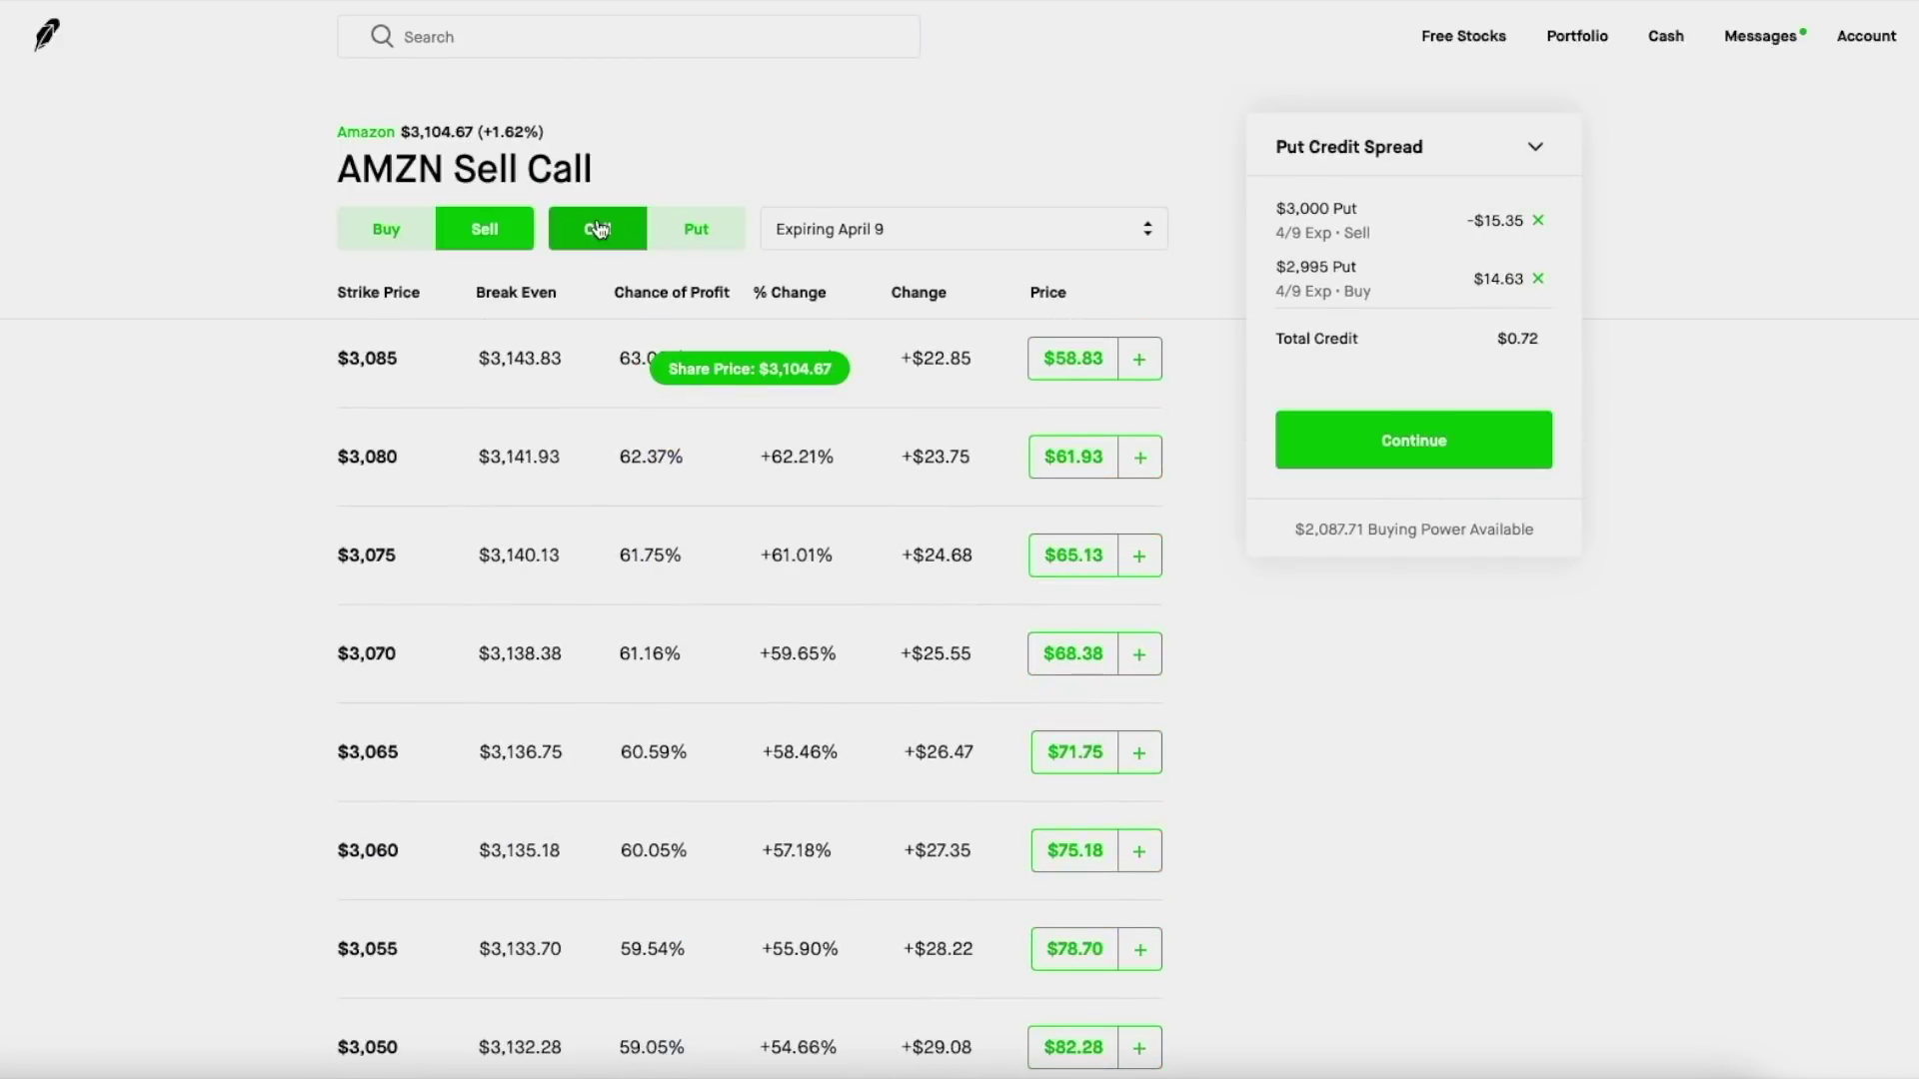
scroll(862, 445, up, 10)
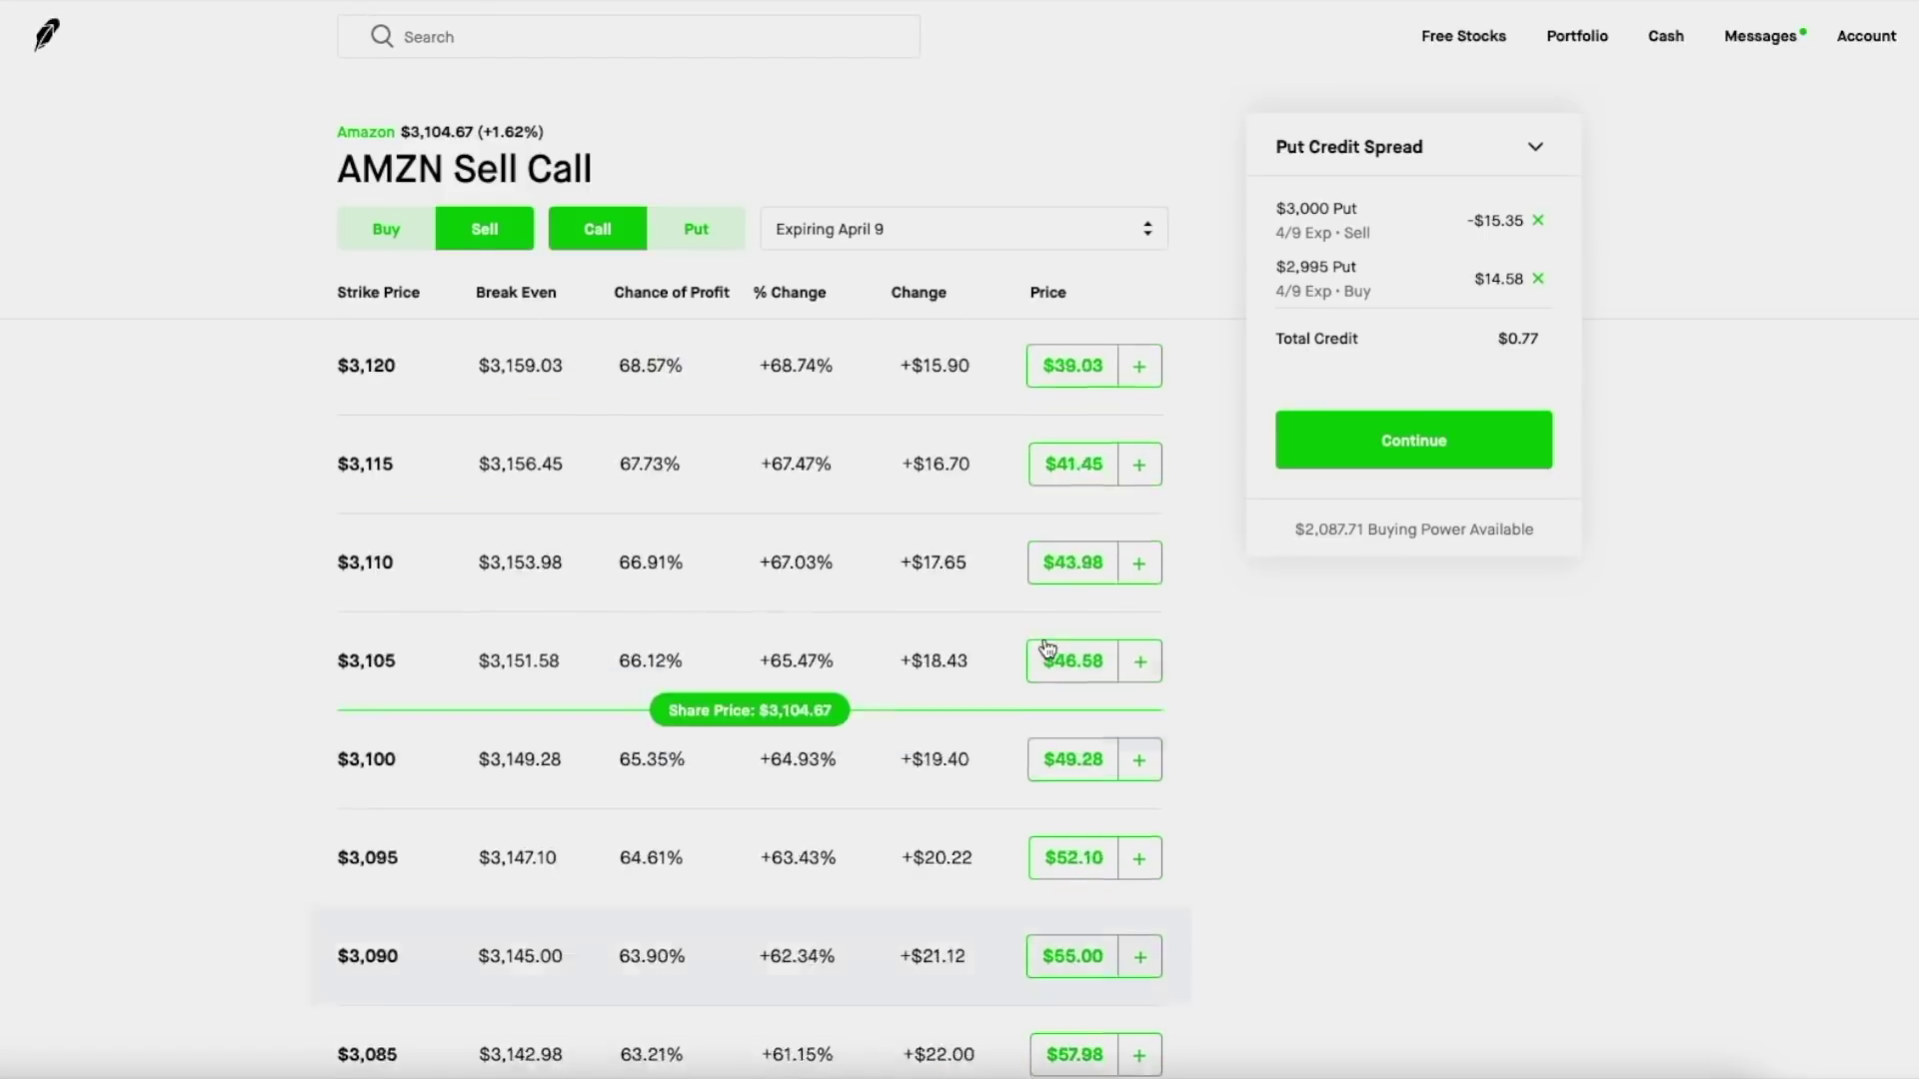
scroll(1045, 645, up, 8)
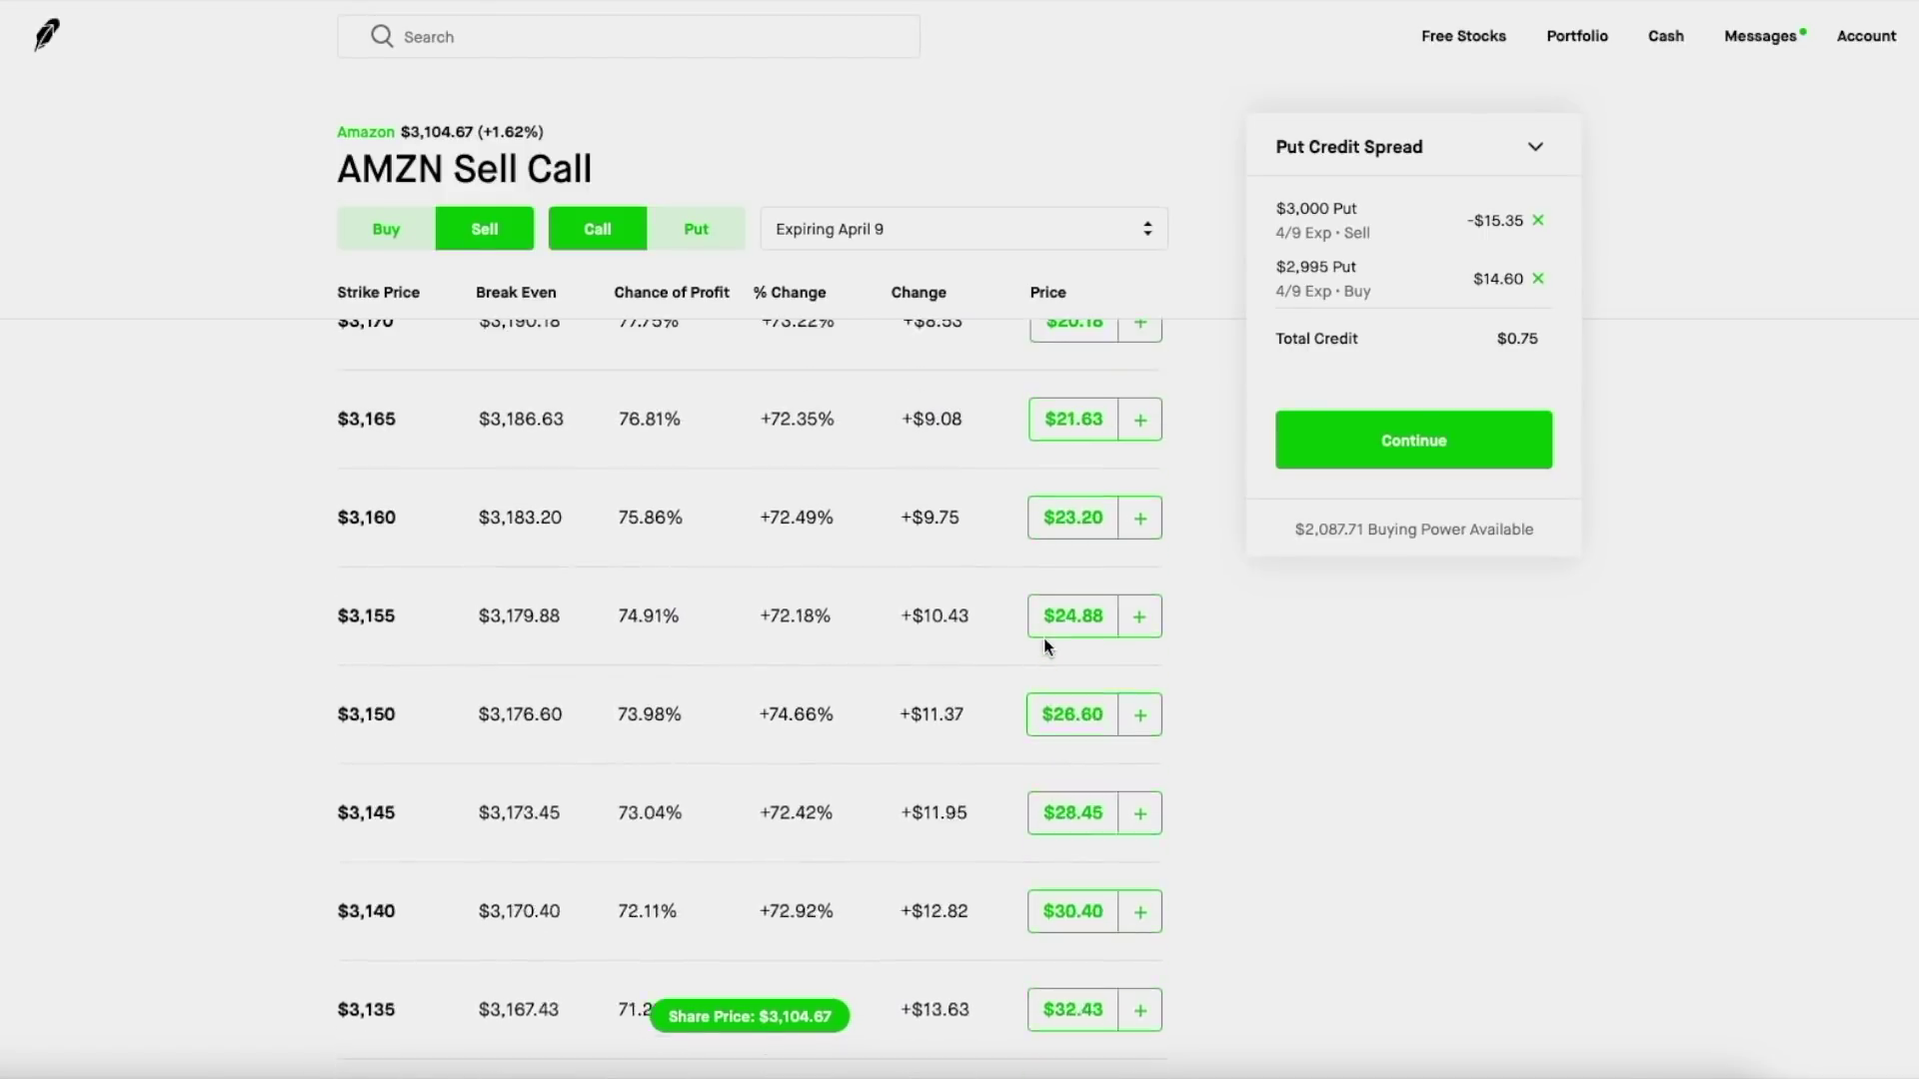
scroll(1045, 644, up, 1)
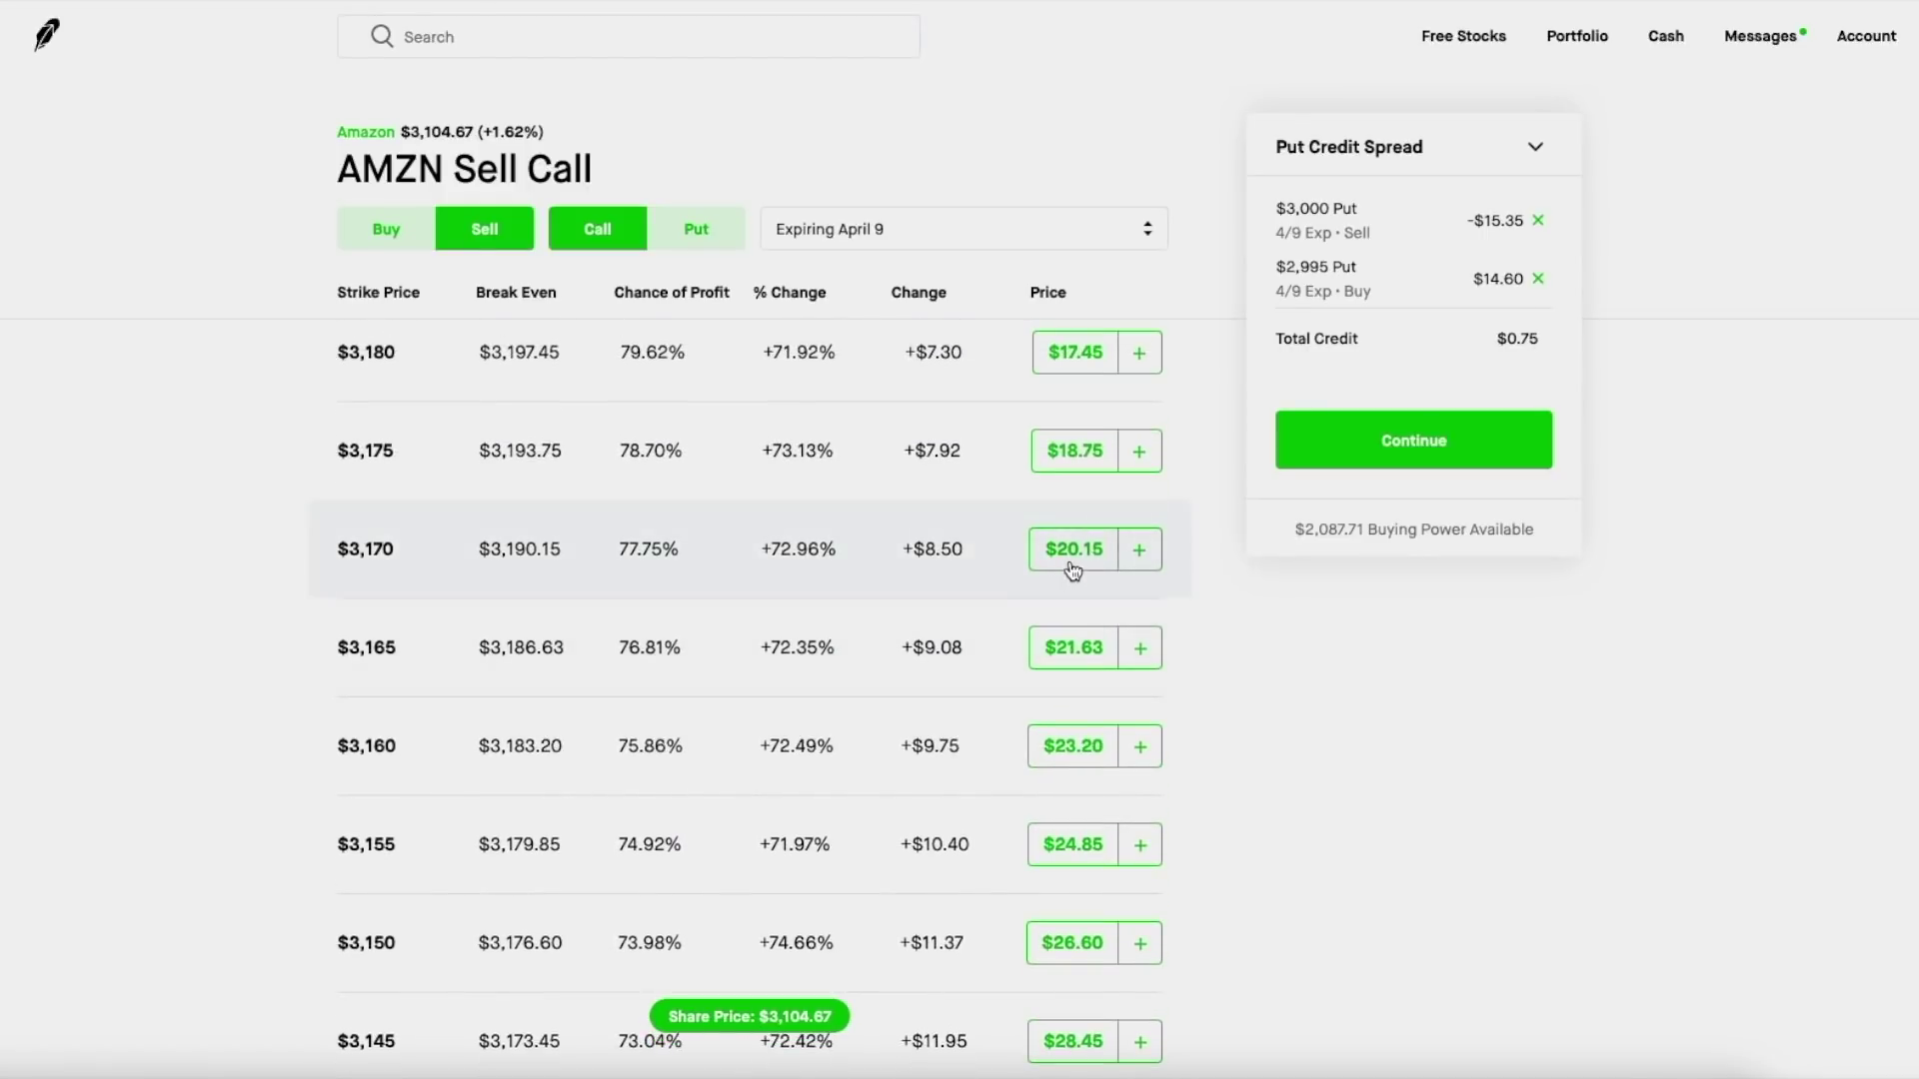
click(1076, 566)
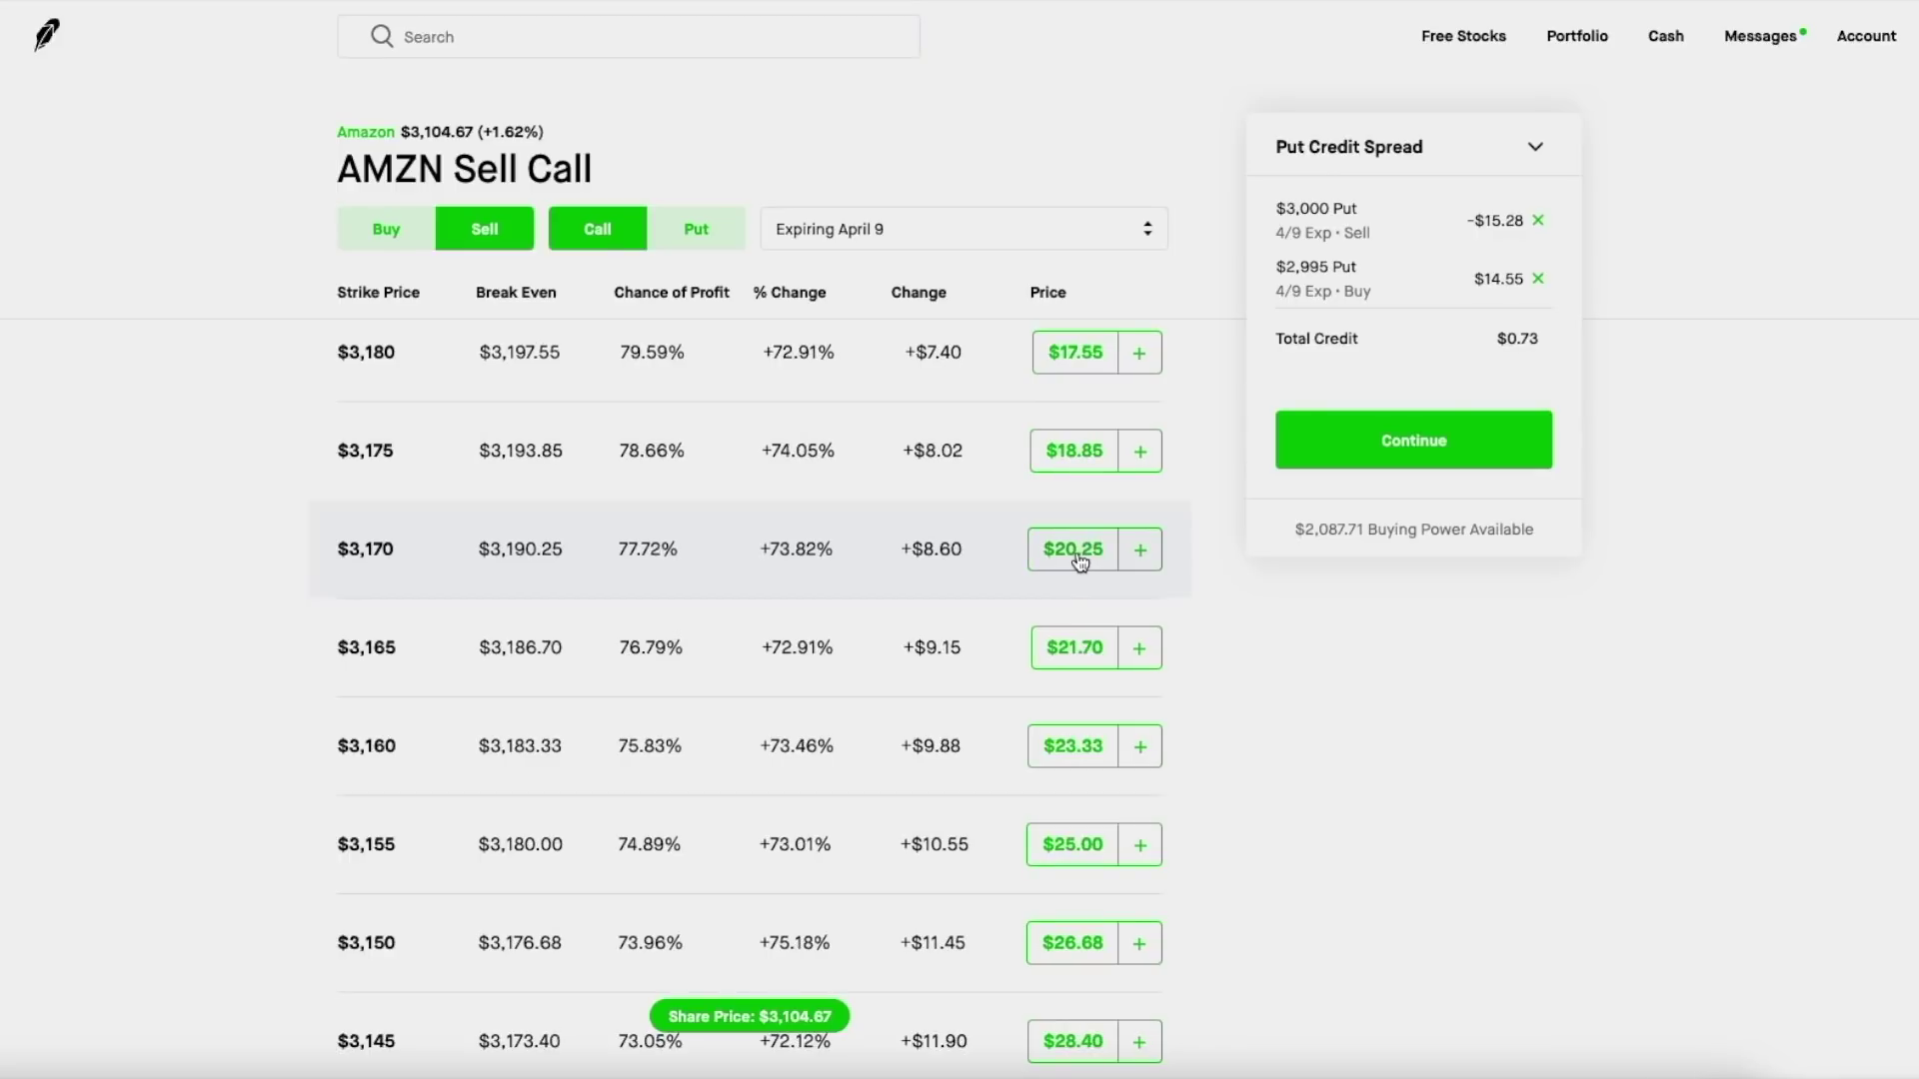
click(405, 232)
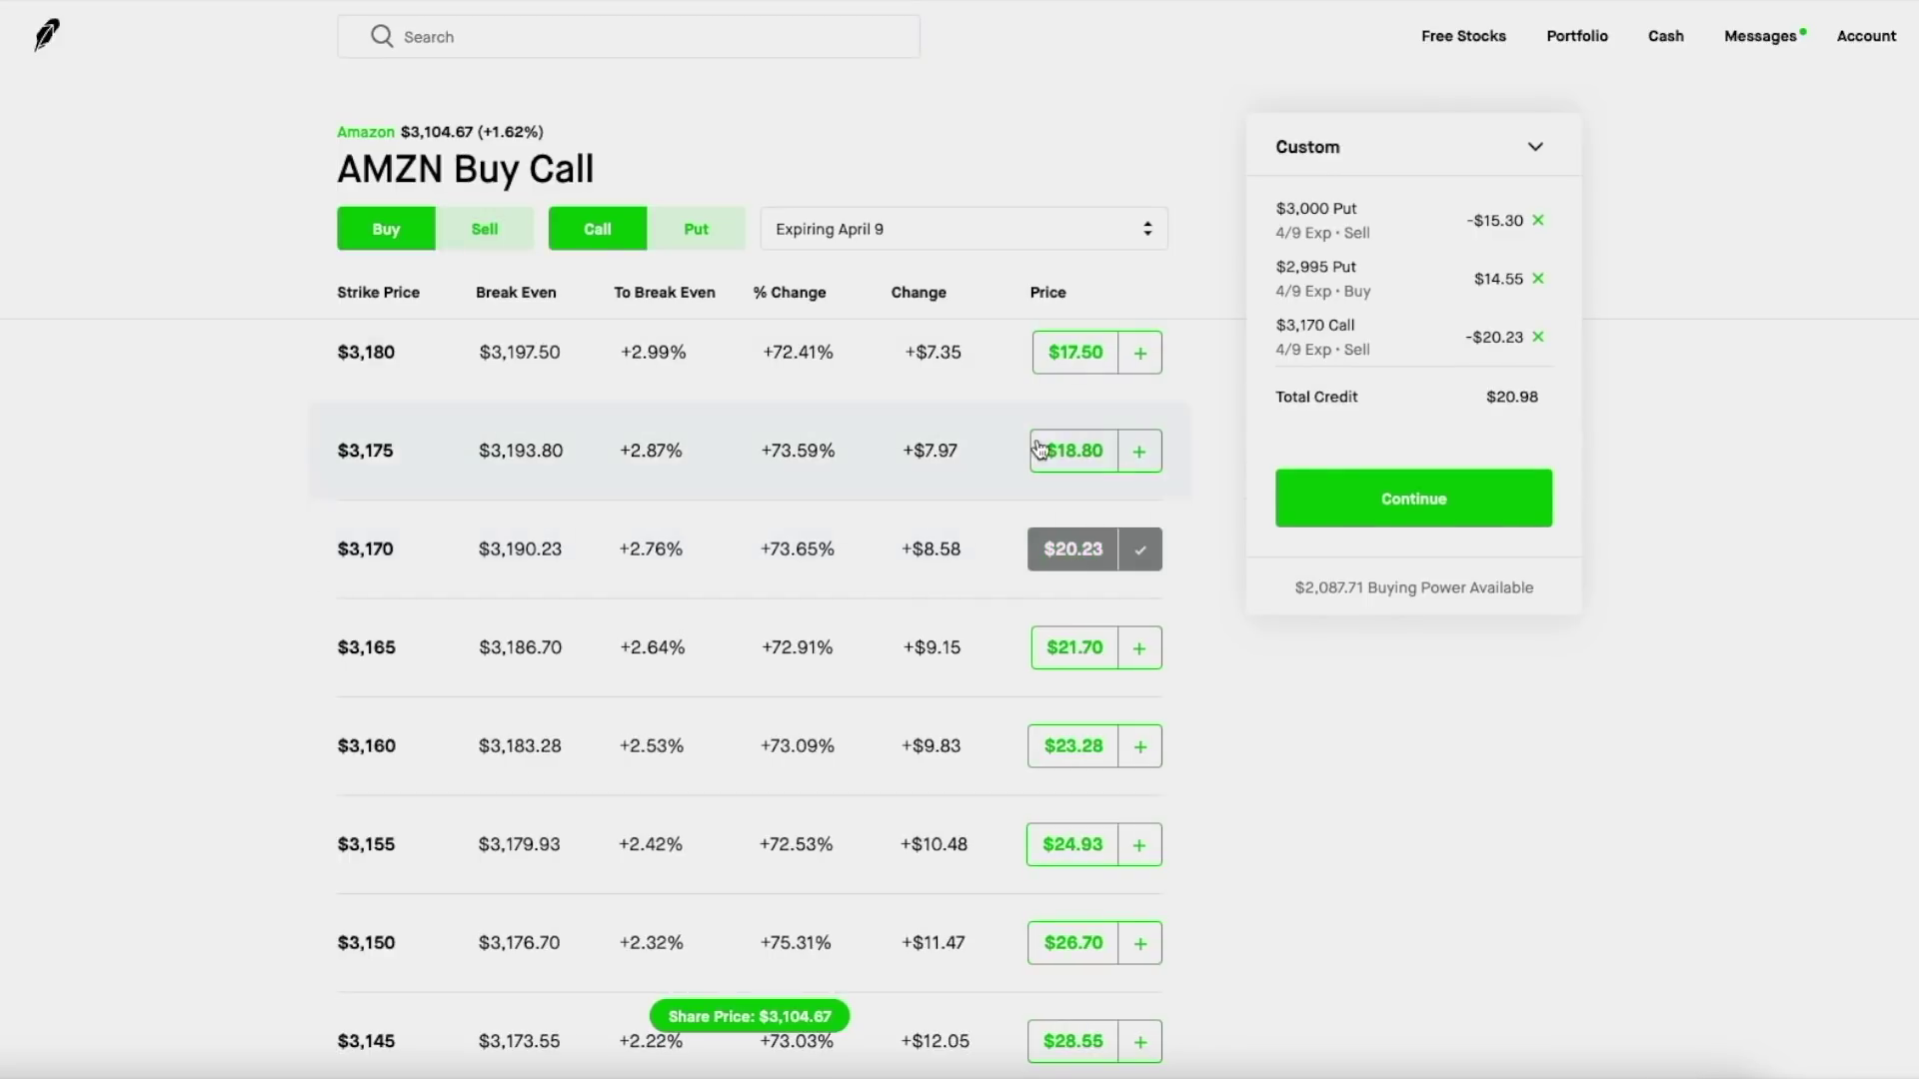
click(1040, 449)
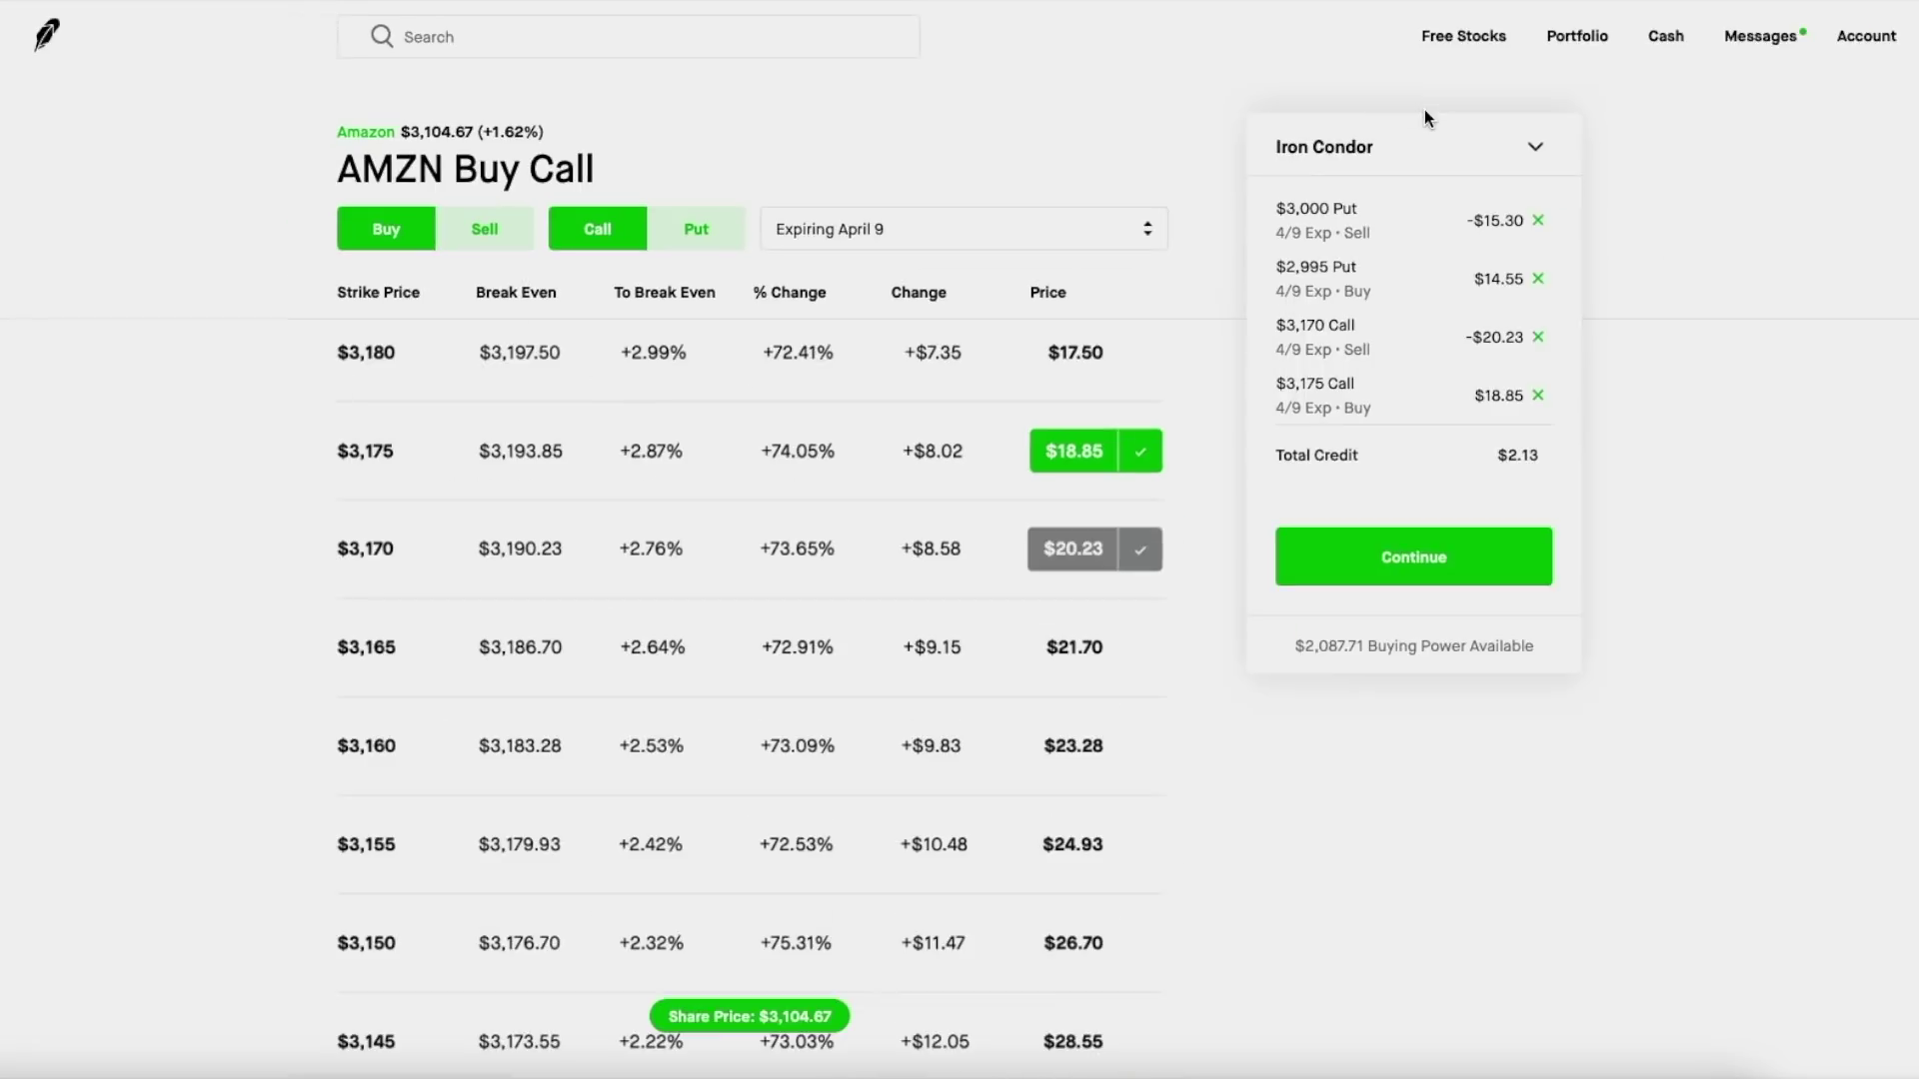
click(1413, 557)
- Enter 1 contract and review the order's $215.00 minimum credit and $500.00 collateral
click(1542, 221)
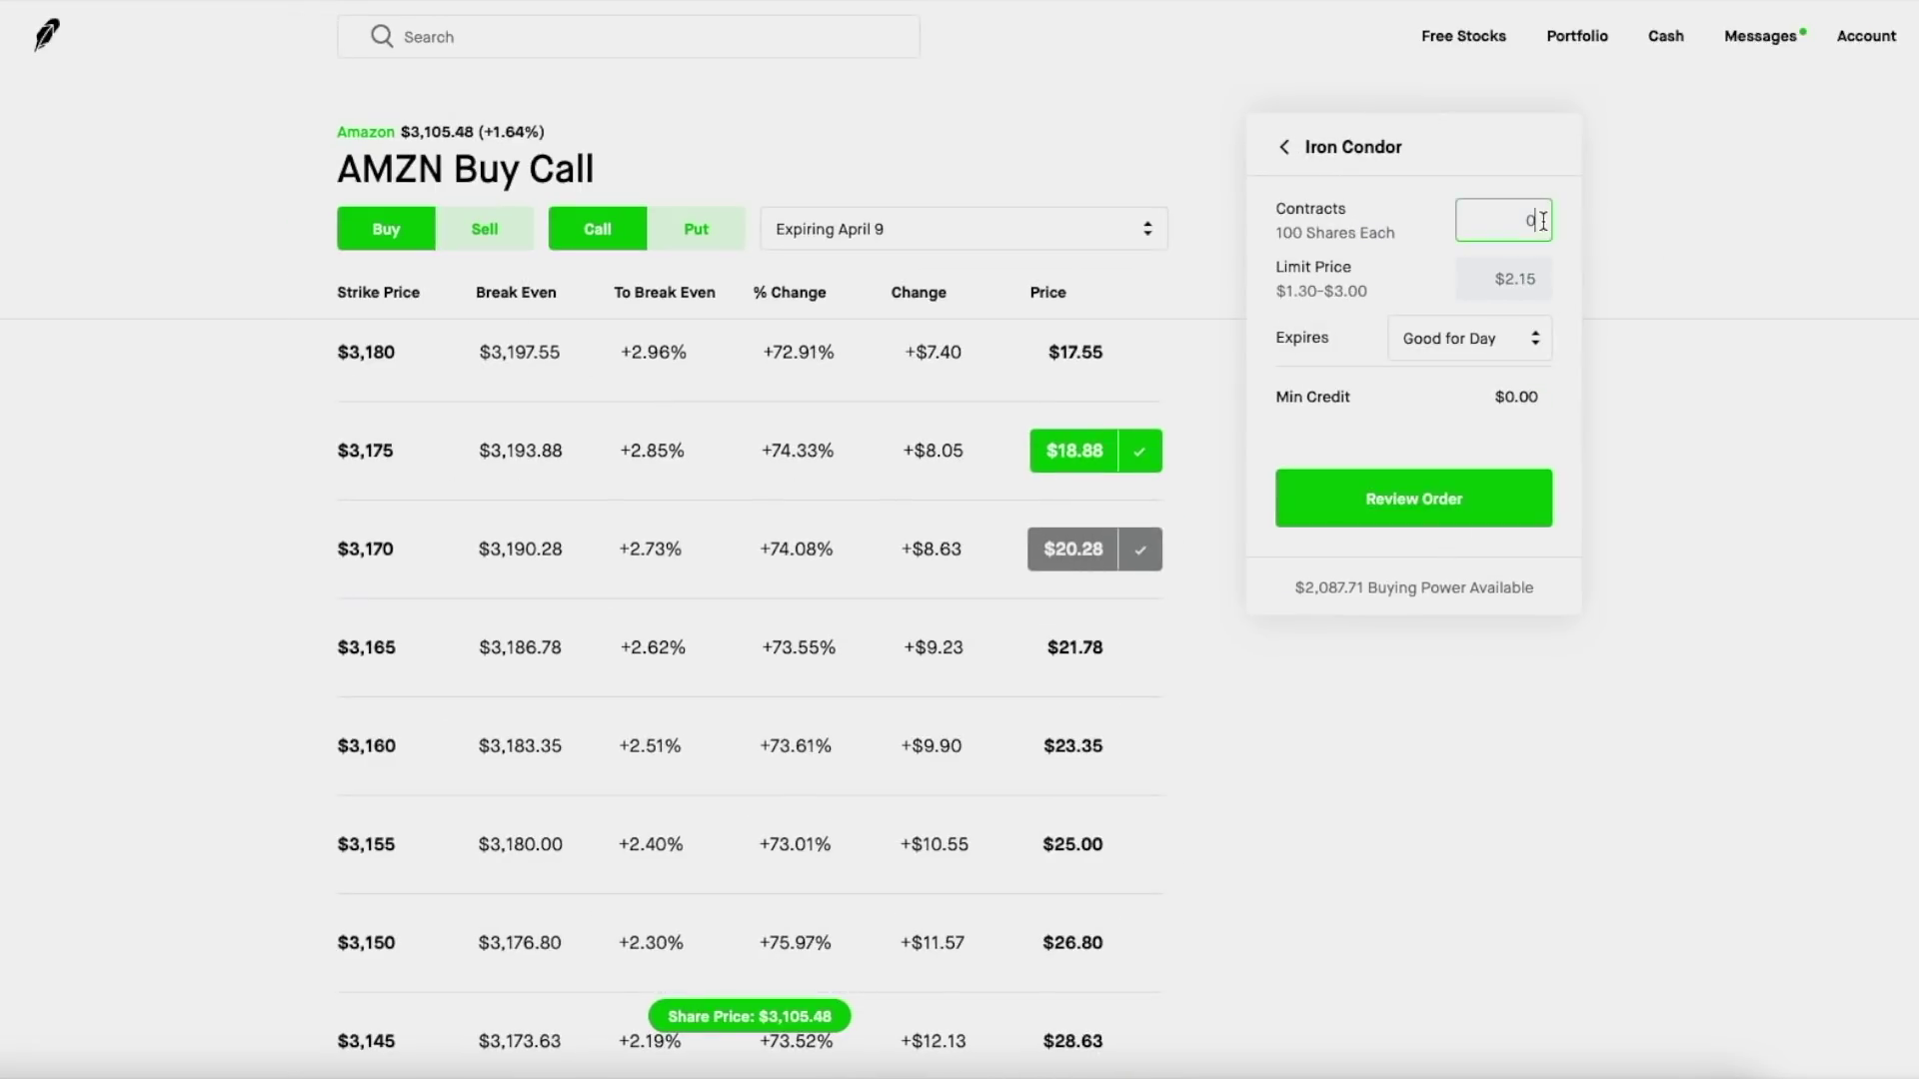
text(1)
click(1518, 501)
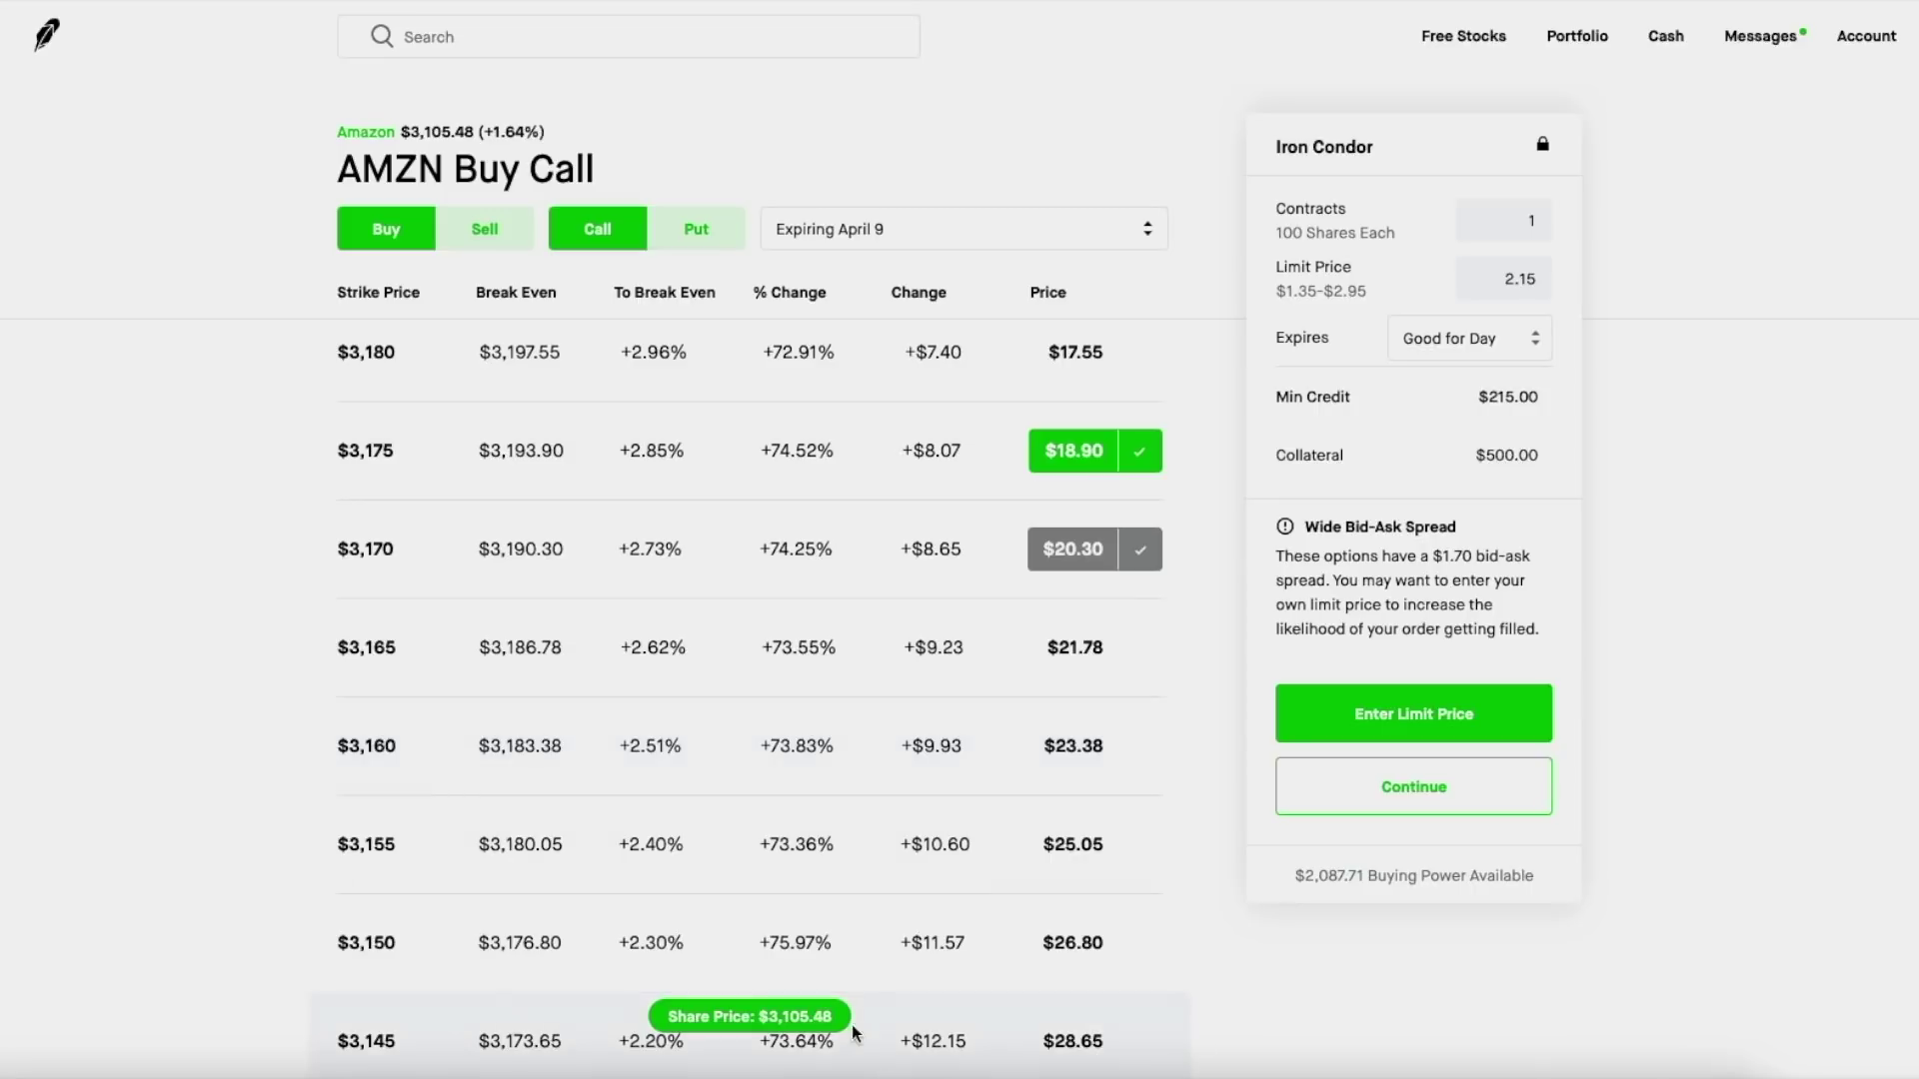
scroll(1049, 820, down, 10)
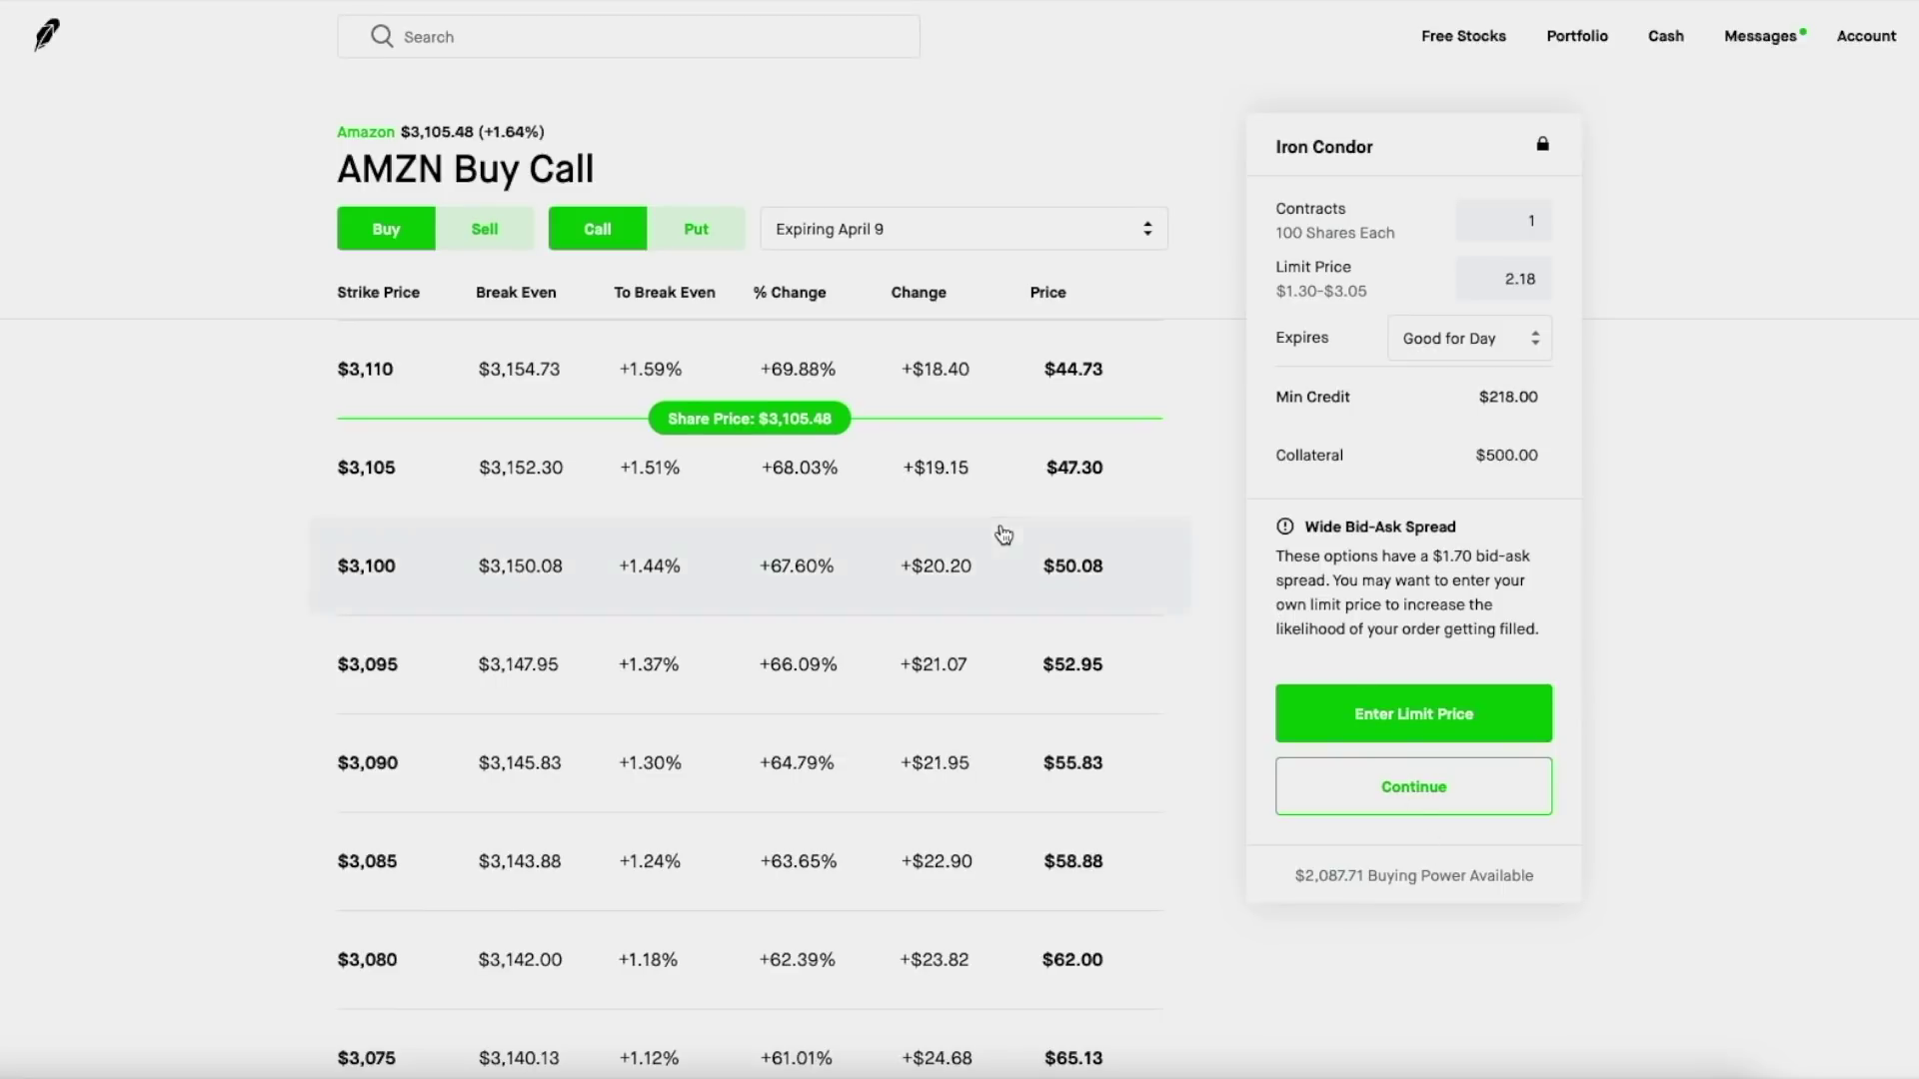
scroll(1002, 533, up, 10)
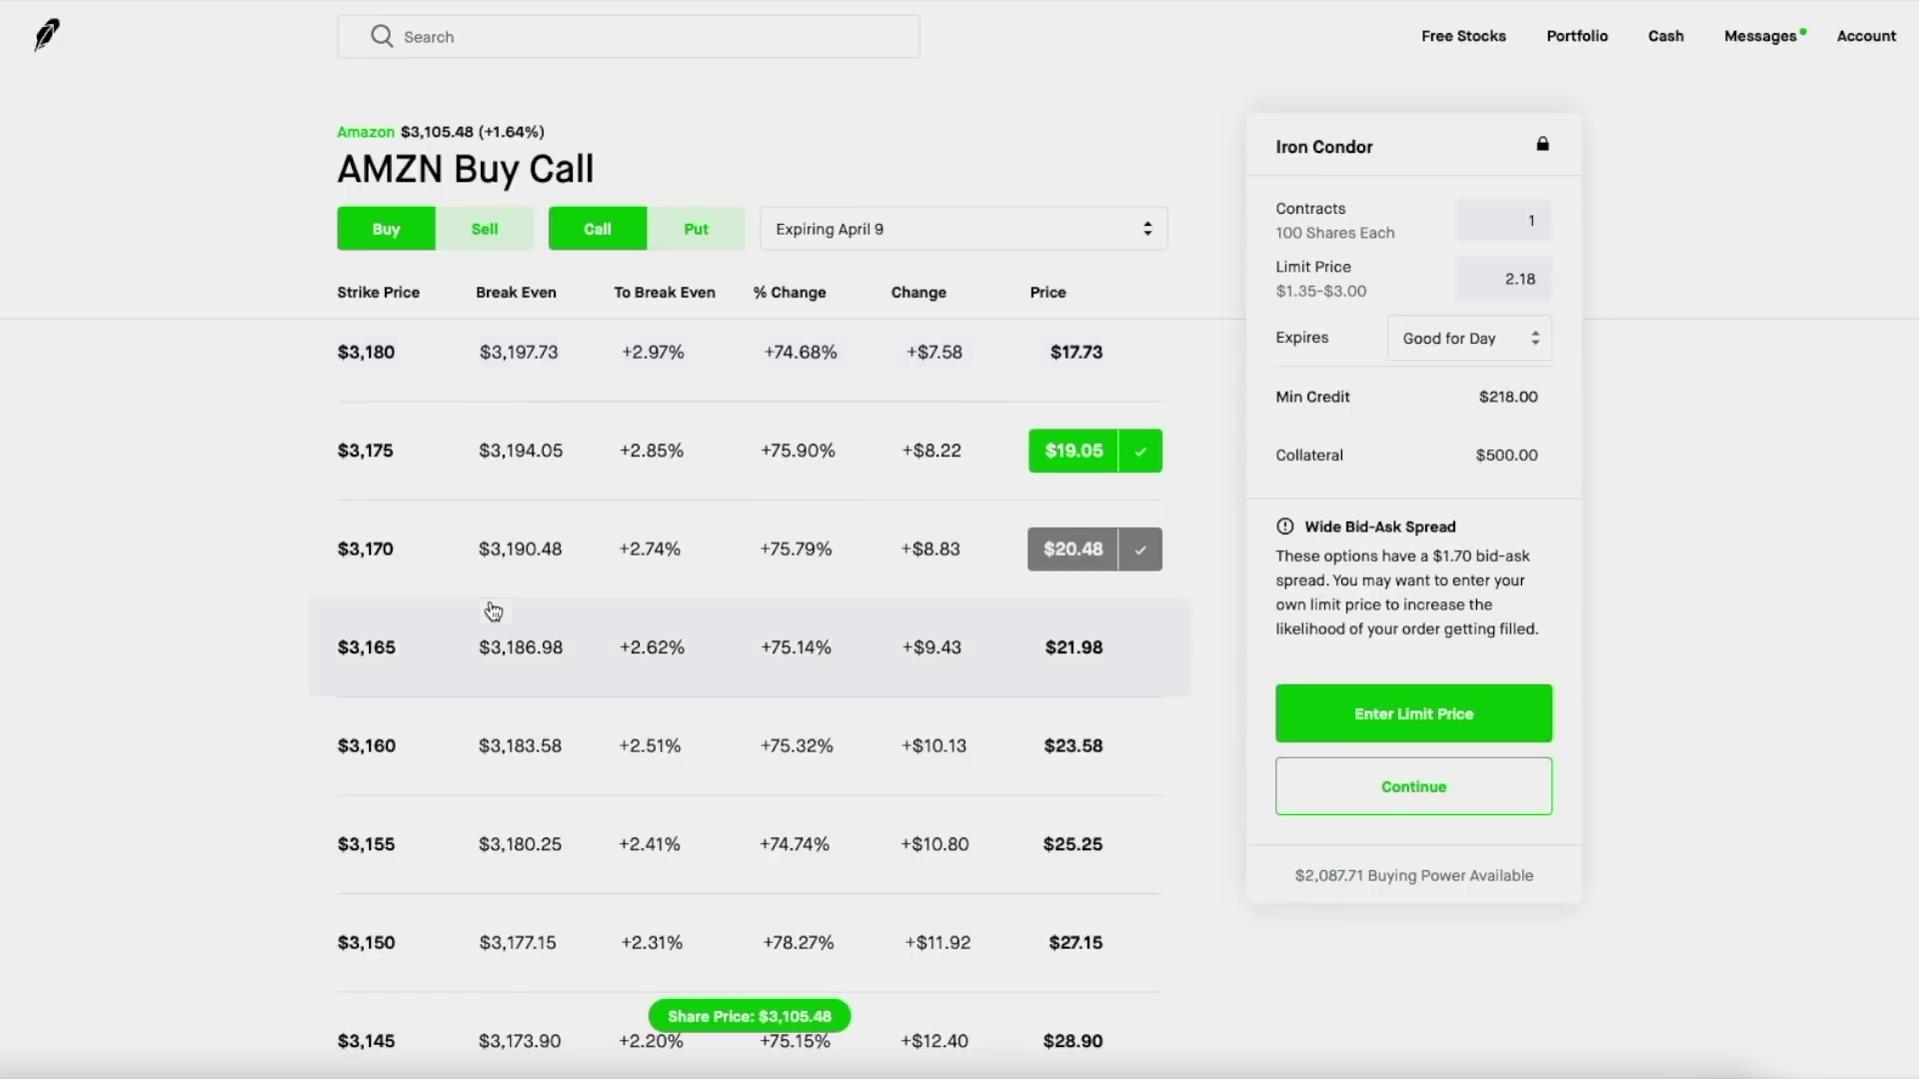
scroll(580, 688, down, 10)
scroll(579, 687, down, 12)
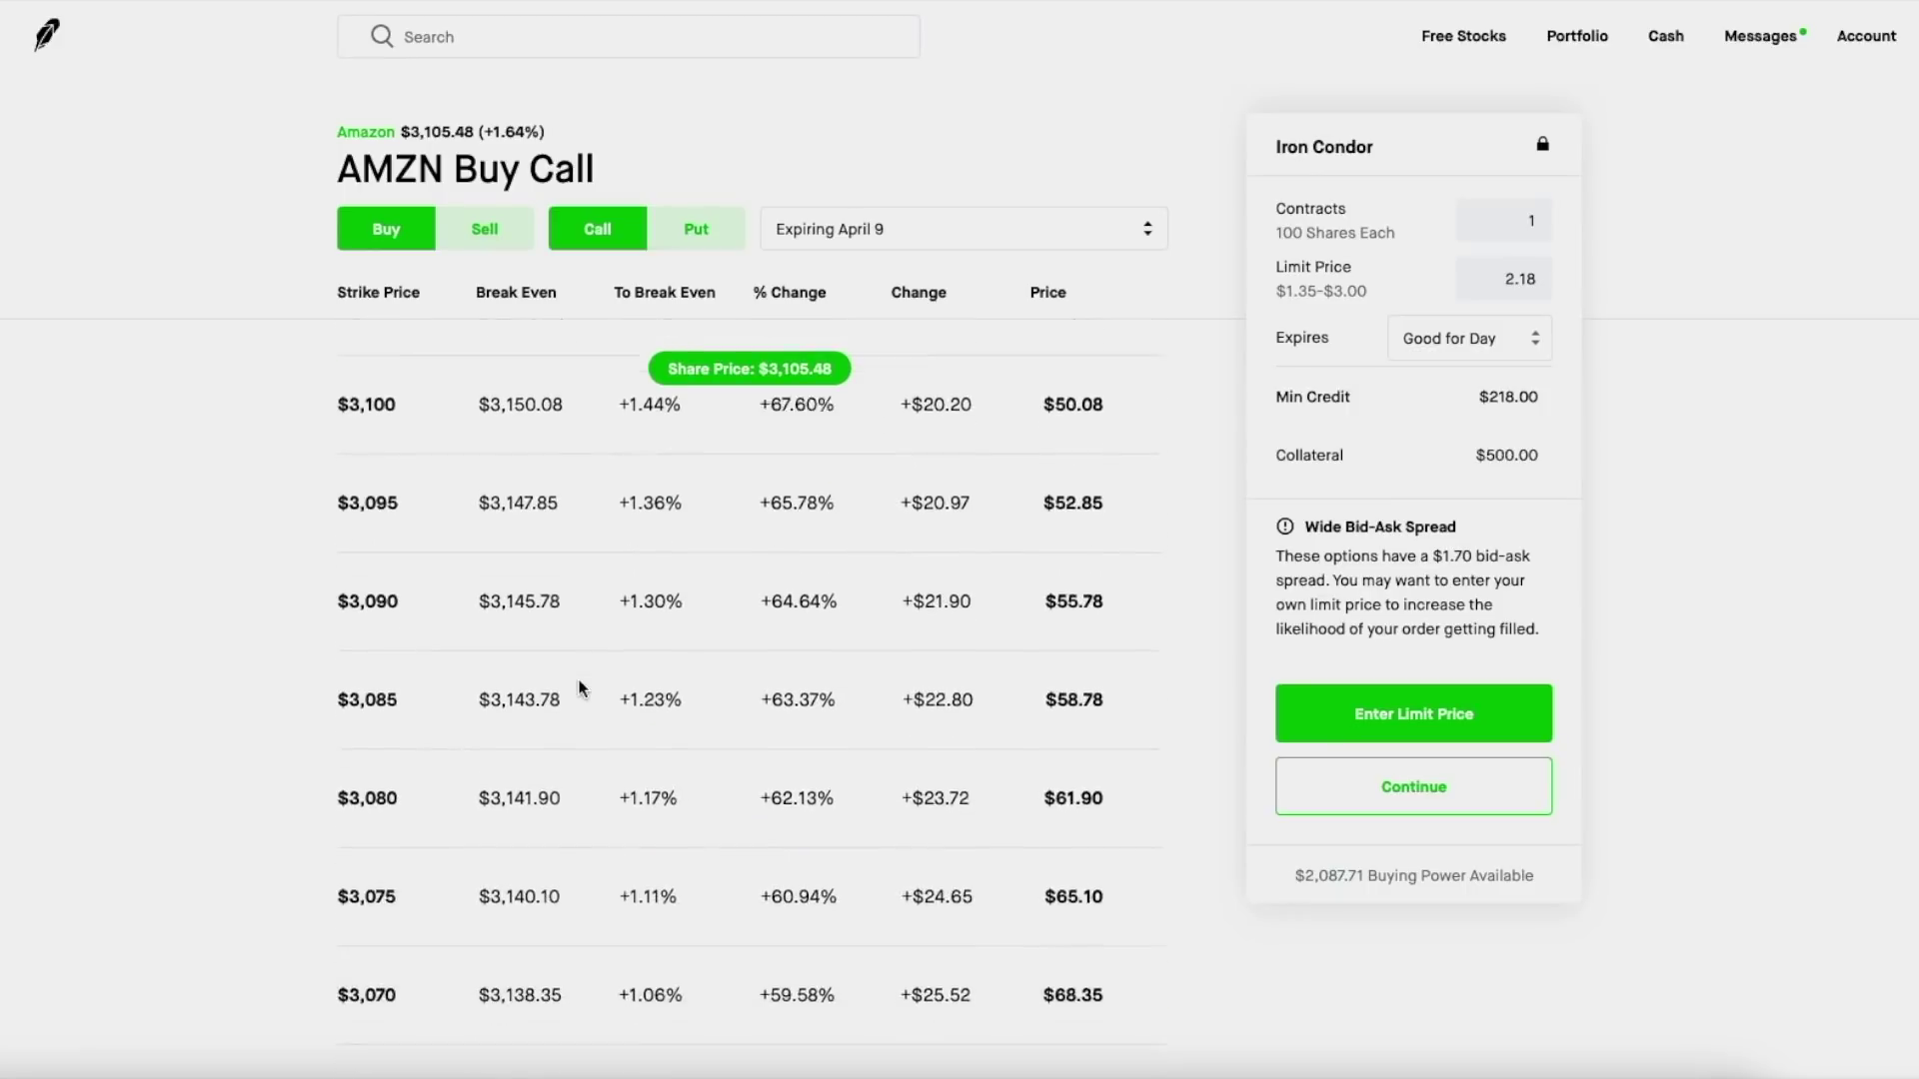
scroll(580, 688, down, 4)
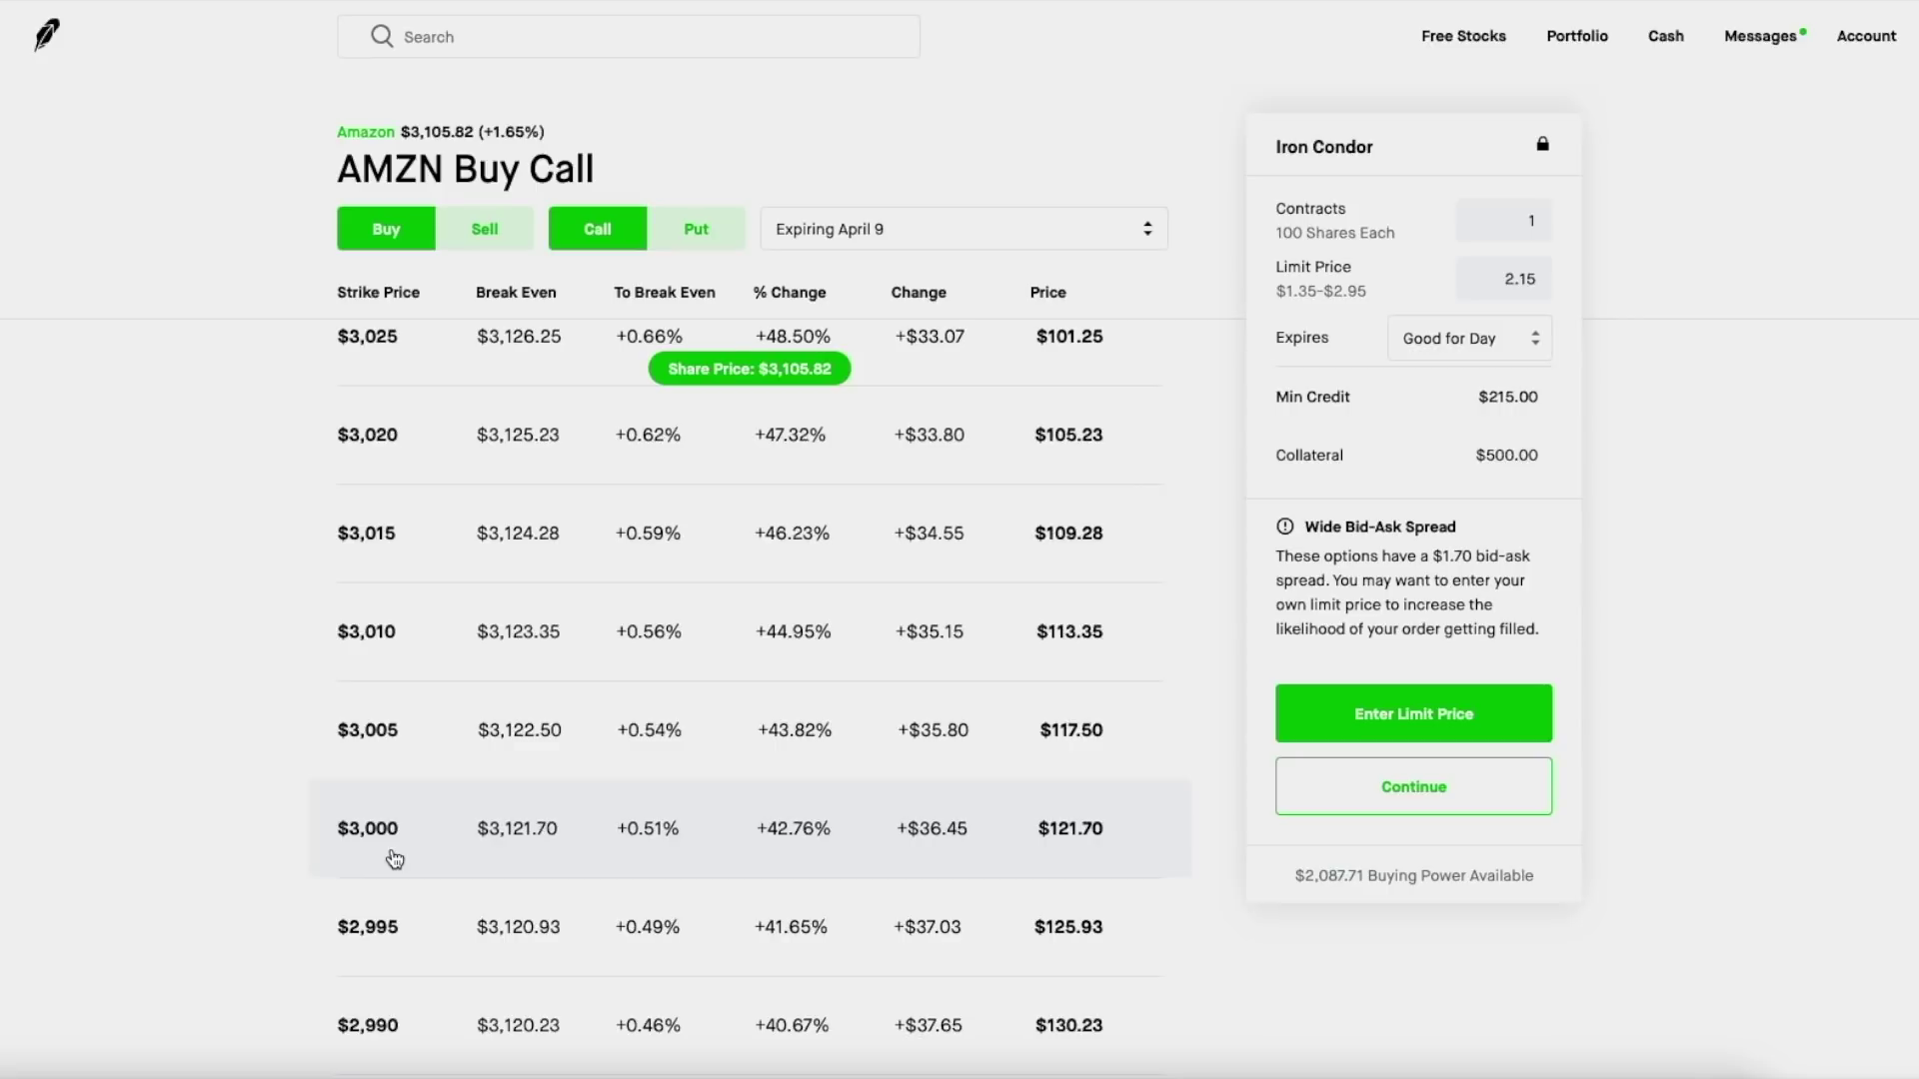
scroll(394, 858, down, 1)
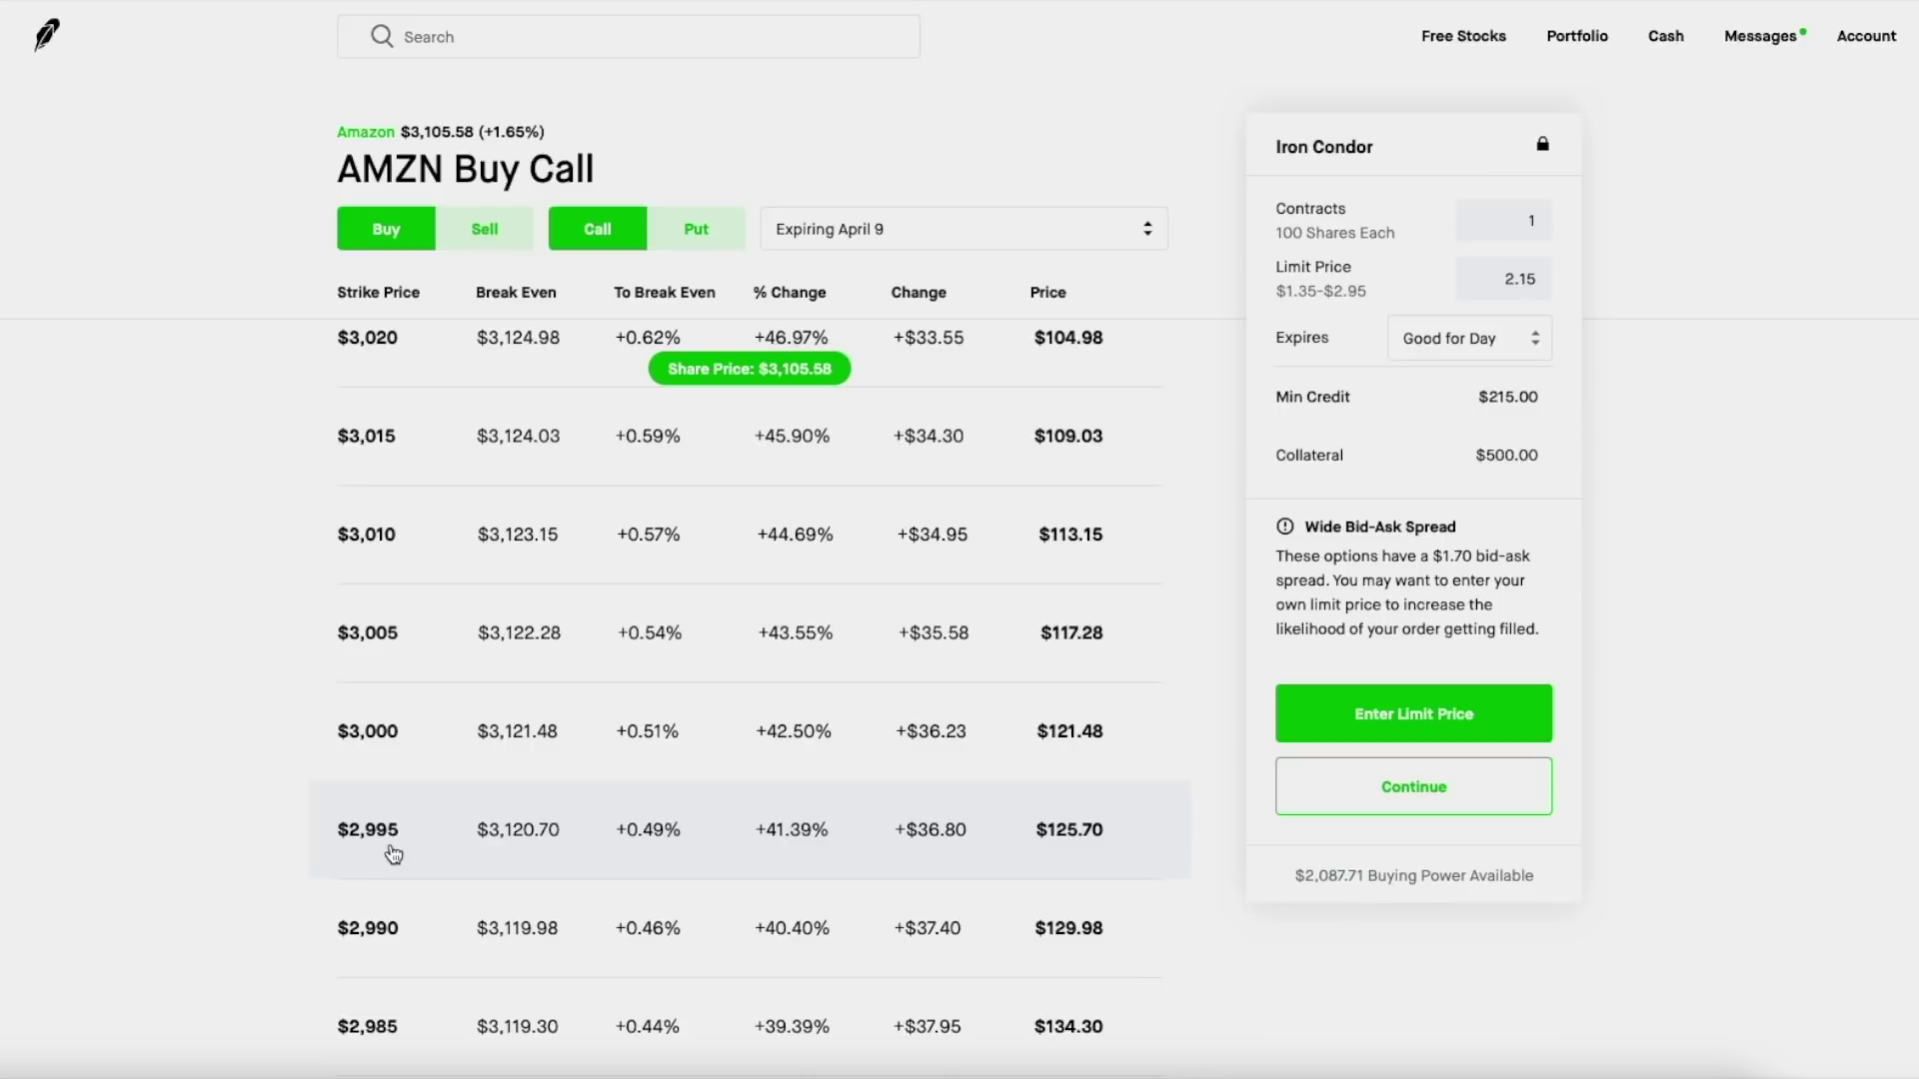
- Highlight the $215.00 minimum credit and limit-price range, then swipe back to Amazon's stock page
double_click(1511, 395)
click(1604, 401)
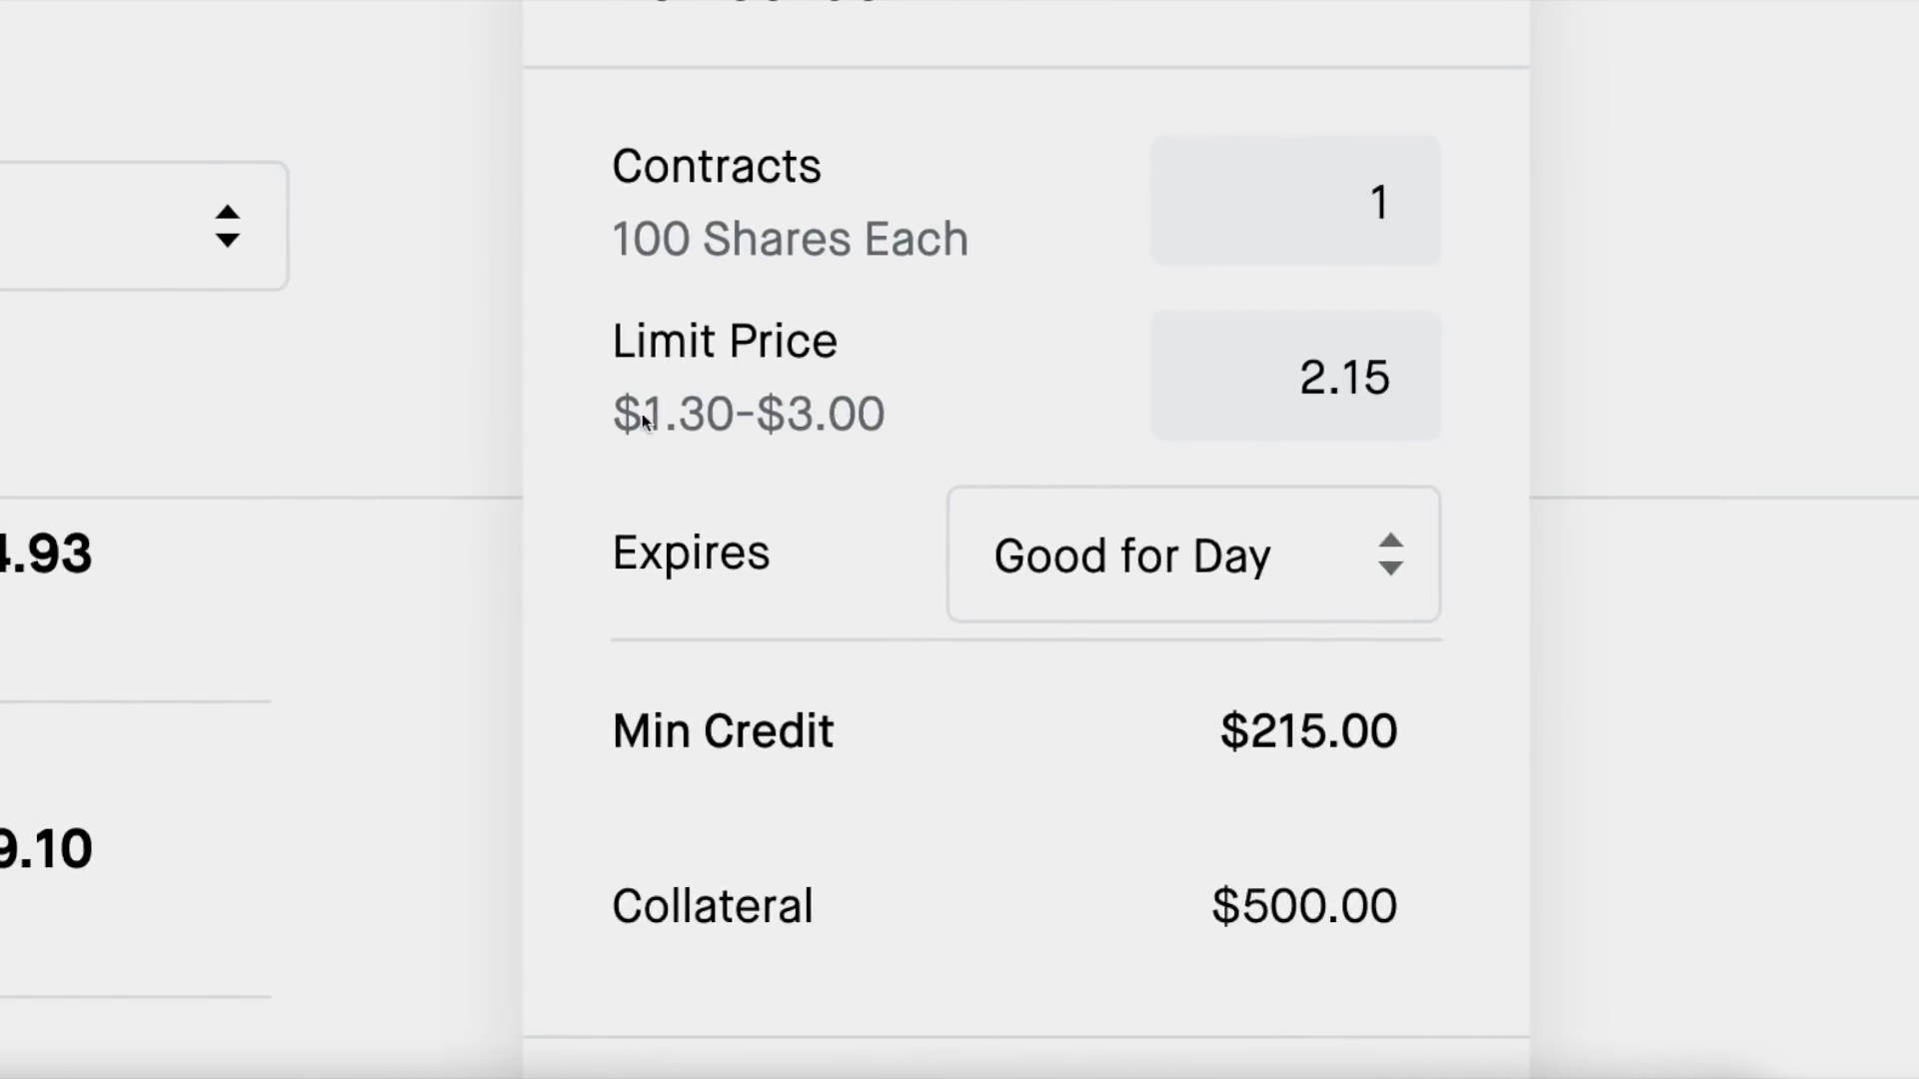
double_click(663, 412)
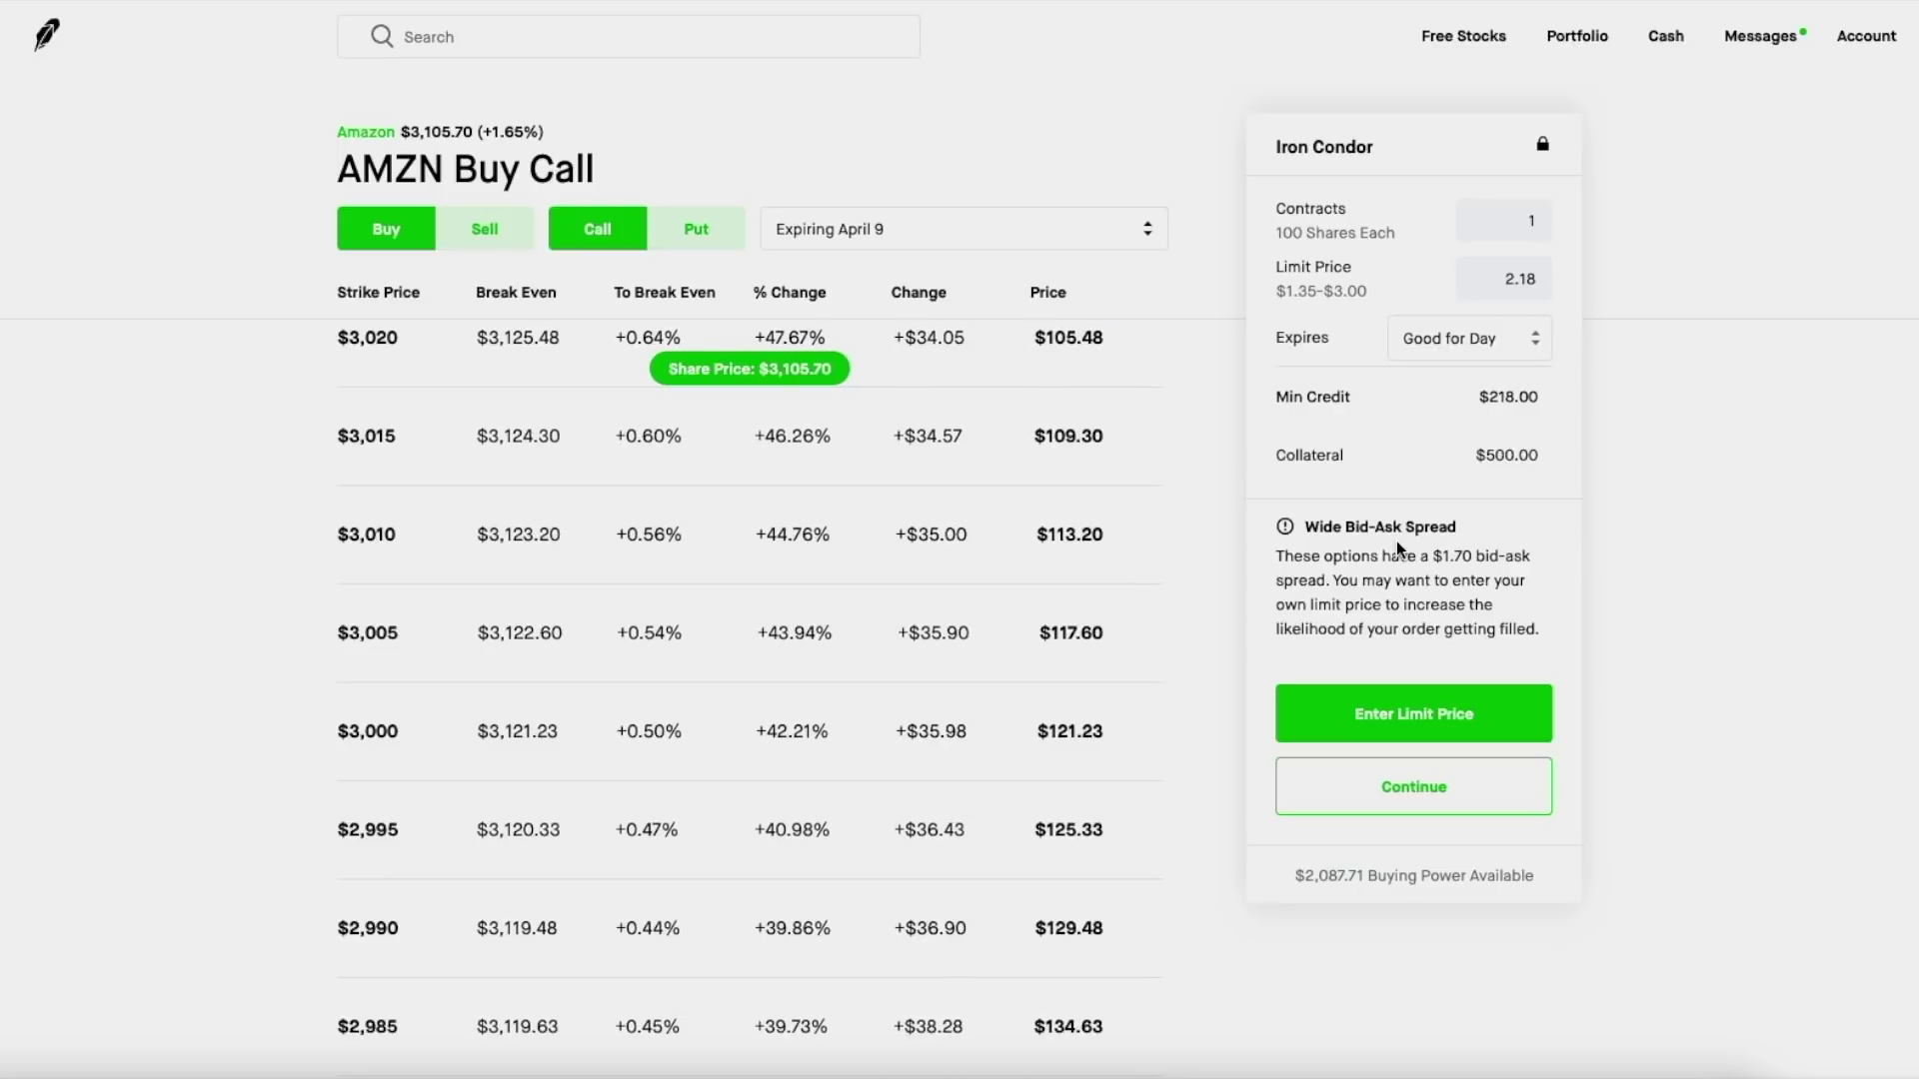
scroll(1237, 606, left, 5)
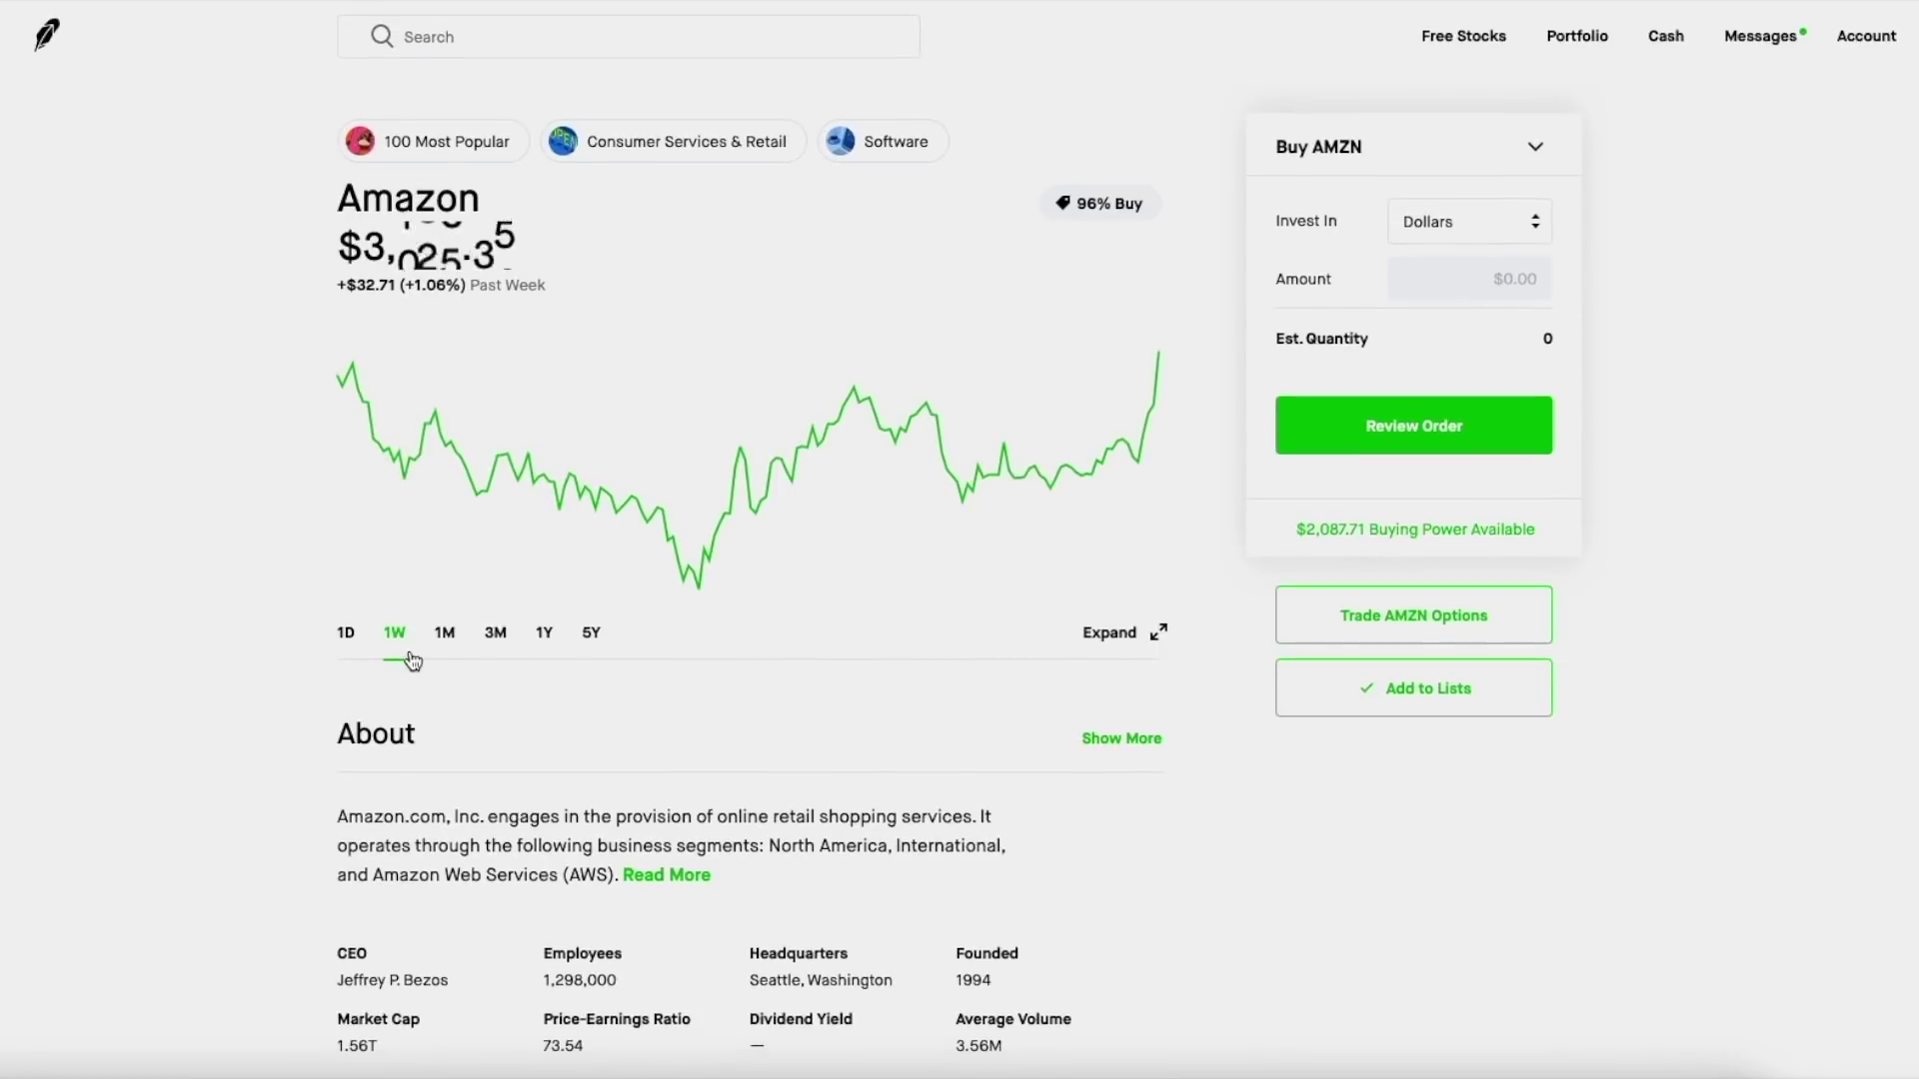
- Compare Amazon's 1-month and 3-month charts, ending on the 1-month view
click(445, 636)
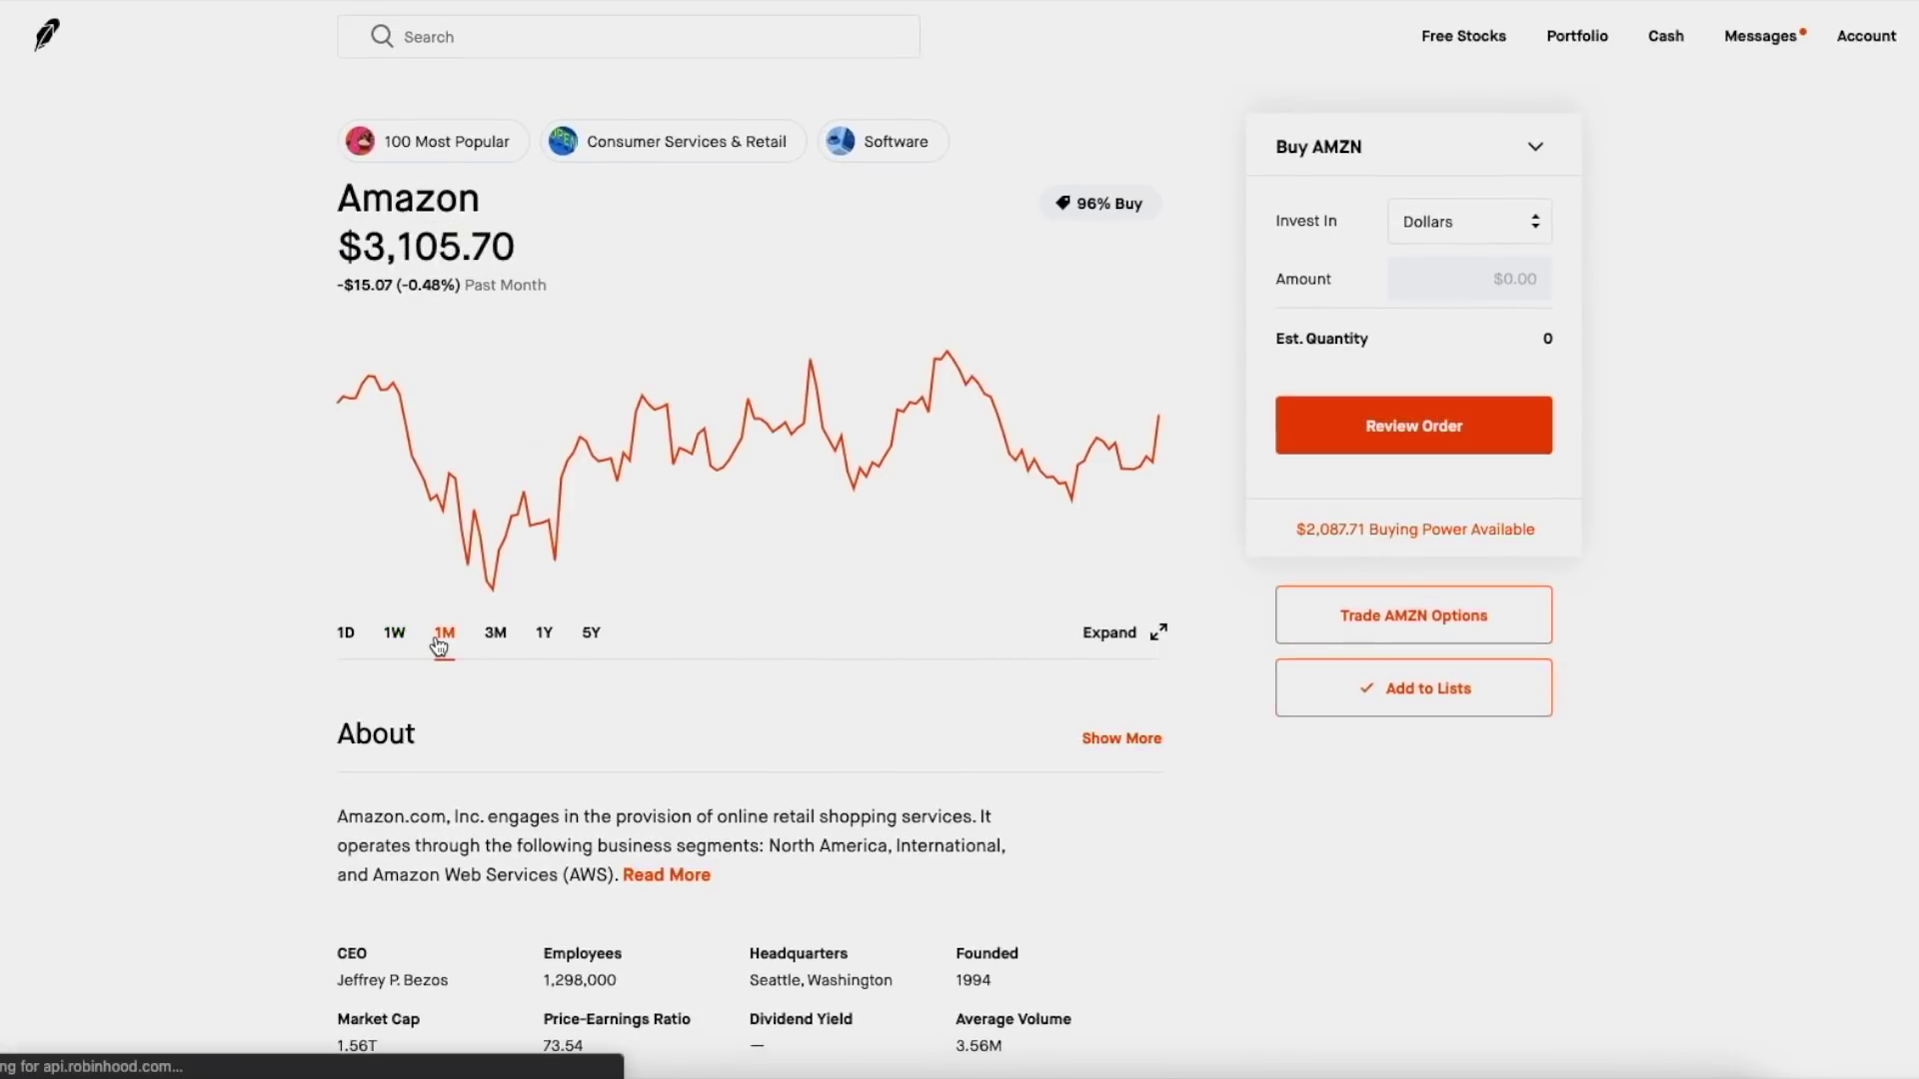
click(493, 640)
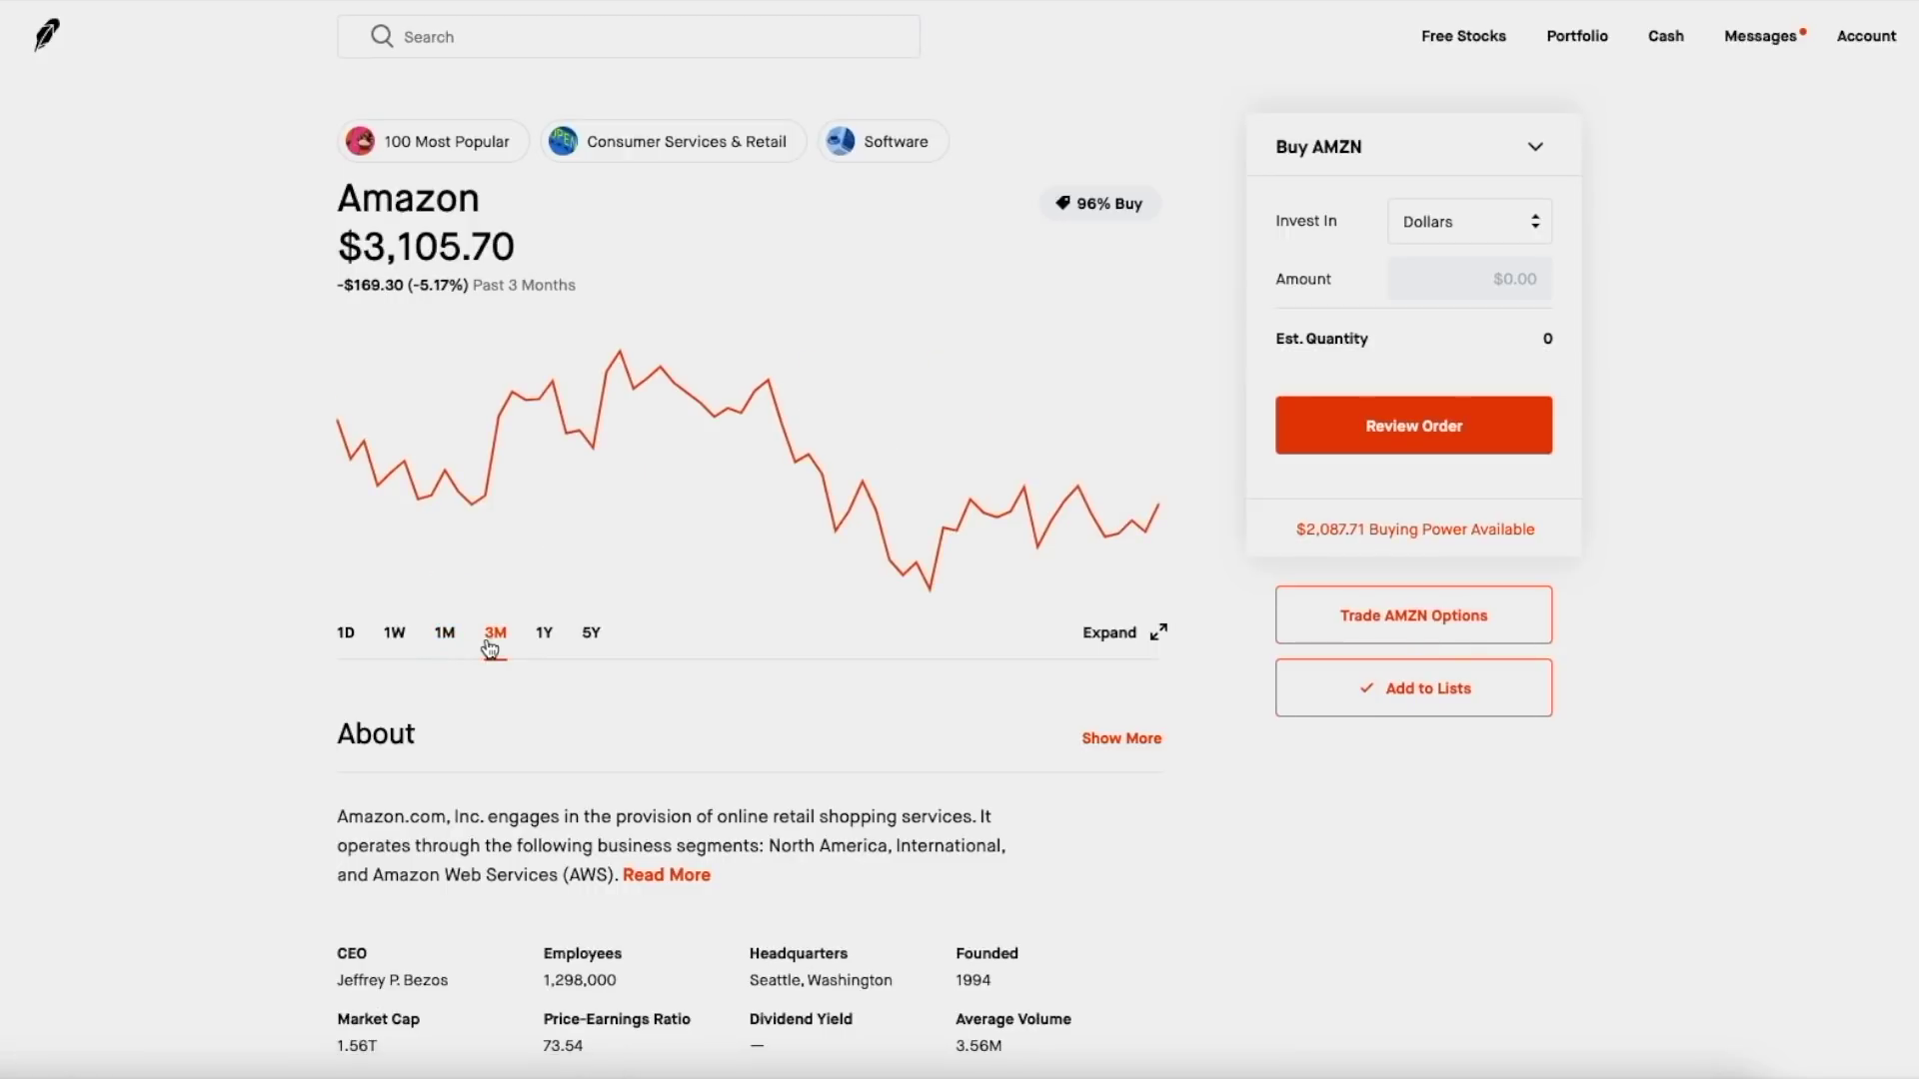
click(431, 643)
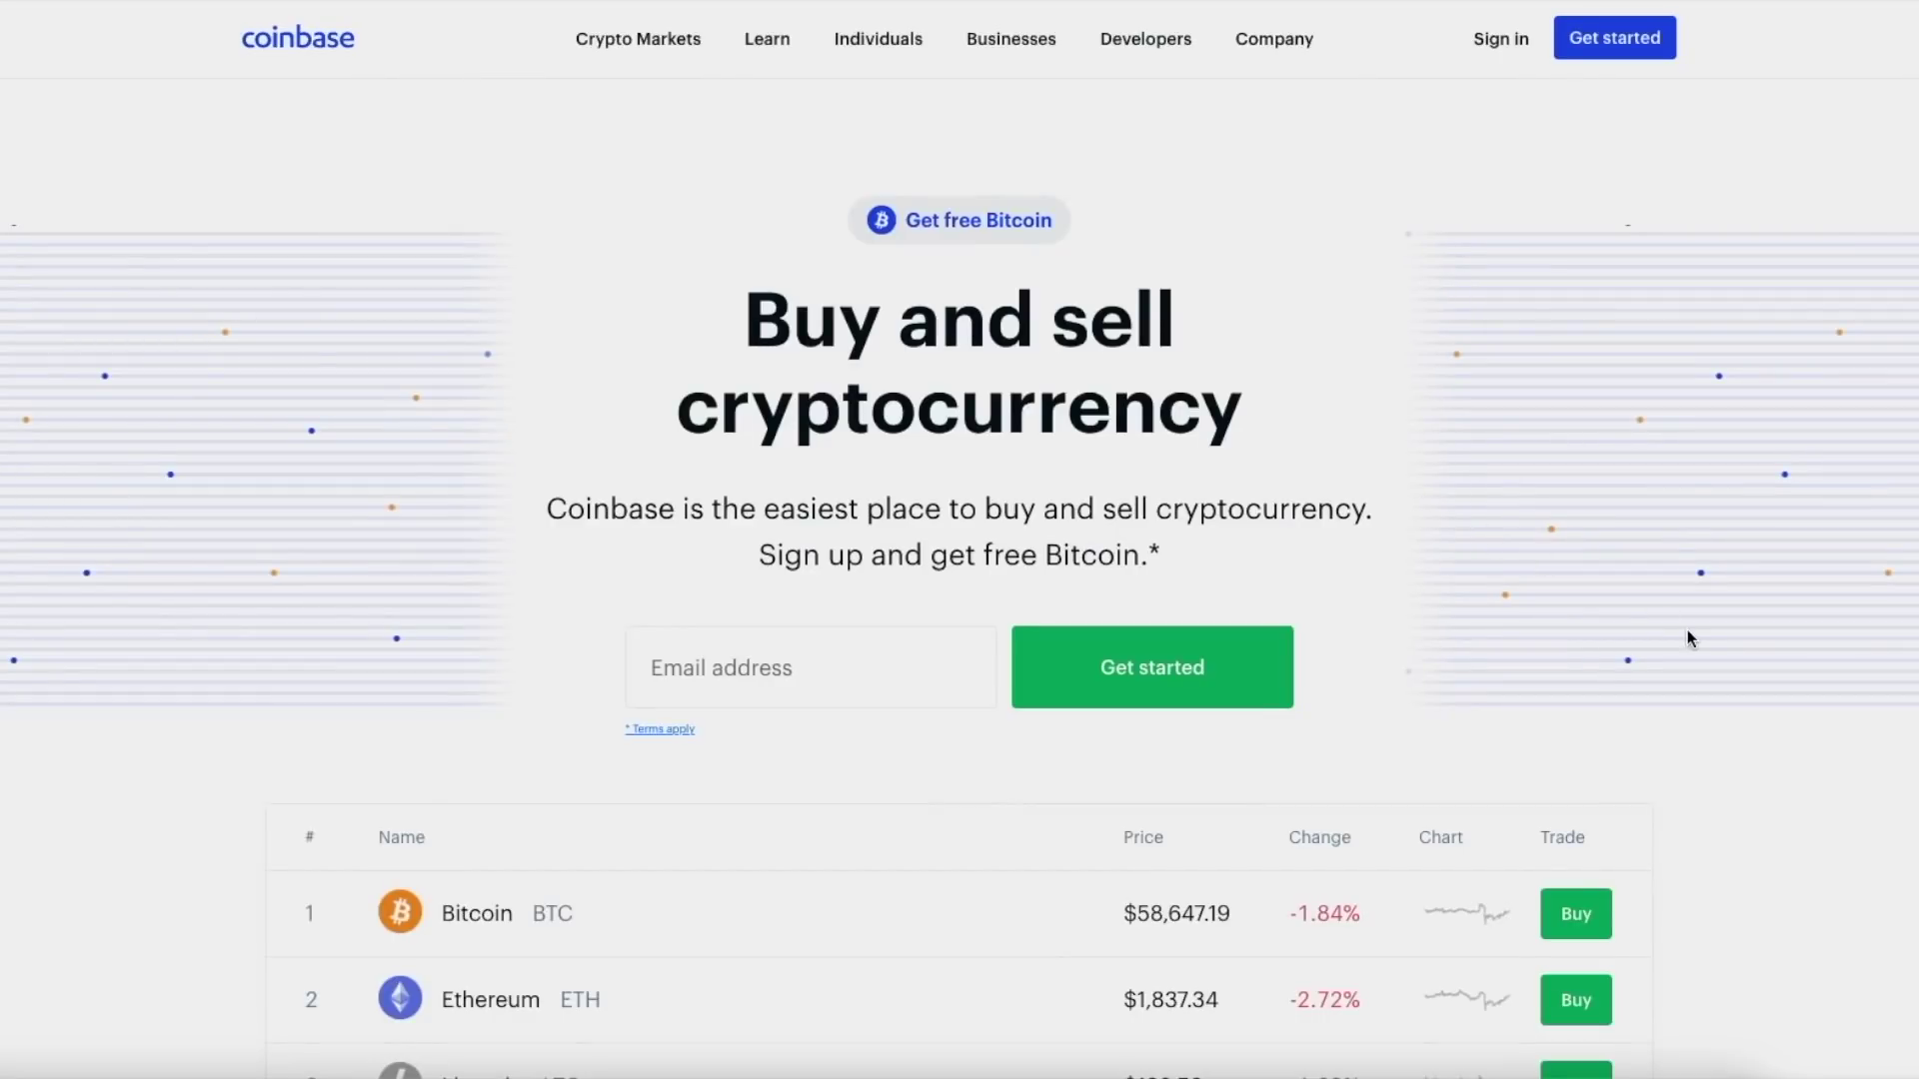
scroll(1687, 632, down, 10)
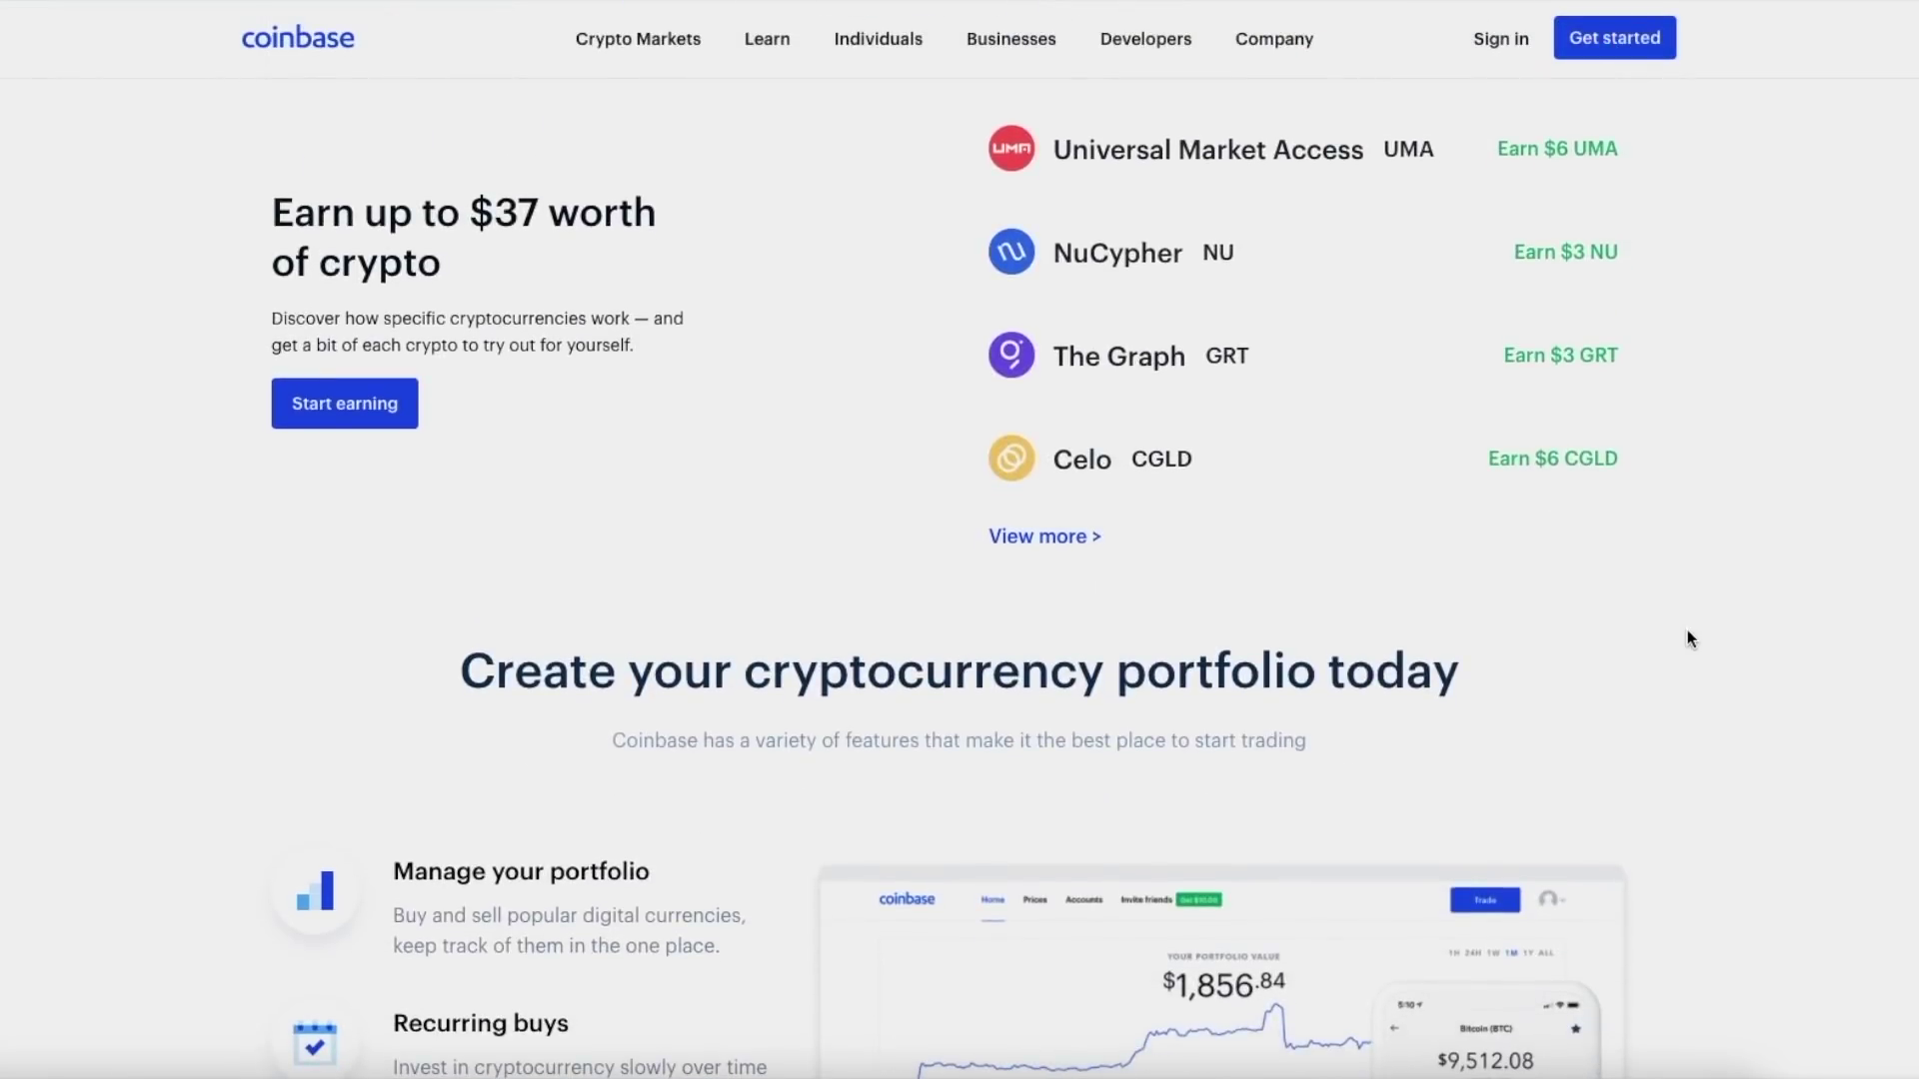
scroll(1687, 630, down, 8)
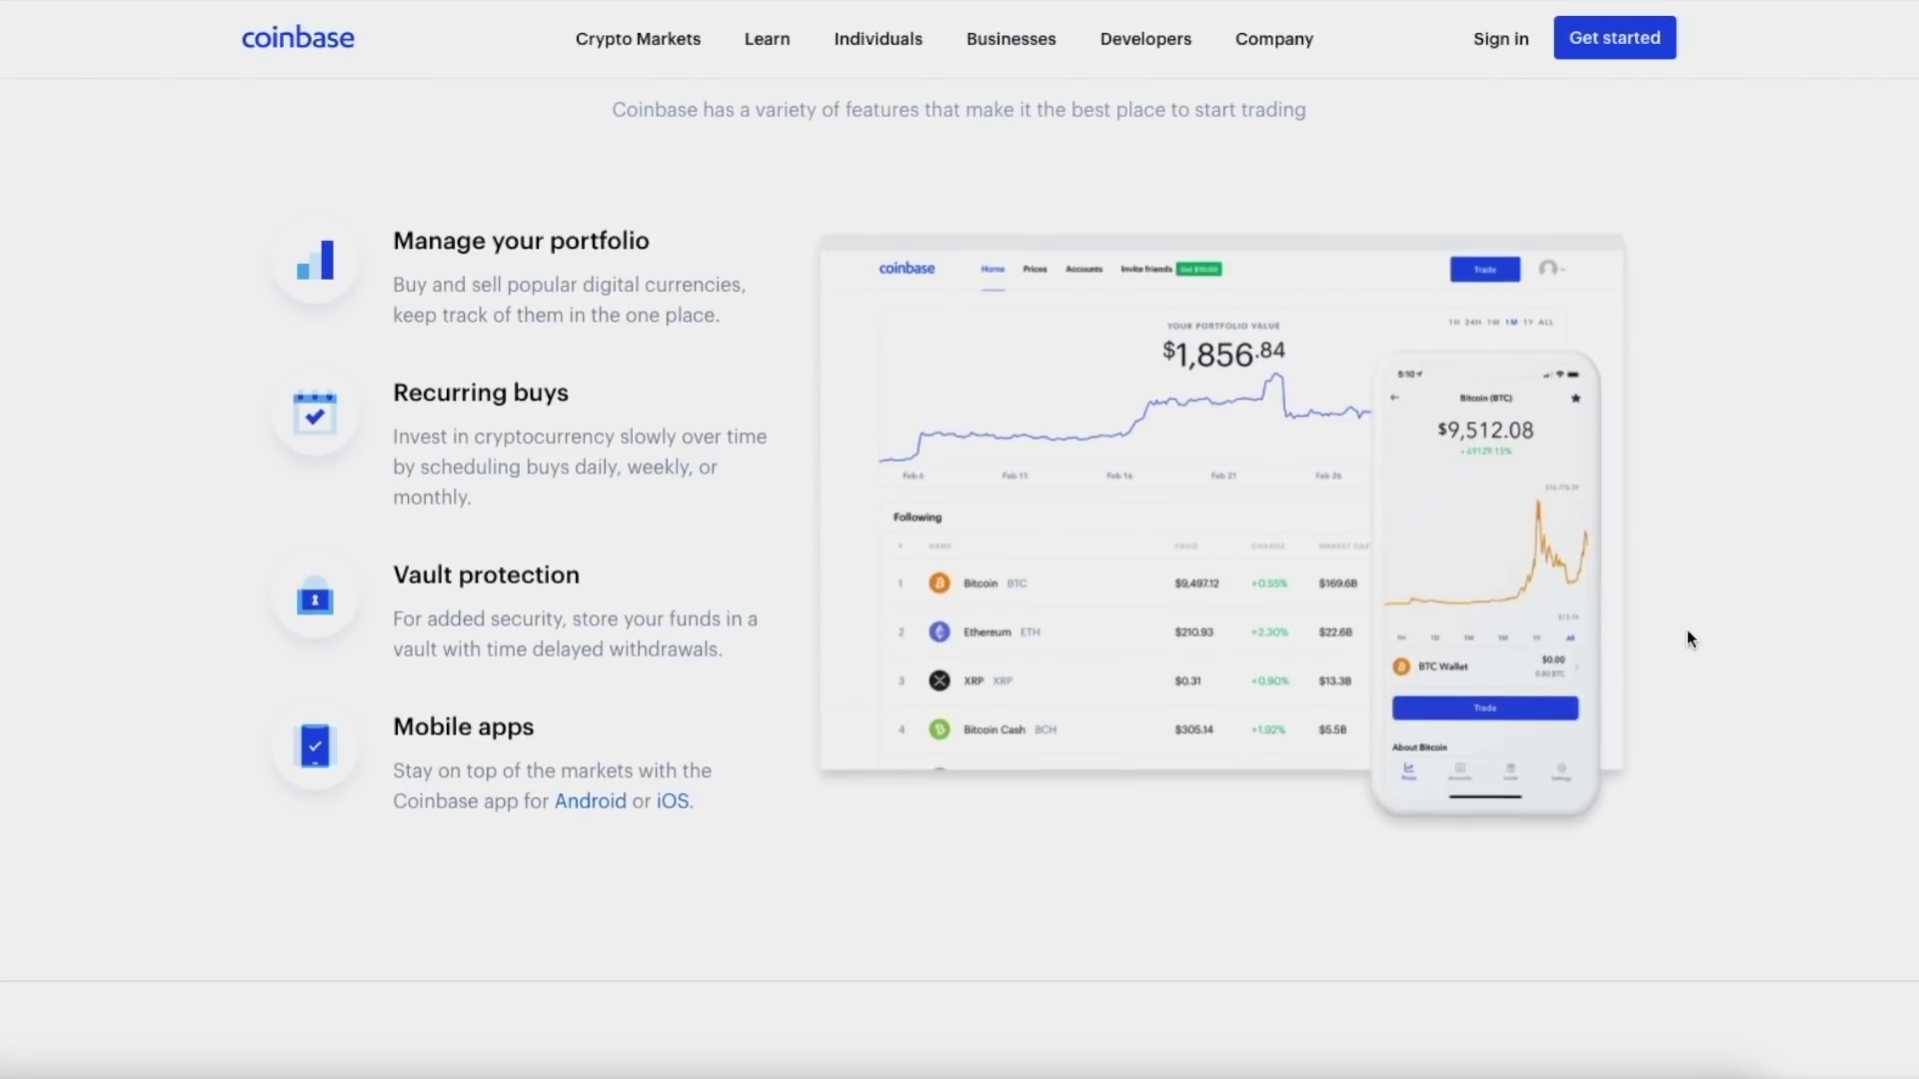
scroll(1687, 637, down, 10)
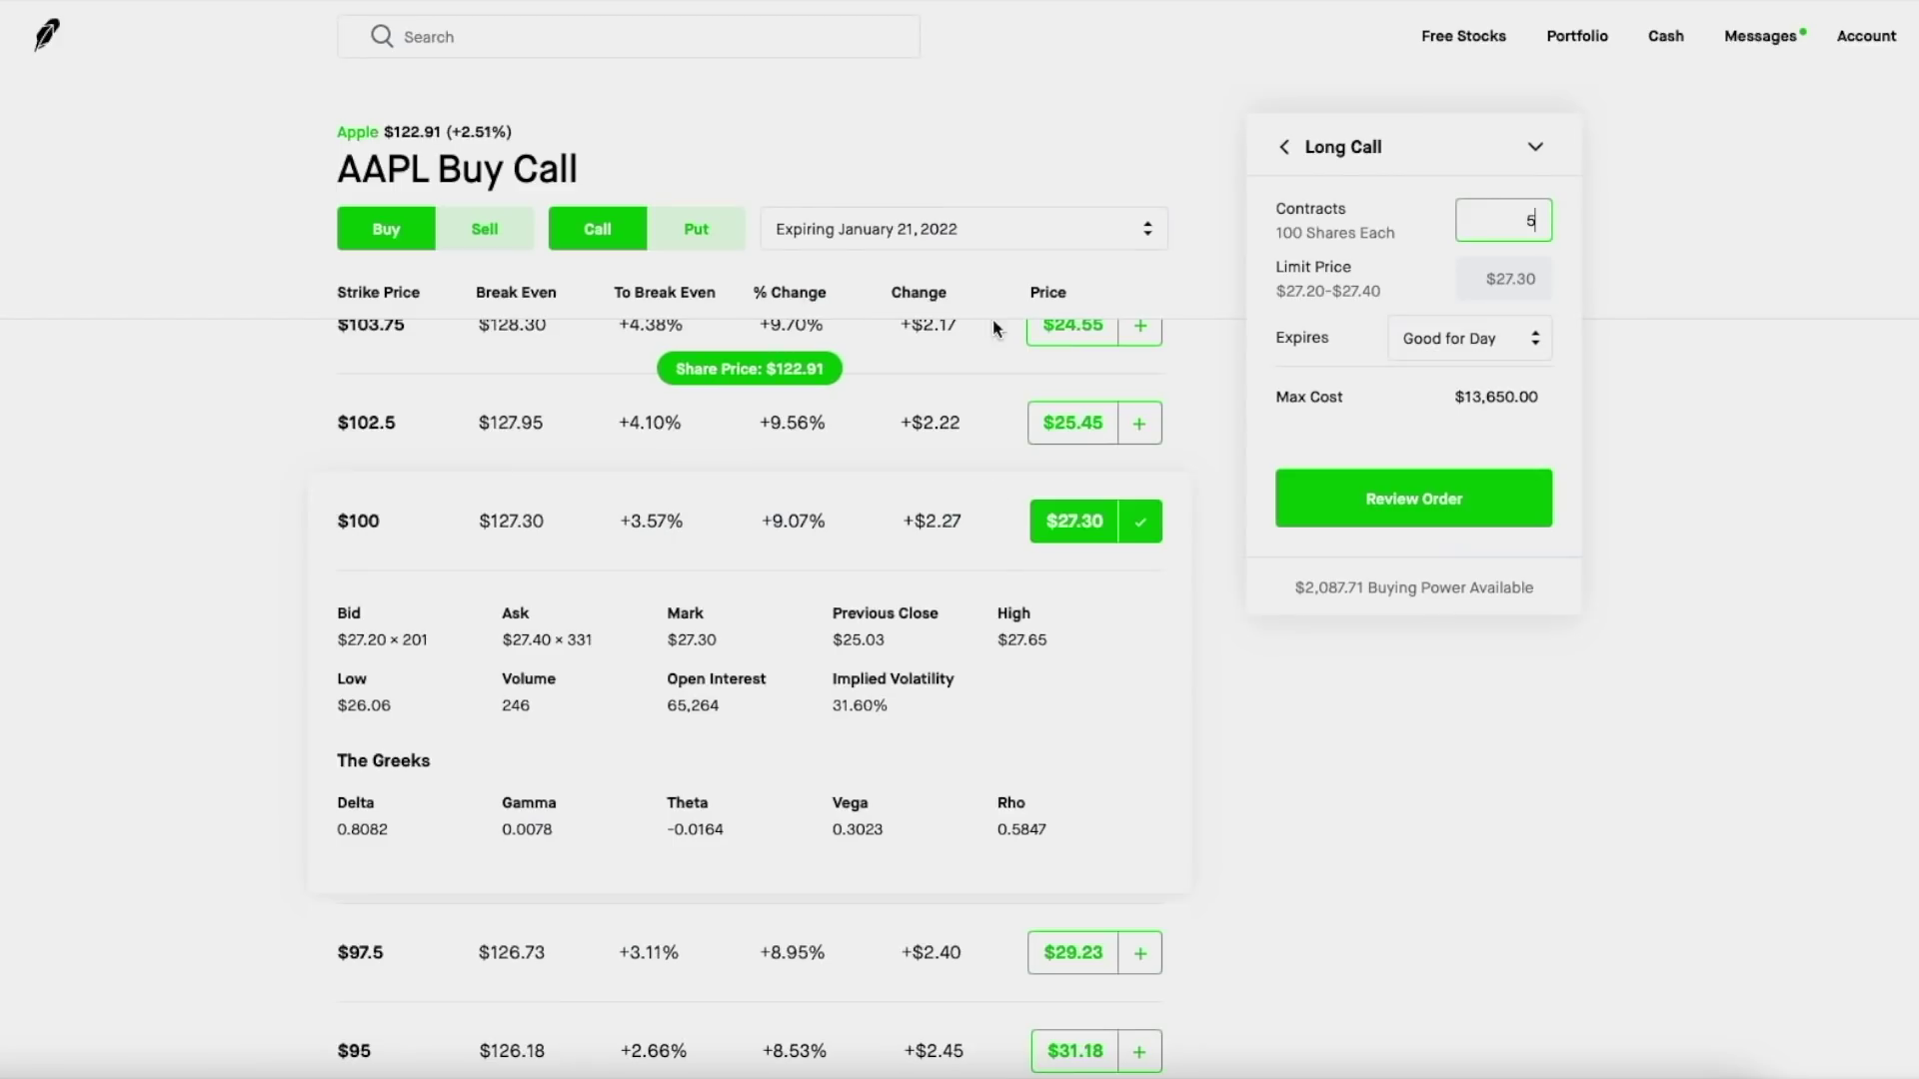
- Navigate back from the AAPL Buy Call chain to Apple's stock page at $122.88
key(alt+Left)
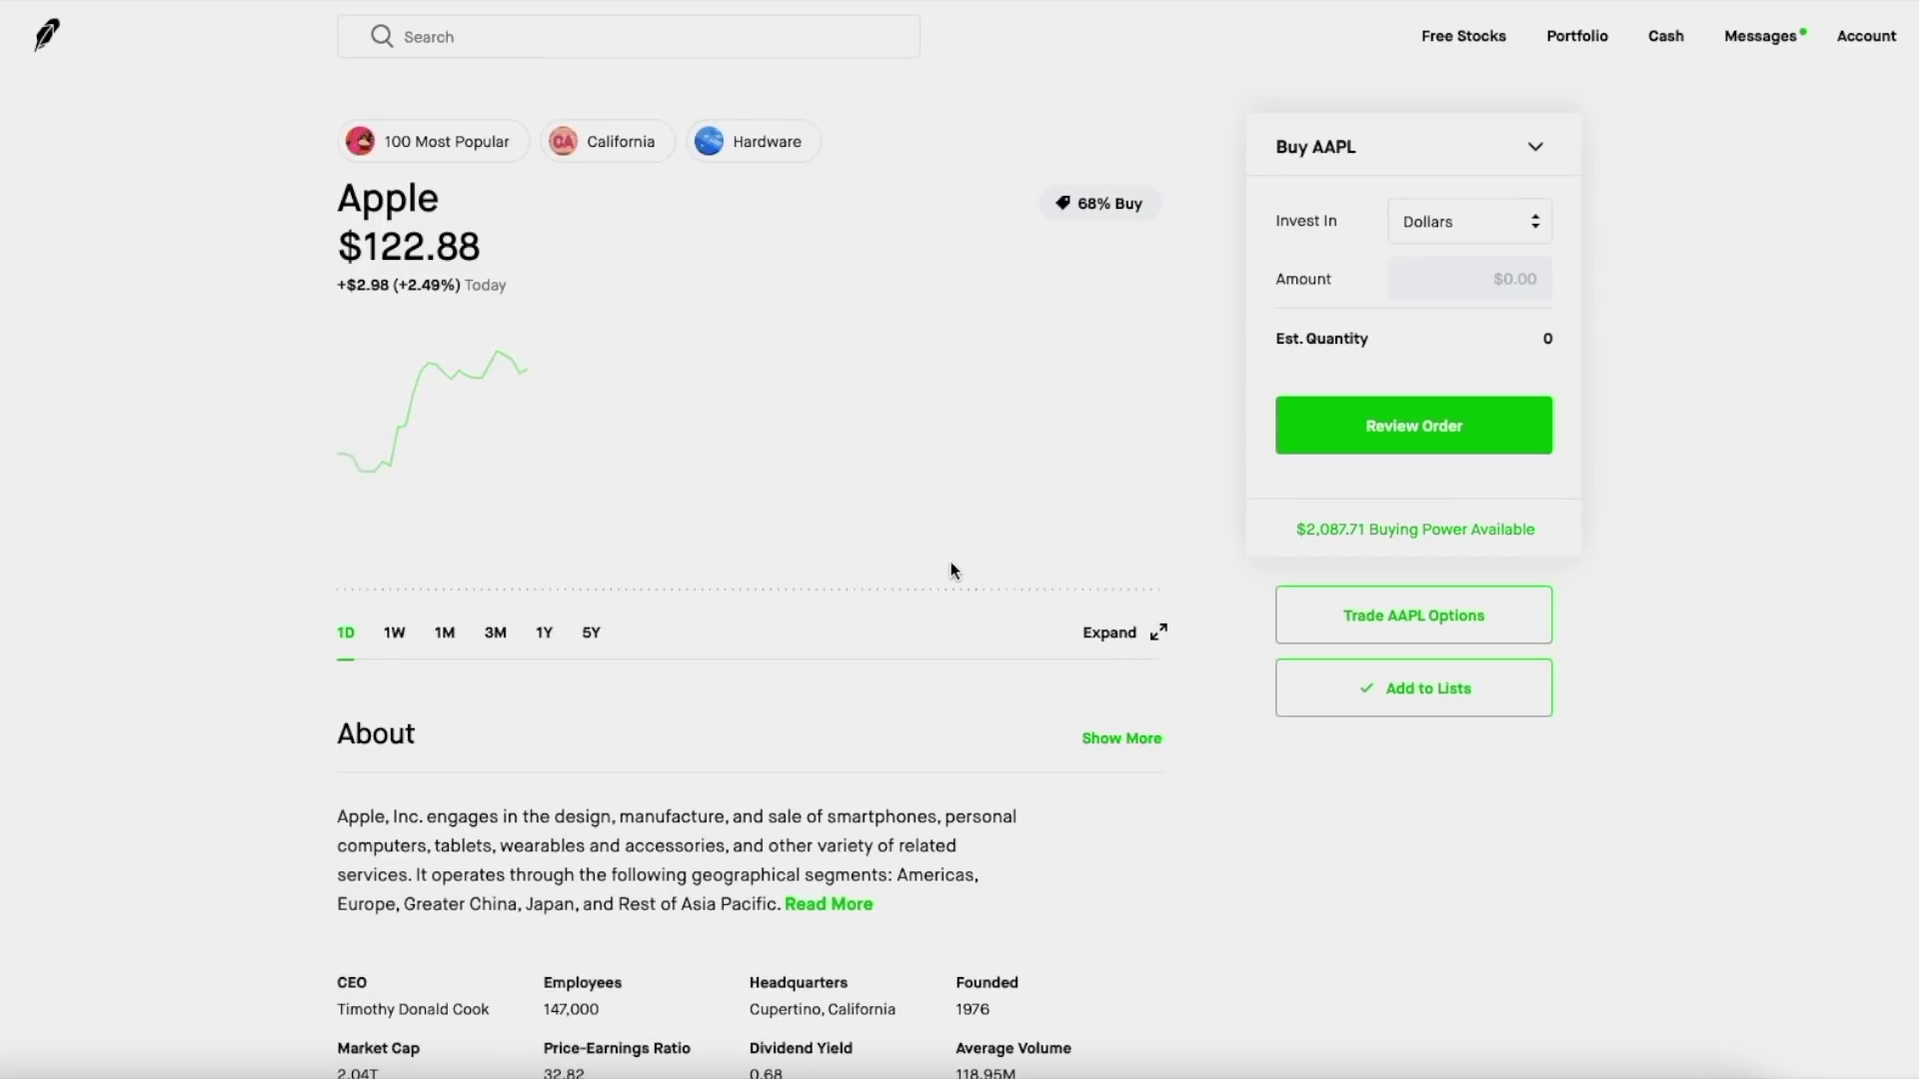